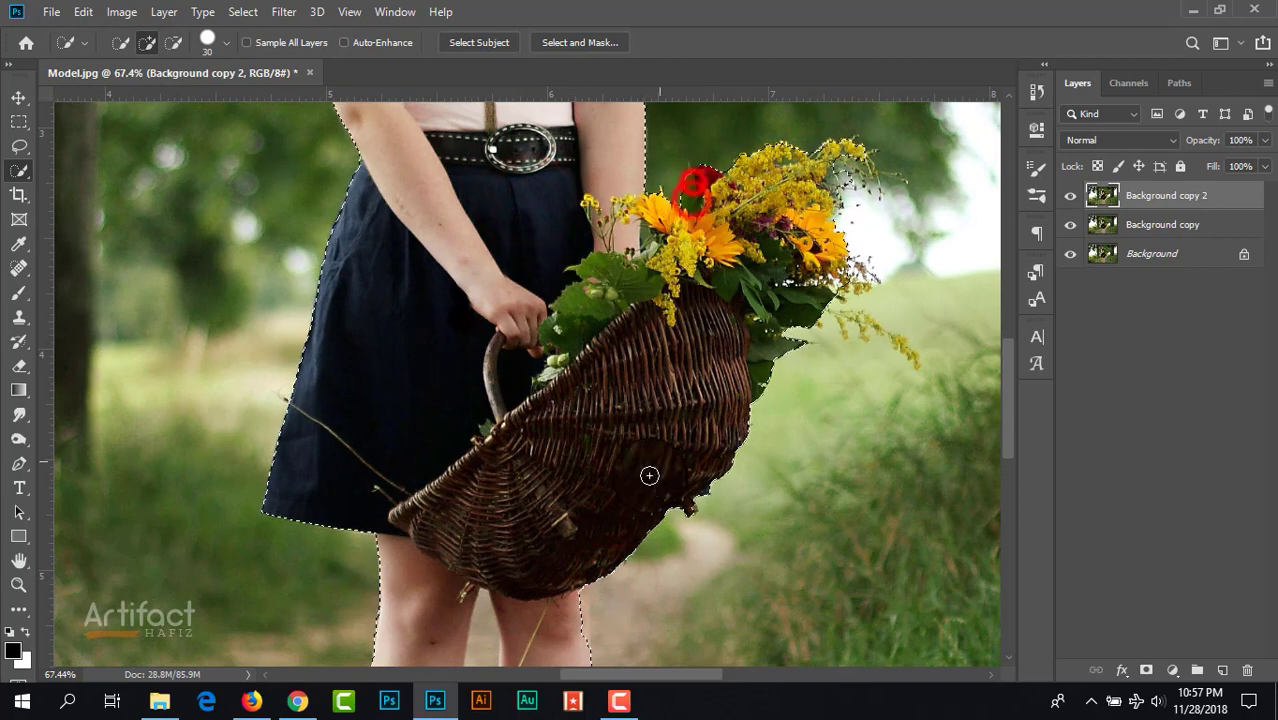
- Clean up the Quick Selection around the model's bare feet, correcting the outline along the ankles and toes
scroll(653, 430, down, 10)
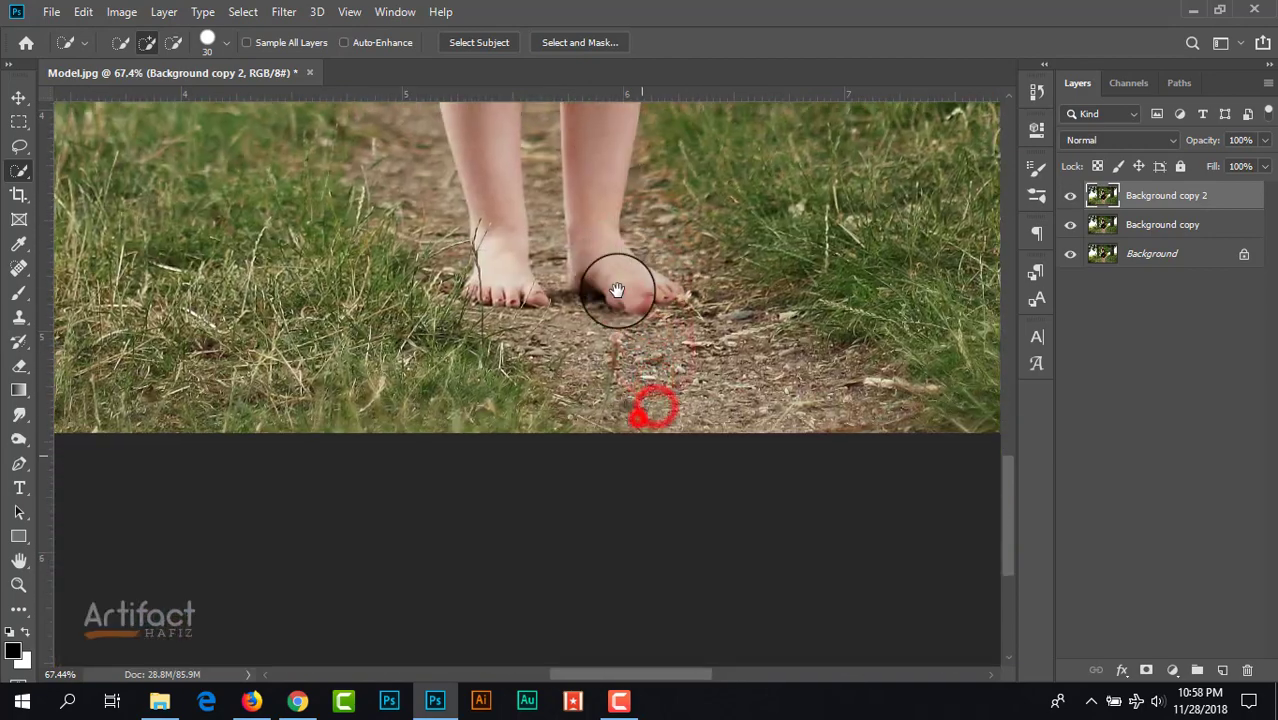
scroll(617, 290, up, 1)
click(624, 292)
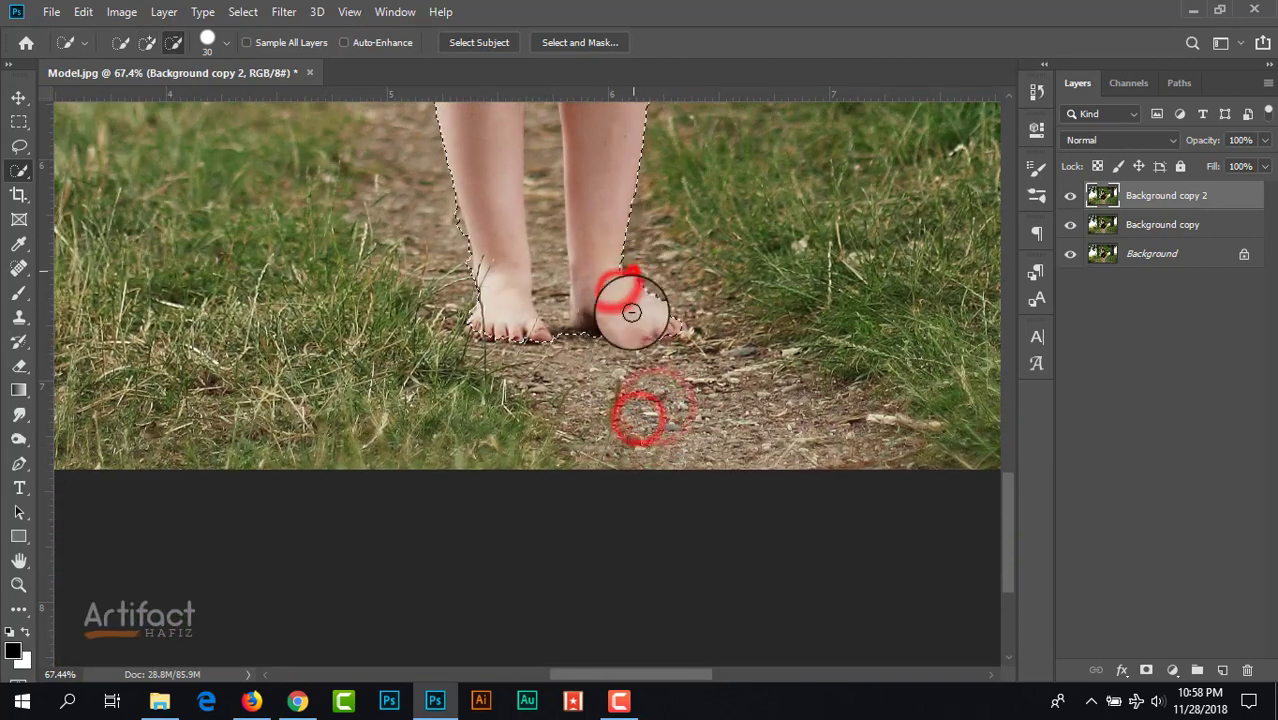
mouse_move(462, 262)
mouse_down()
mouse_move(434, 257)
mouse_move(486, 330)
mouse_up()
click(522, 334)
click(570, 336)
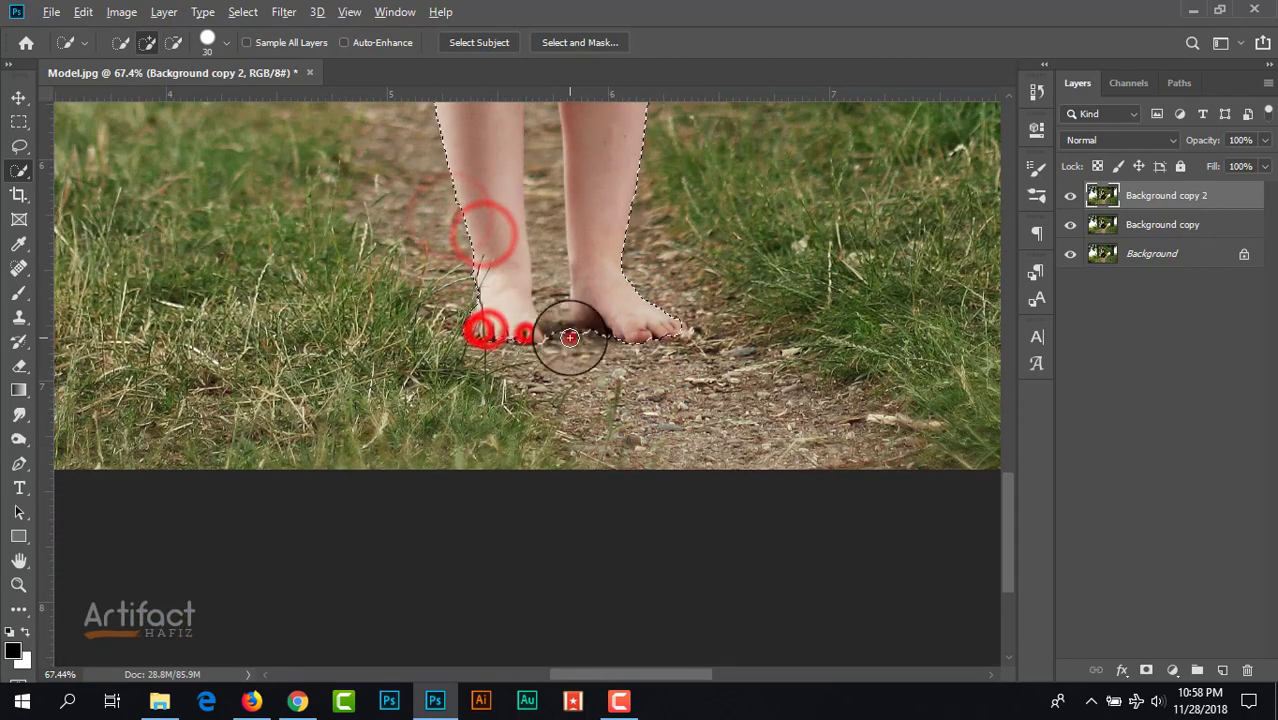
- Subtract the gap between the legs from the selection with a size 15 brush and correct the inner foot edges
scroll(542, 180, up, 6)
key(bracketleft)
key(bracketleft)
key(bracketleft)
drag(542, 222, 542, 397)
alt+click(542, 360)
click(580, 527)
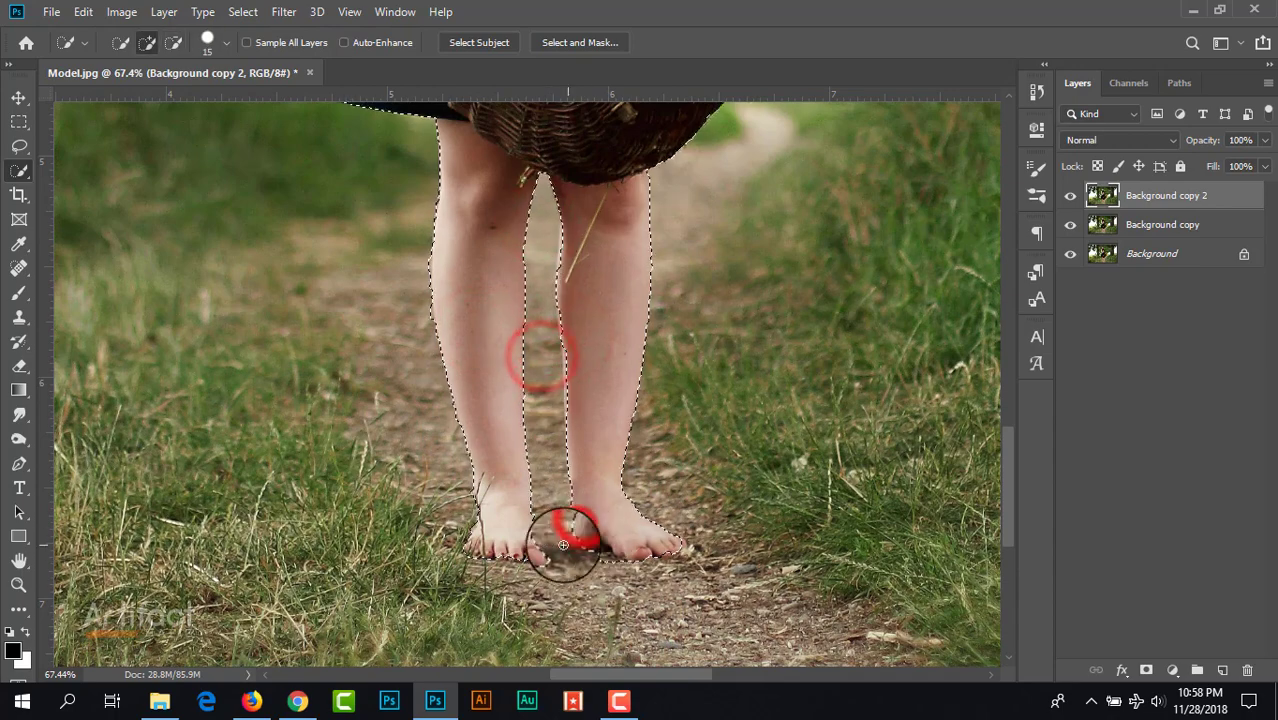
click(531, 556)
- Open the model's selection in the Select and Mask workspace
drag(604, 236, 593, 485)
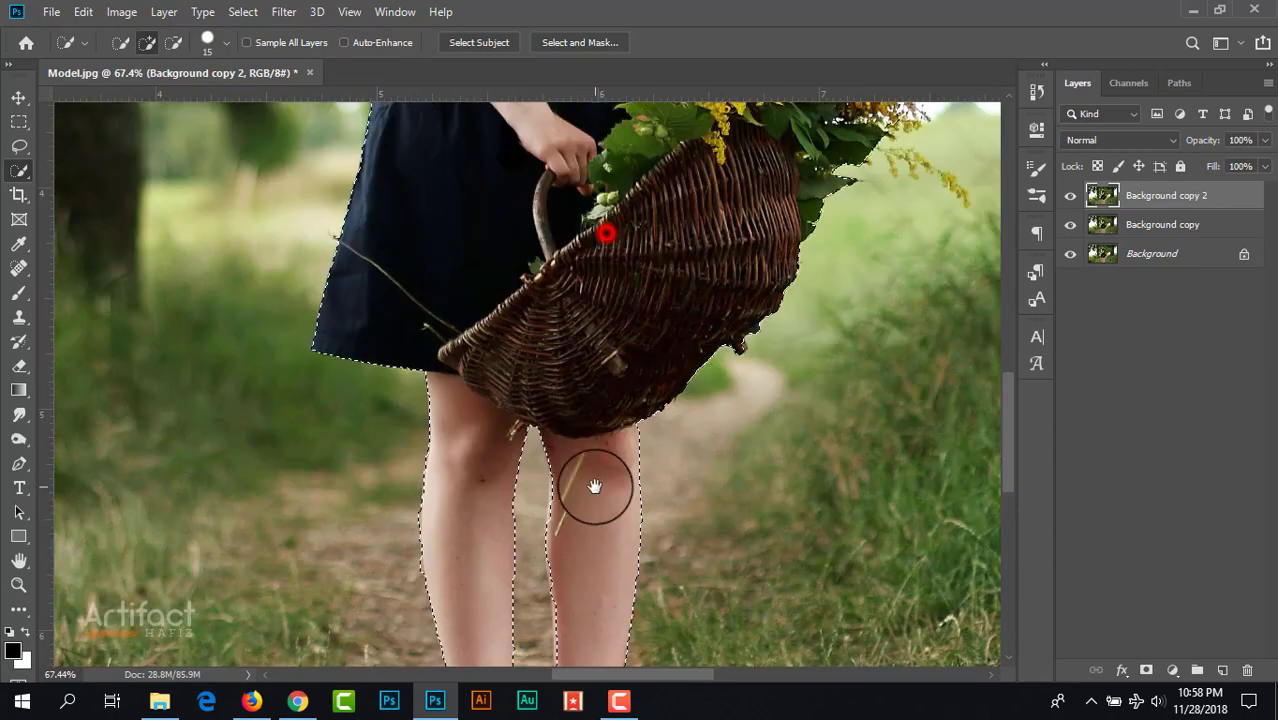
drag(607, 265, 578, 503)
scroll(578, 503, down, 6)
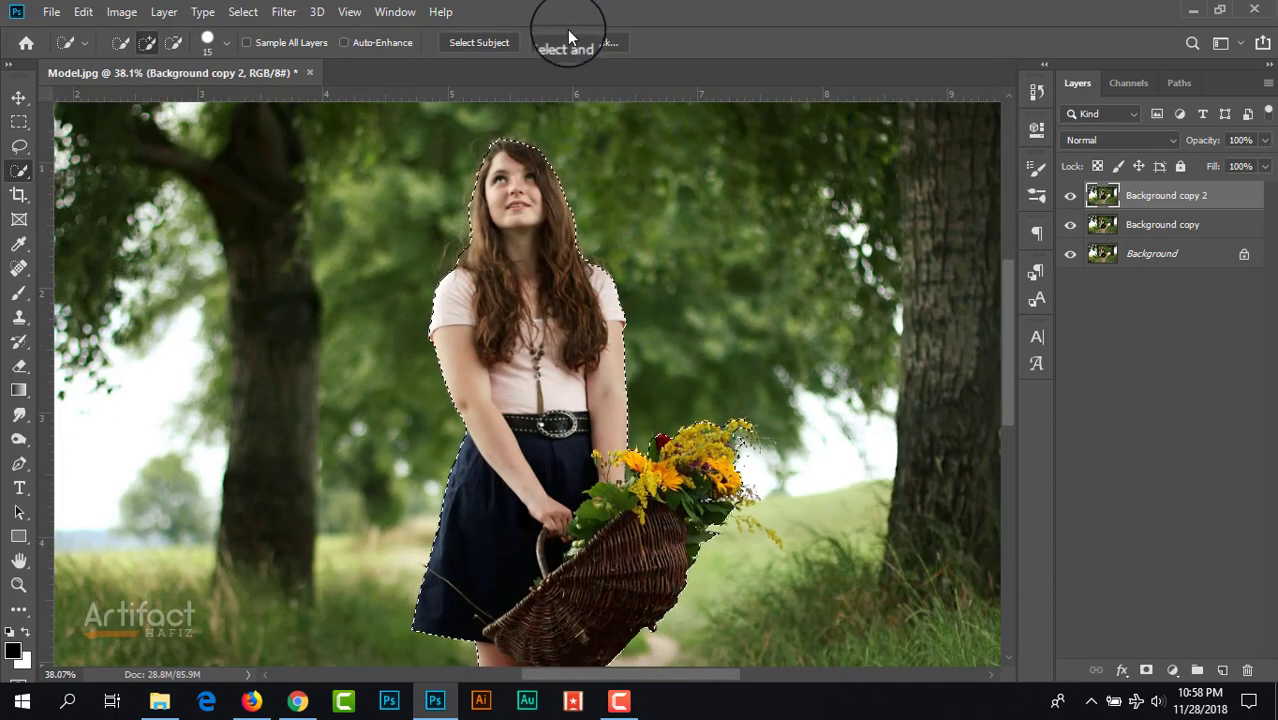
click(568, 42)
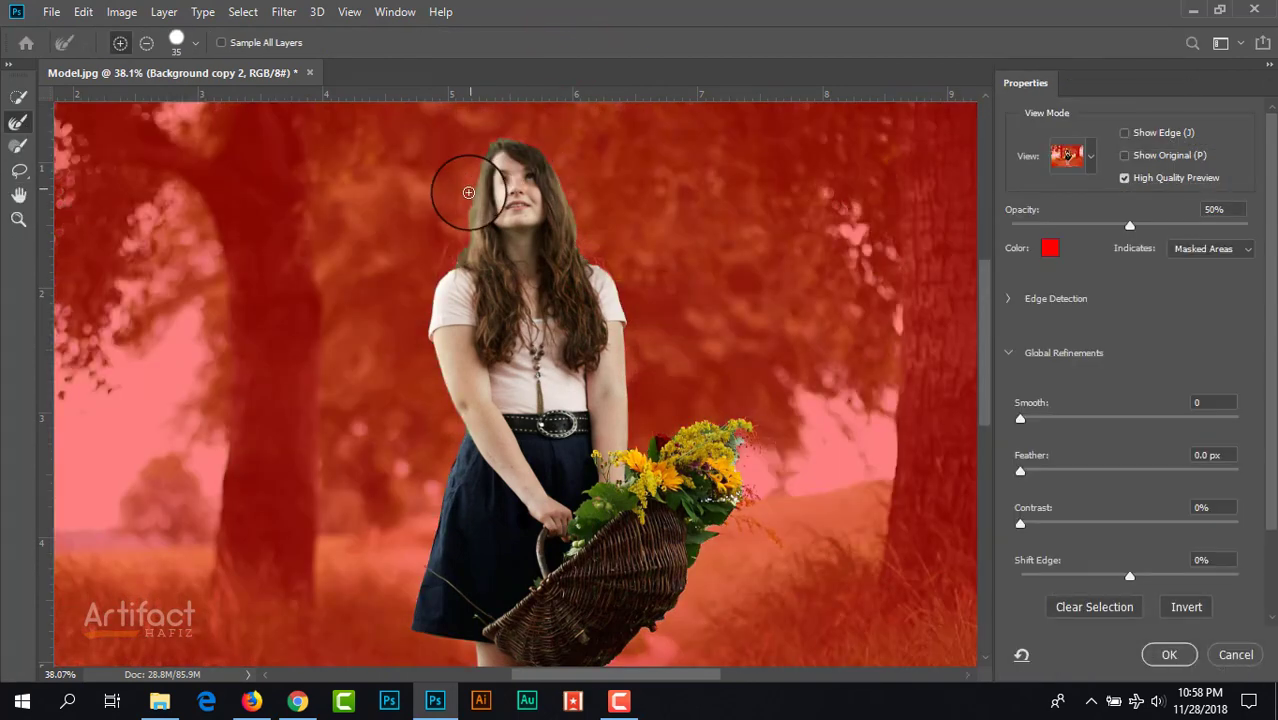
- Refine the hair edges with the Refine Edge Brush at size 30, covering both sides and the crown of the head
scroll(458, 216, up, 6)
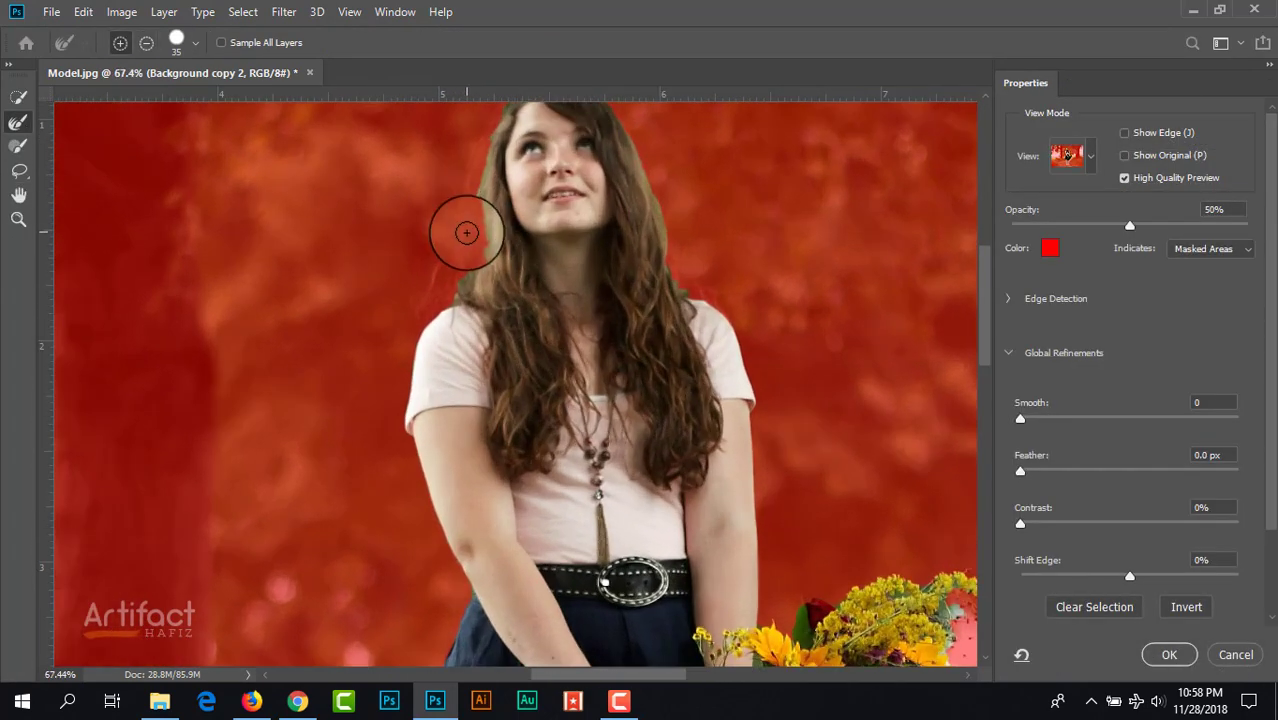
drag(466, 233, 445, 357)
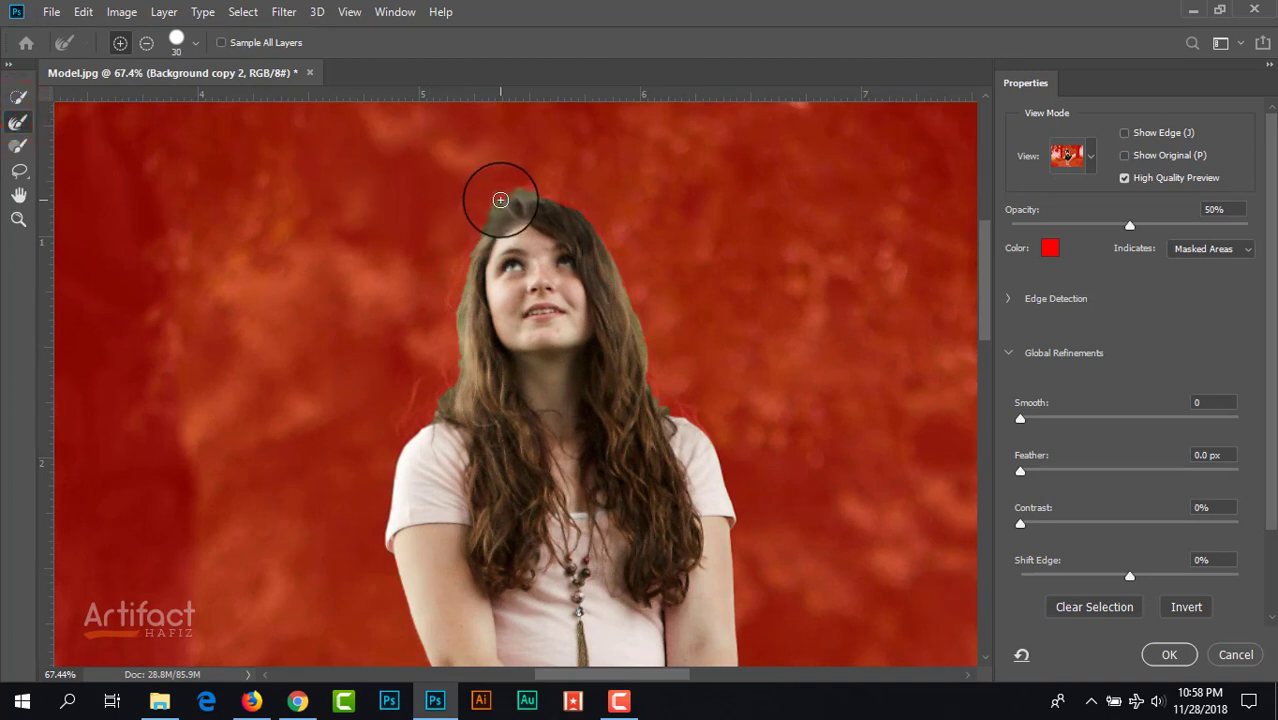
mouse_move(468, 268)
mouse_down()
mouse_move(456, 314)
mouse_move(459, 262)
mouse_move(455, 348)
mouse_move(460, 324)
mouse_move(433, 412)
mouse_move(401, 418)
mouse_move(448, 338)
mouse_move(428, 388)
mouse_move(453, 360)
mouse_move(462, 308)
mouse_move(408, 431)
mouse_up()
drag(480, 227, 574, 203)
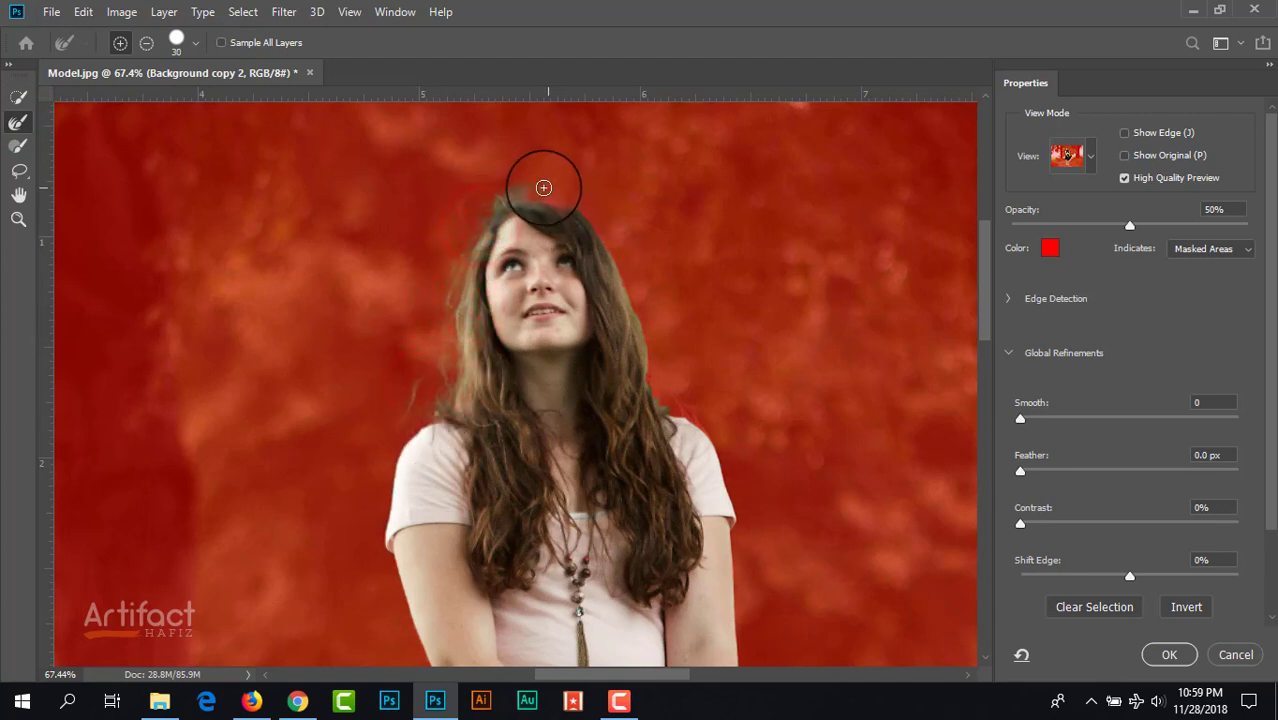
drag(448, 208, 562, 194)
mouse_move(653, 365)
mouse_down()
mouse_move(690, 413)
mouse_move(659, 391)
mouse_up()
- Refine the selection edges around the flowers and the wicker basket with the Refine Edge Brush at size 35
drag(699, 470, 672, 426)
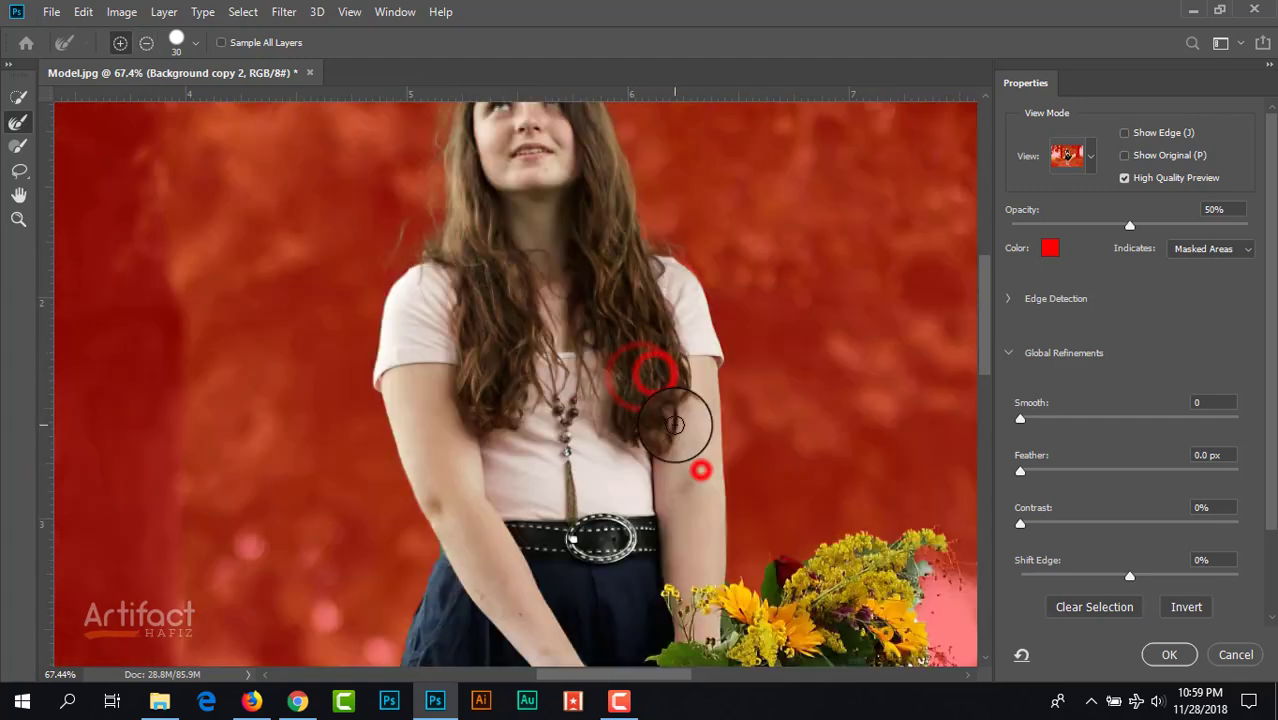
drag(655, 534, 617, 407)
scroll(620, 400, up, 1)
key(])
mouse_move(771, 359)
mouse_down()
mouse_move(834, 380)
mouse_move(830, 437)
mouse_move(830, 403)
mouse_move(849, 492)
mouse_move(777, 497)
mouse_move(822, 501)
mouse_move(825, 524)
mouse_move(760, 570)
mouse_up()
drag(750, 568, 724, 378)
drag(685, 525, 694, 397)
drag(679, 399, 622, 439)
drag(513, 568, 579, 388)
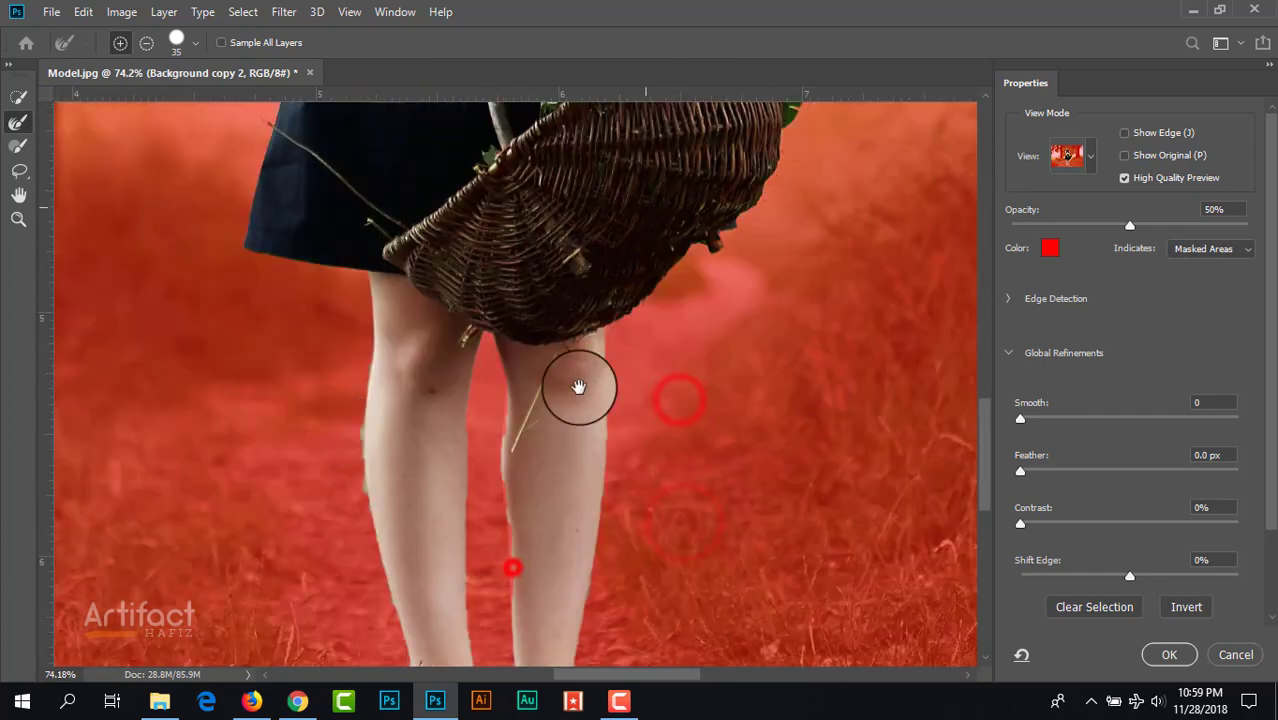
- Refine the outer leg edge and correct the selection along the gap between the legs with a size 15 Quick Selection brush
mouse_move(353, 427)
mouse_down()
mouse_move(362, 512)
mouse_move(345, 426)
mouse_up()
key([)
key([)
key([)
key([)
mouse_move(504, 388)
mouse_down()
mouse_move(502, 437)
mouse_move(502, 372)
mouse_move(505, 442)
mouse_move(511, 399)
mouse_up()
click(18, 98)
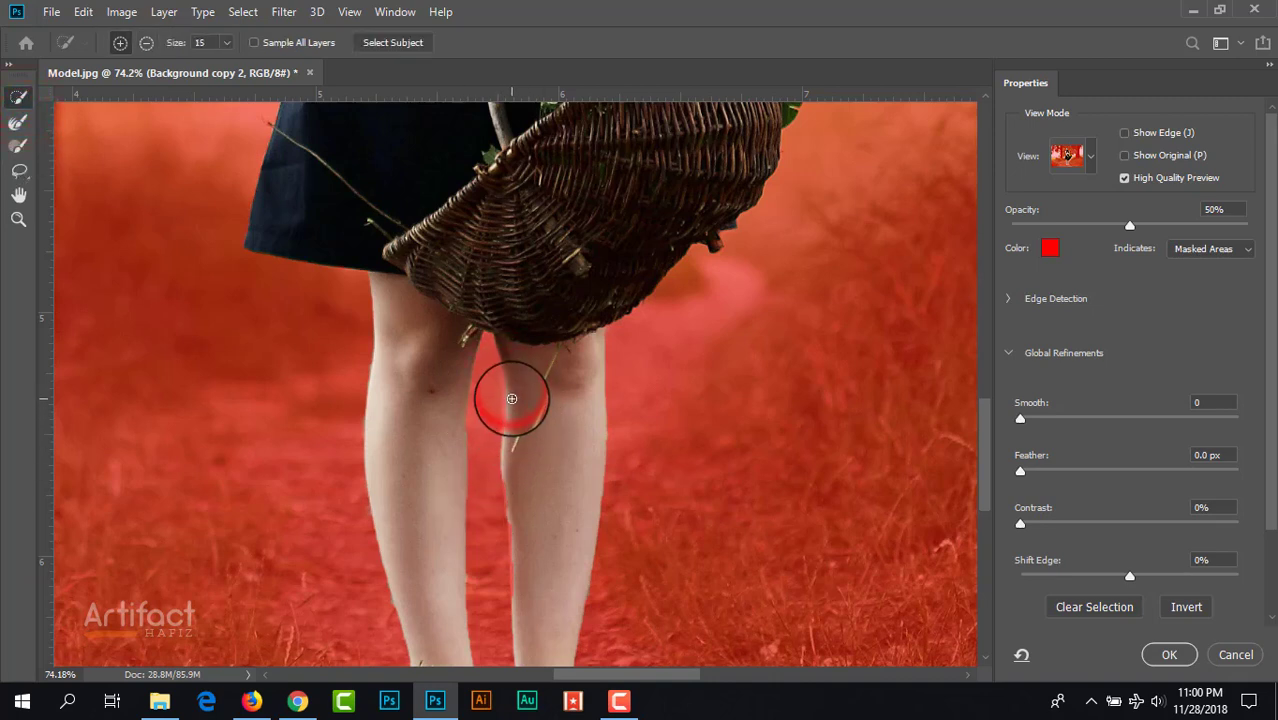
drag(505, 485, 511, 573)
drag(485, 617, 491, 408)
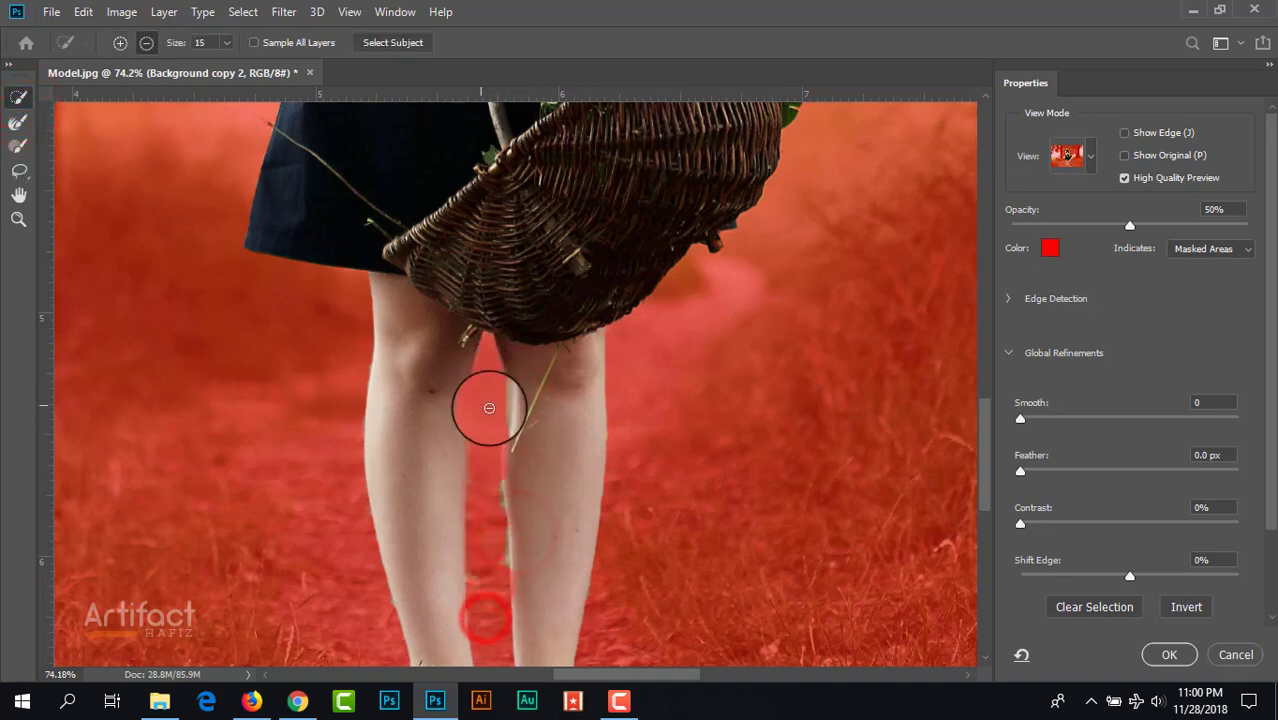
- Clean the inner leg edges and the gap between the legs, and refine the feet outline with the Refine Edge Brush
click(18, 121)
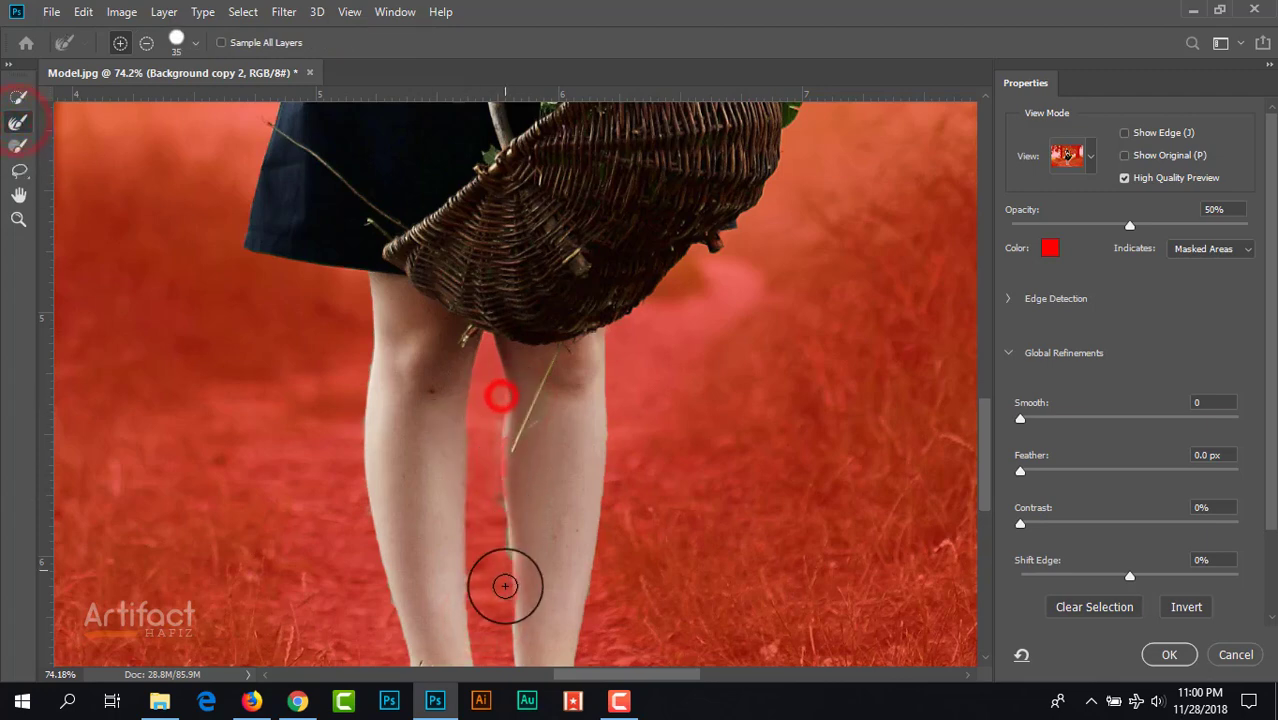
click(382, 599)
alt+click(473, 585)
alt+click(378, 619)
alt+click(480, 600)
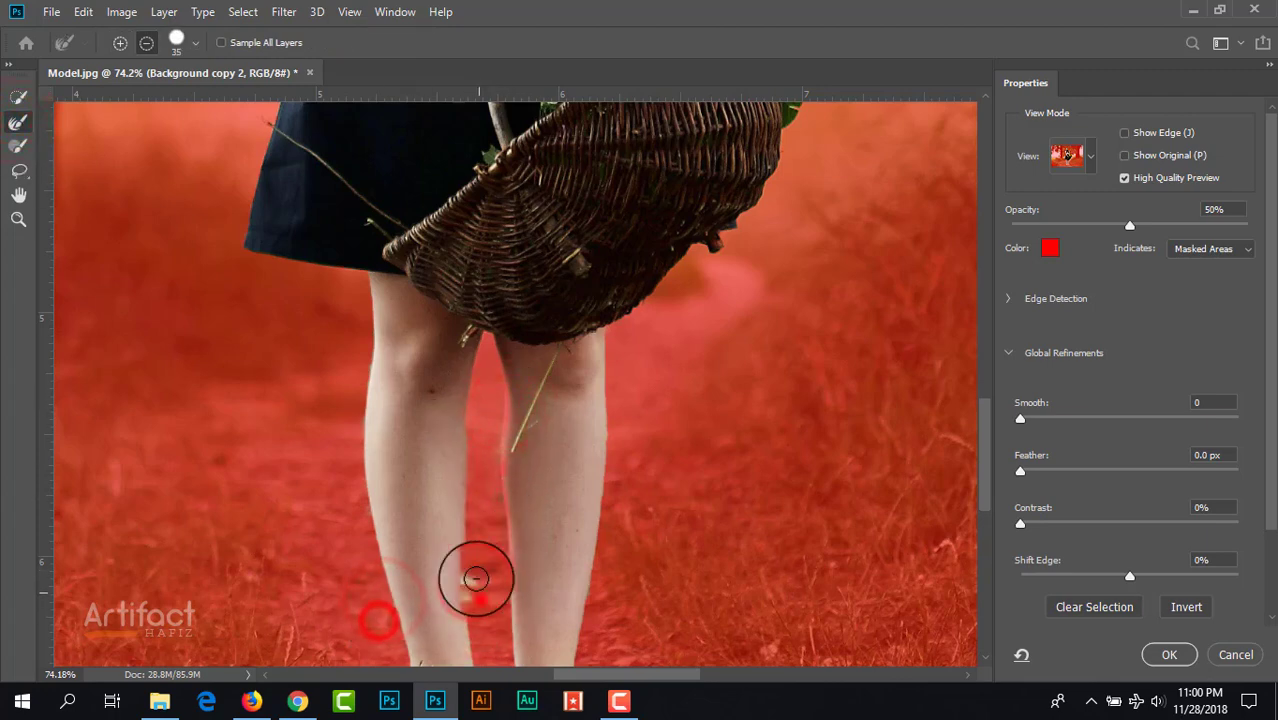
drag(492, 606, 480, 412)
mouse_move(496, 479)
mouse_down()
mouse_move(503, 539)
mouse_move(610, 559)
mouse_up()
drag(391, 451, 464, 565)
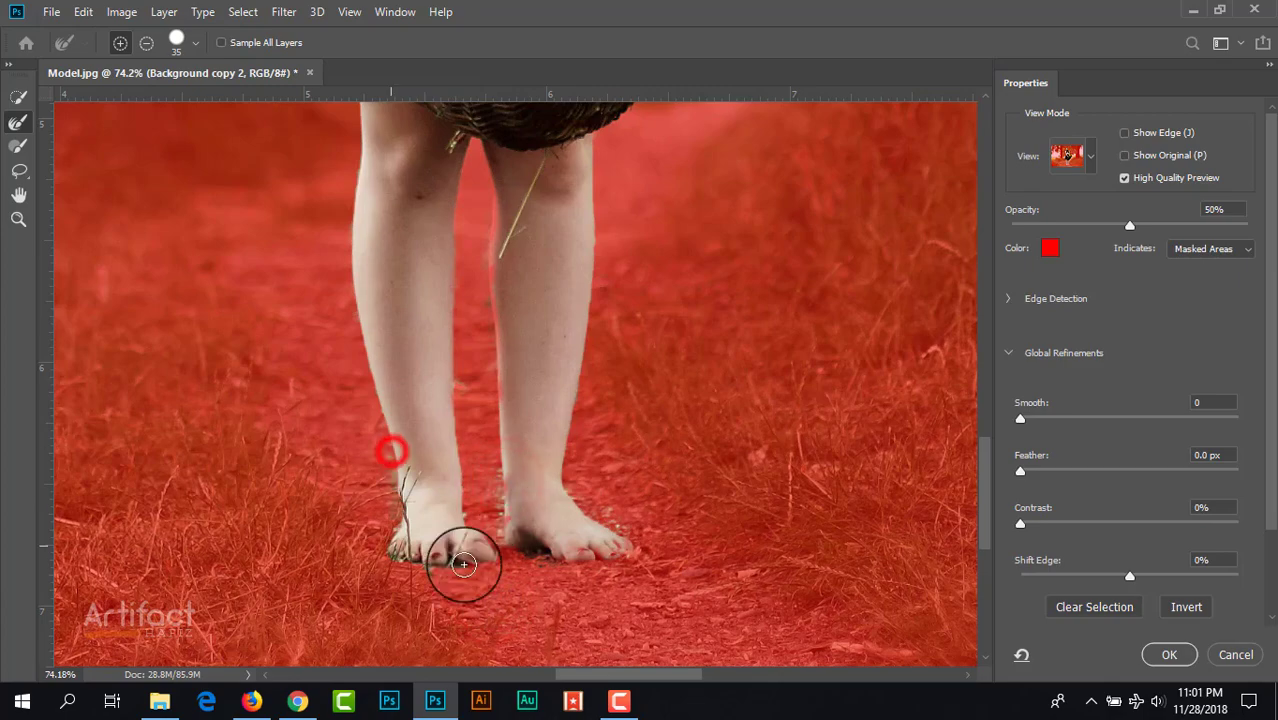
- Set Shift Edge to -3% and apply the refined selection
scroll(524, 517, down, 15)
scroll(528, 517, up, 3)
drag(1130, 576, 1126, 577)
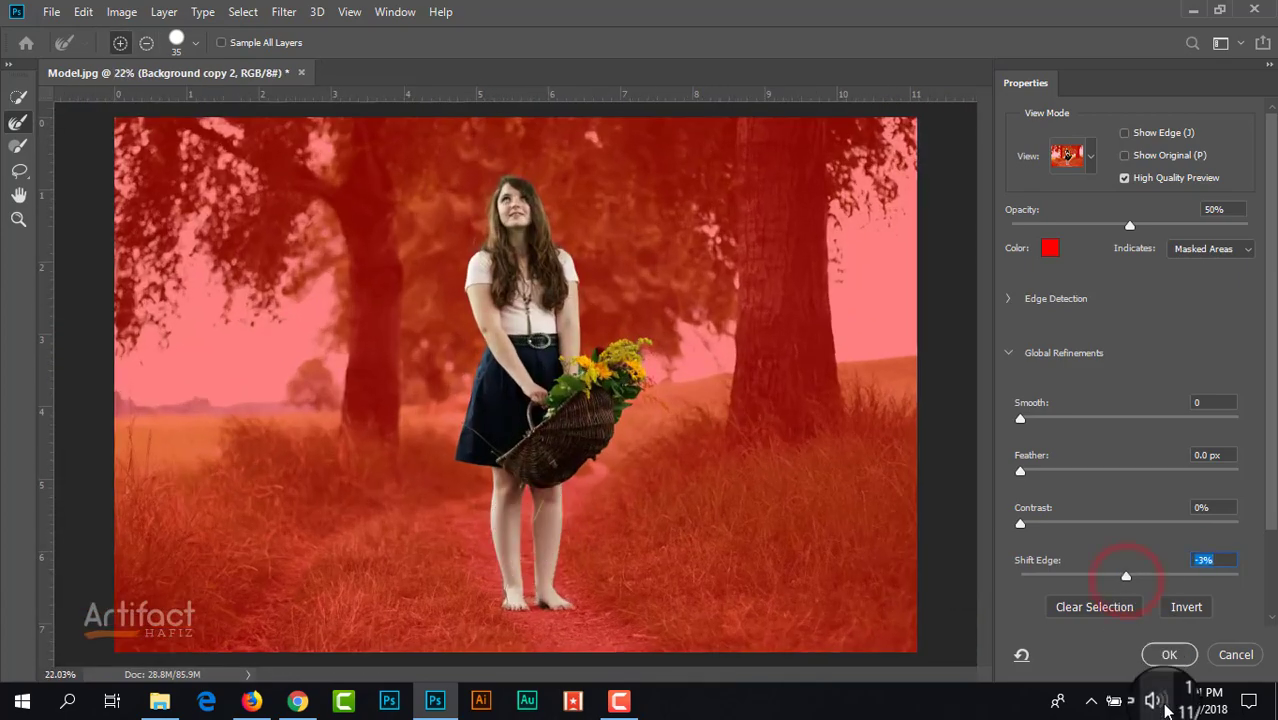
click(1170, 656)
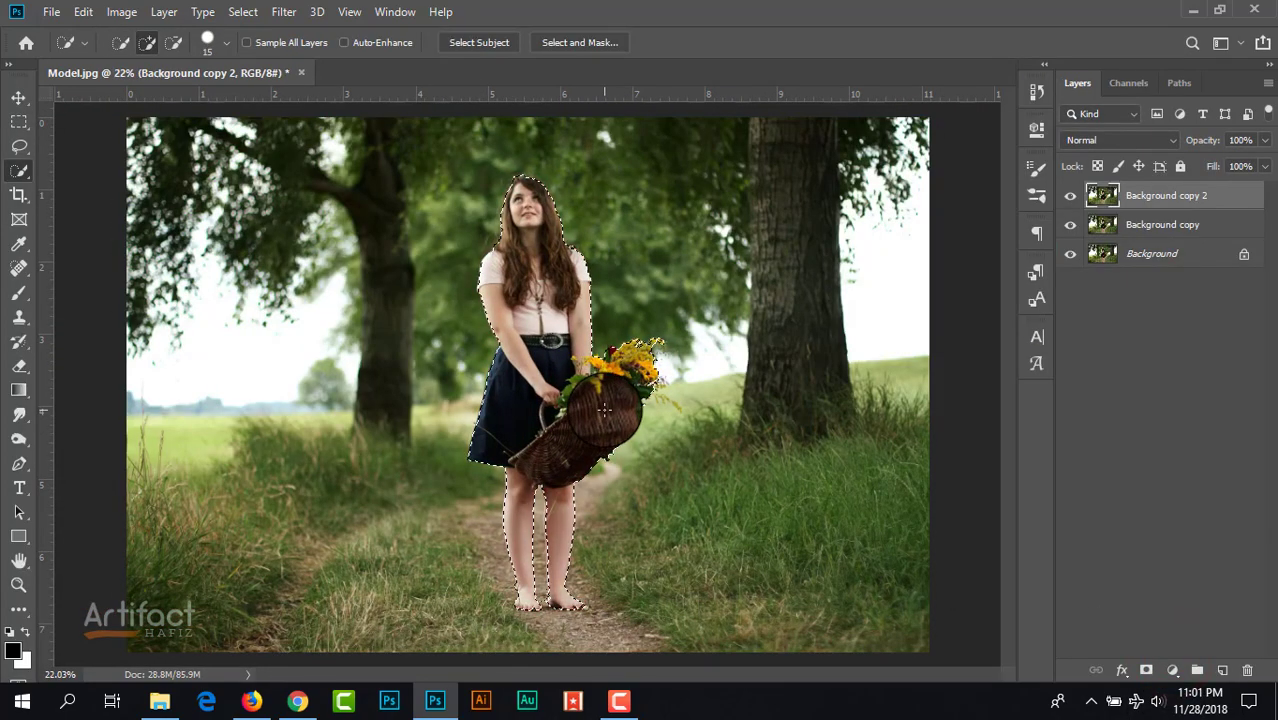
- Add a layer mask to the Background copy 2 layer from the selection and load the mask as a selection
scroll(630, 420, up, 2)
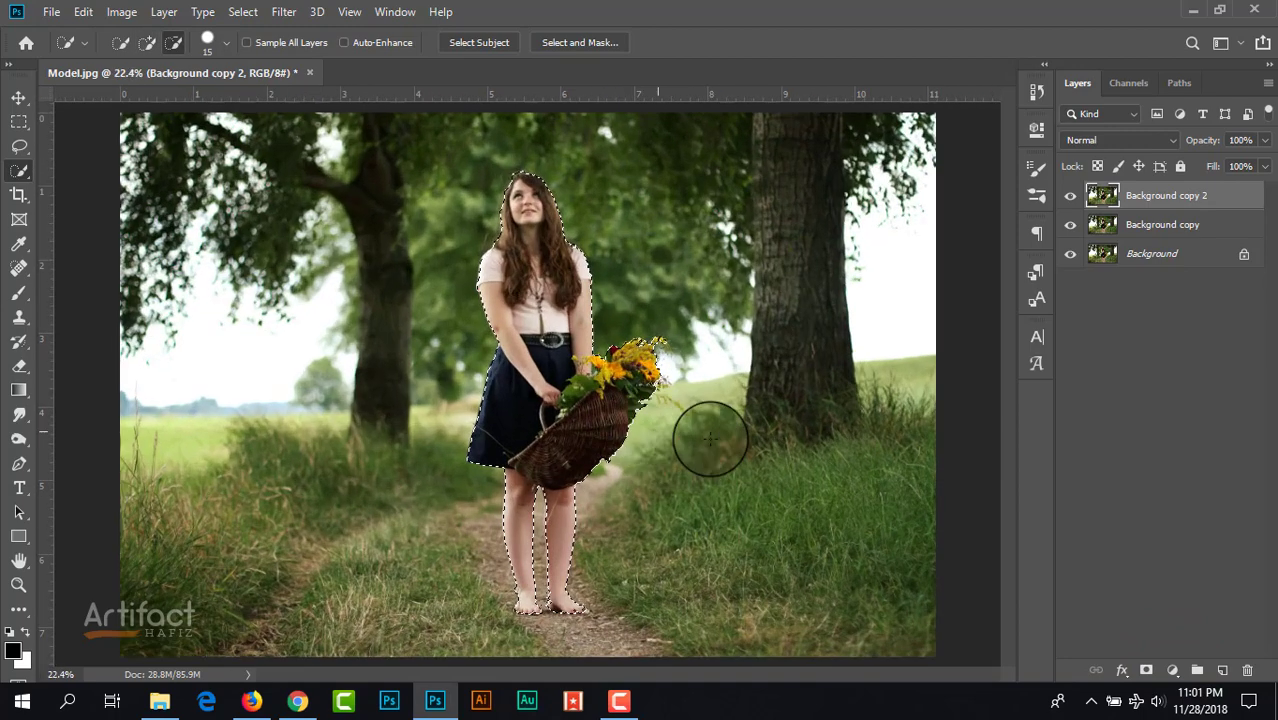
click(19, 97)
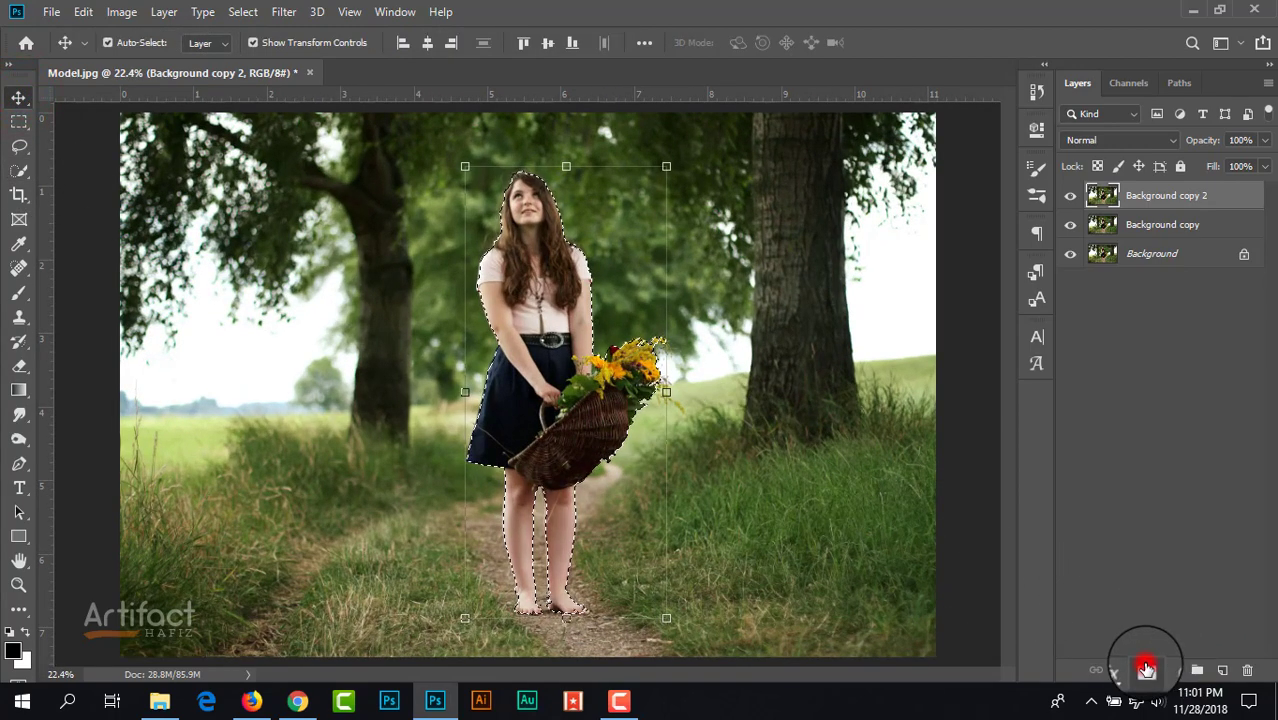
click(1146, 669)
ctrl+click(1147, 195)
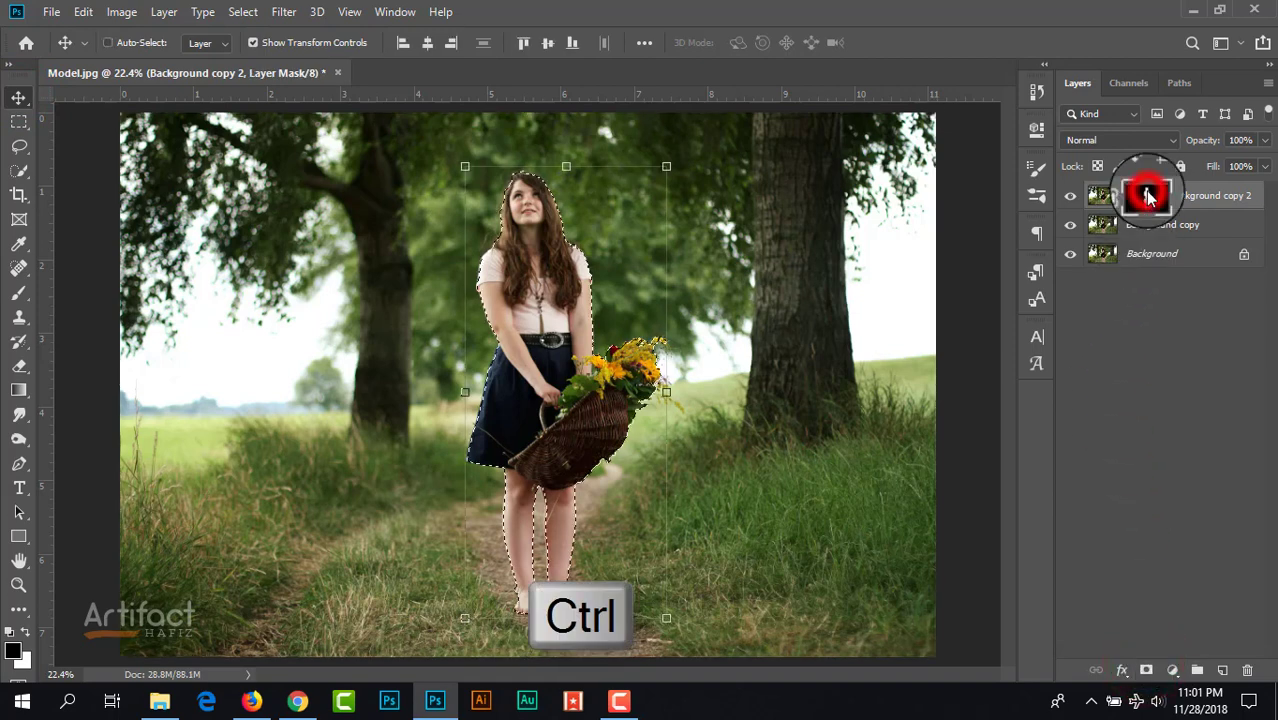
- Hide the Background copy 2 layer and make the Background copy layer active
click(1070, 197)
click(1070, 225)
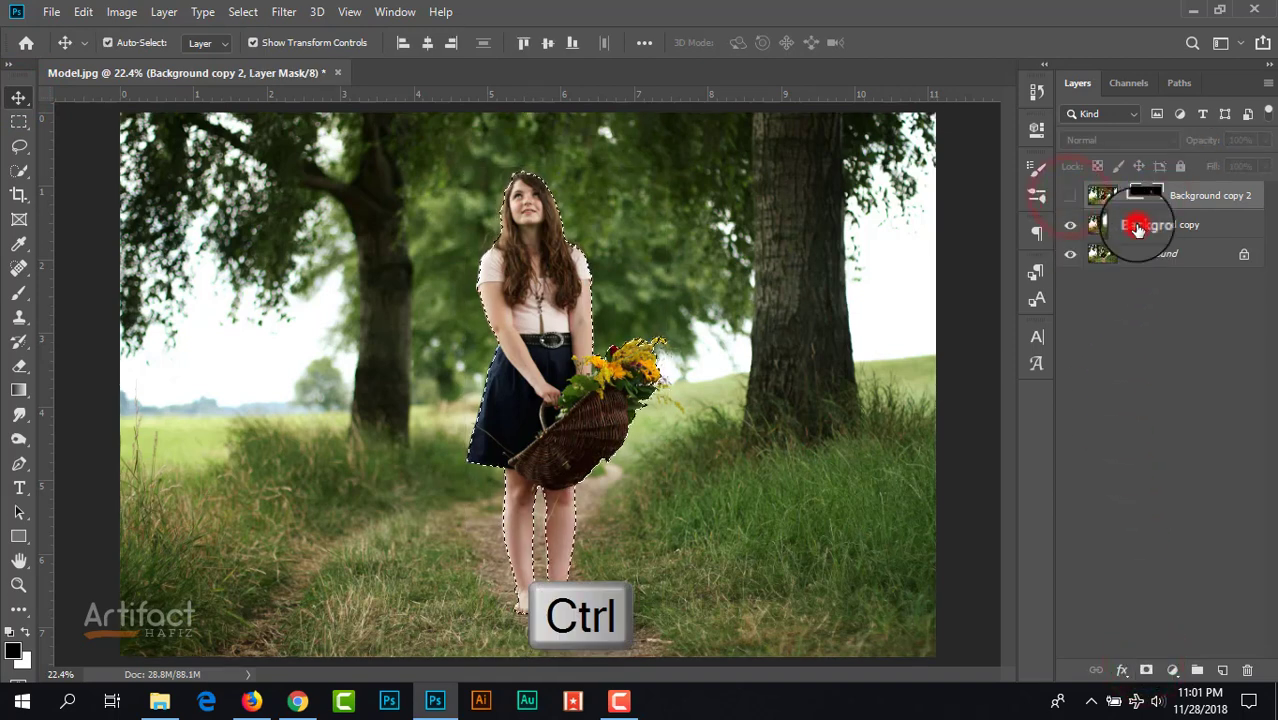
click(1136, 226)
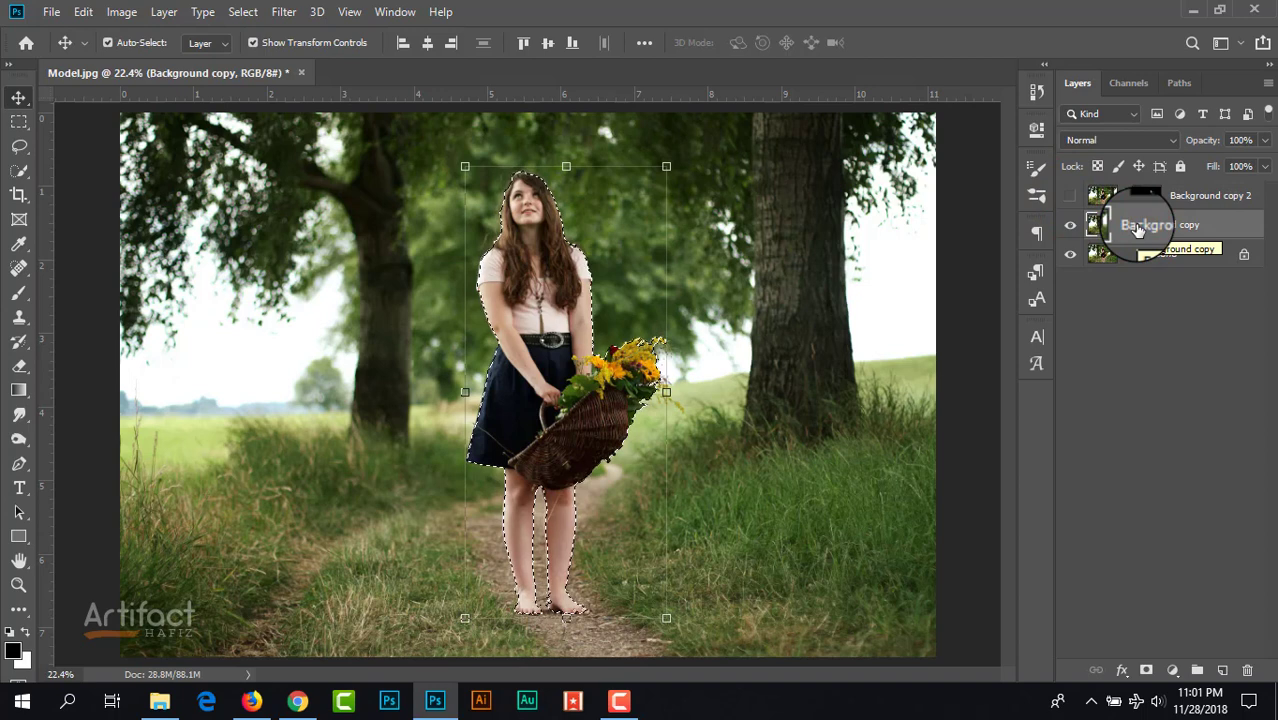
- Expand the selection around the model with the Expand Selection command
click(229, 12)
mouse_move(272, 278)
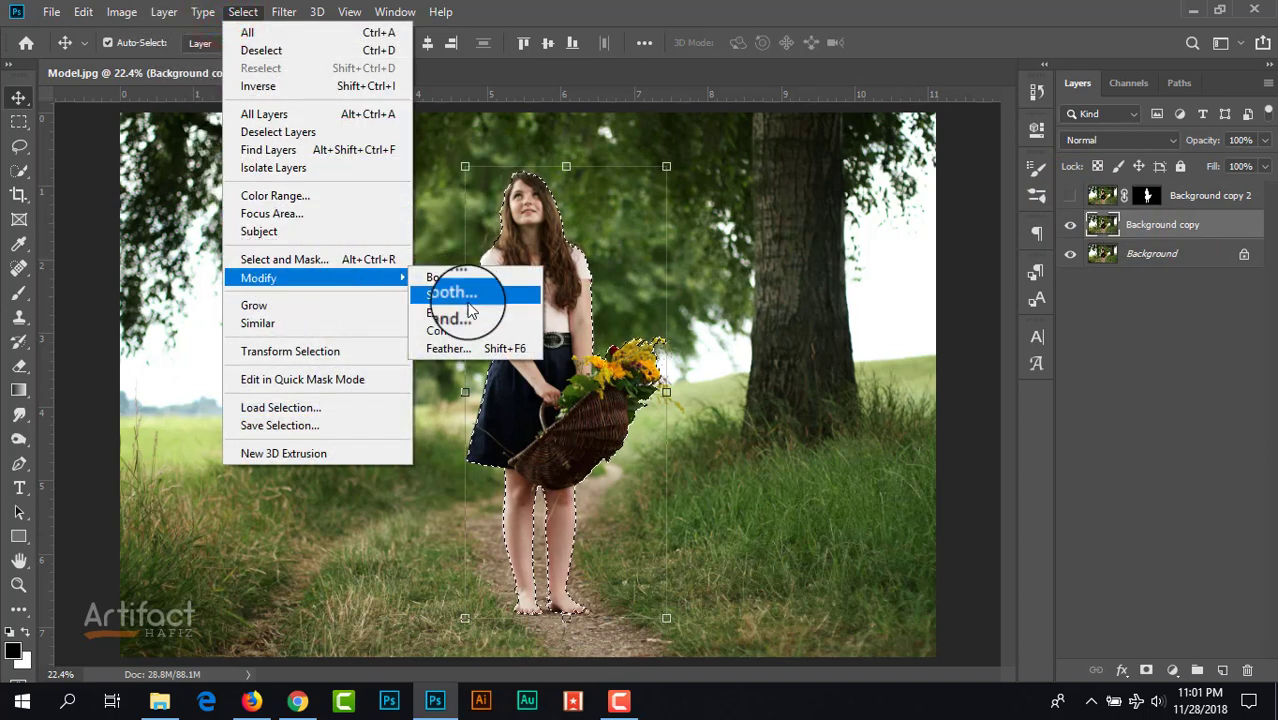
click(468, 315)
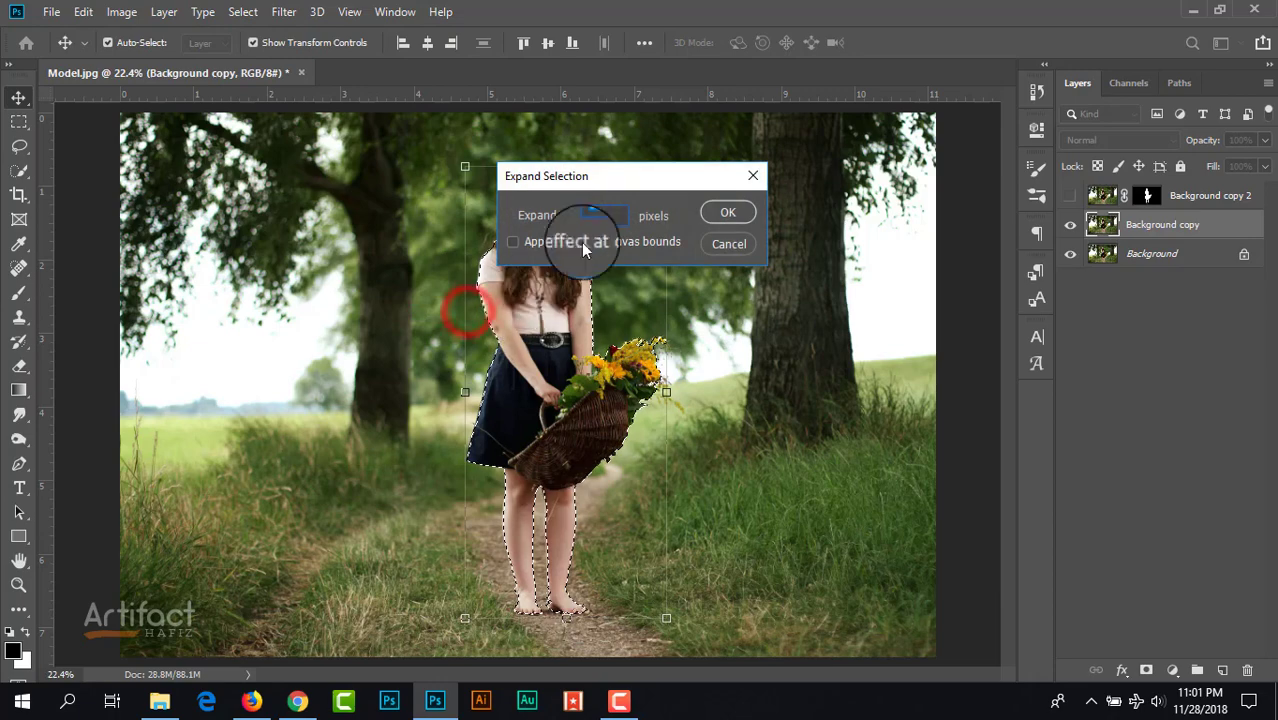
click(708, 216)
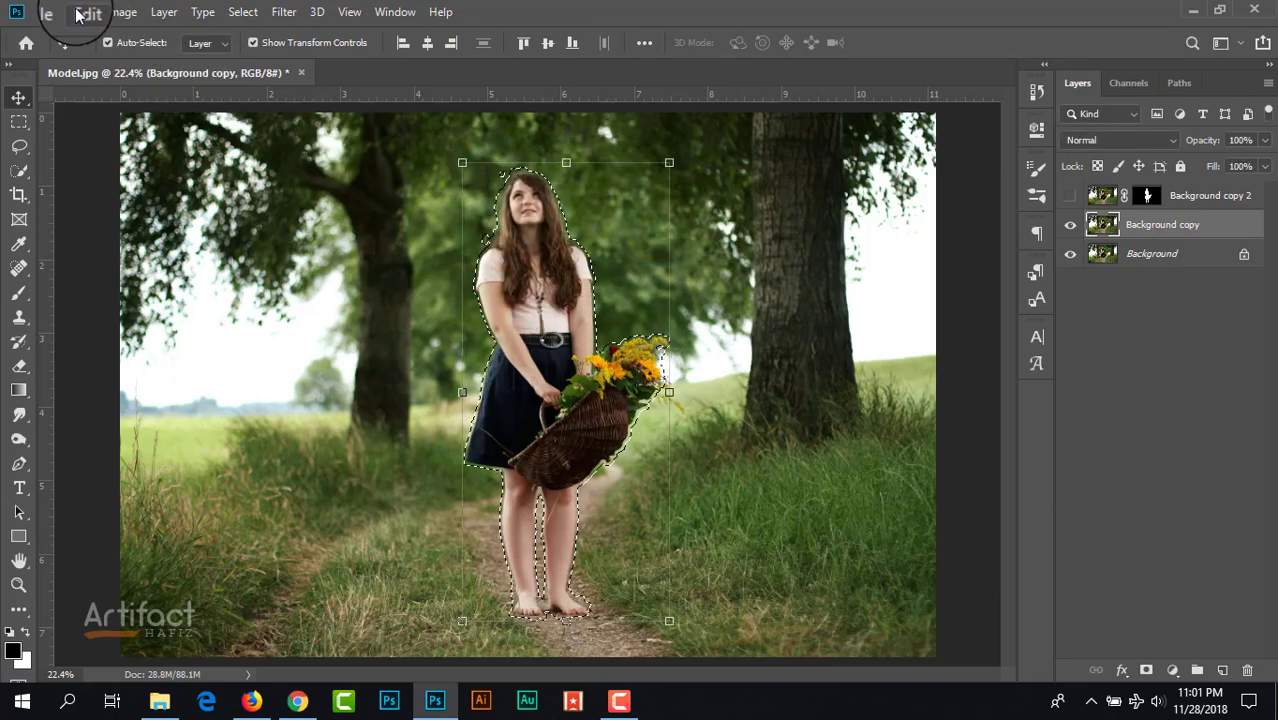
- Fill the selected model area with Content-Aware at 100% opacity on the Background copy layer and deselect
click(85, 13)
click(132, 296)
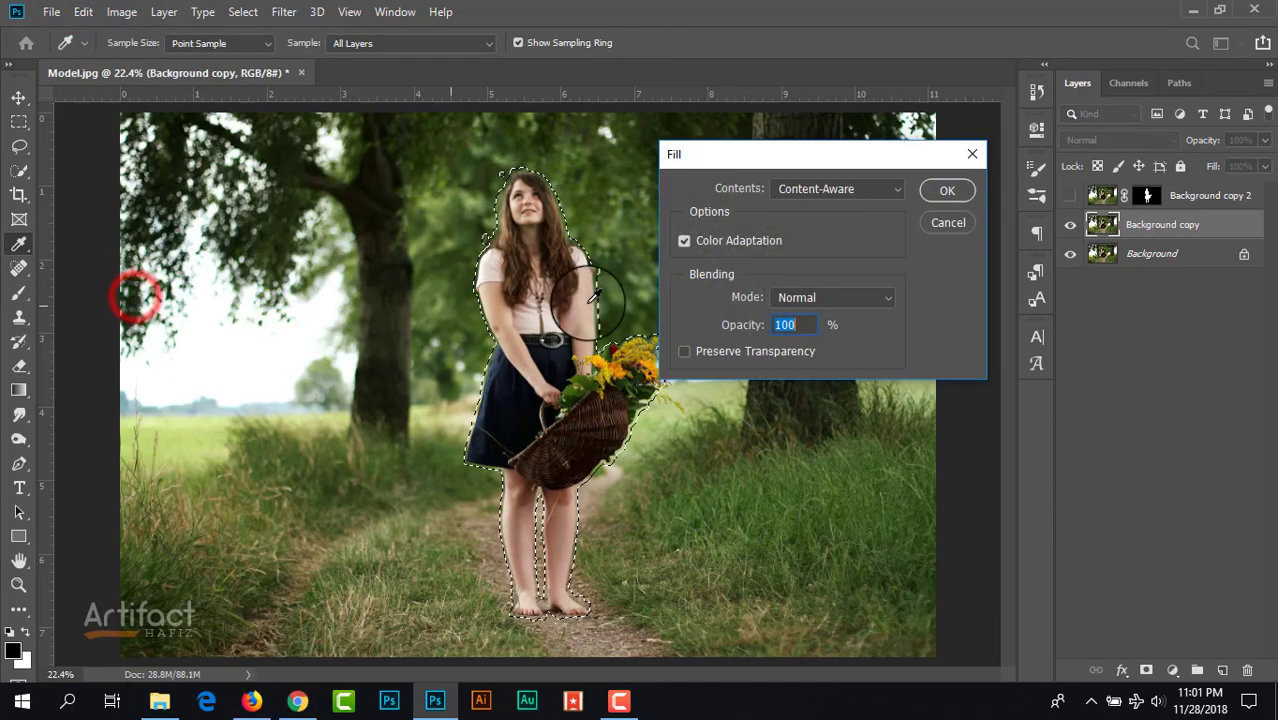
click(932, 190)
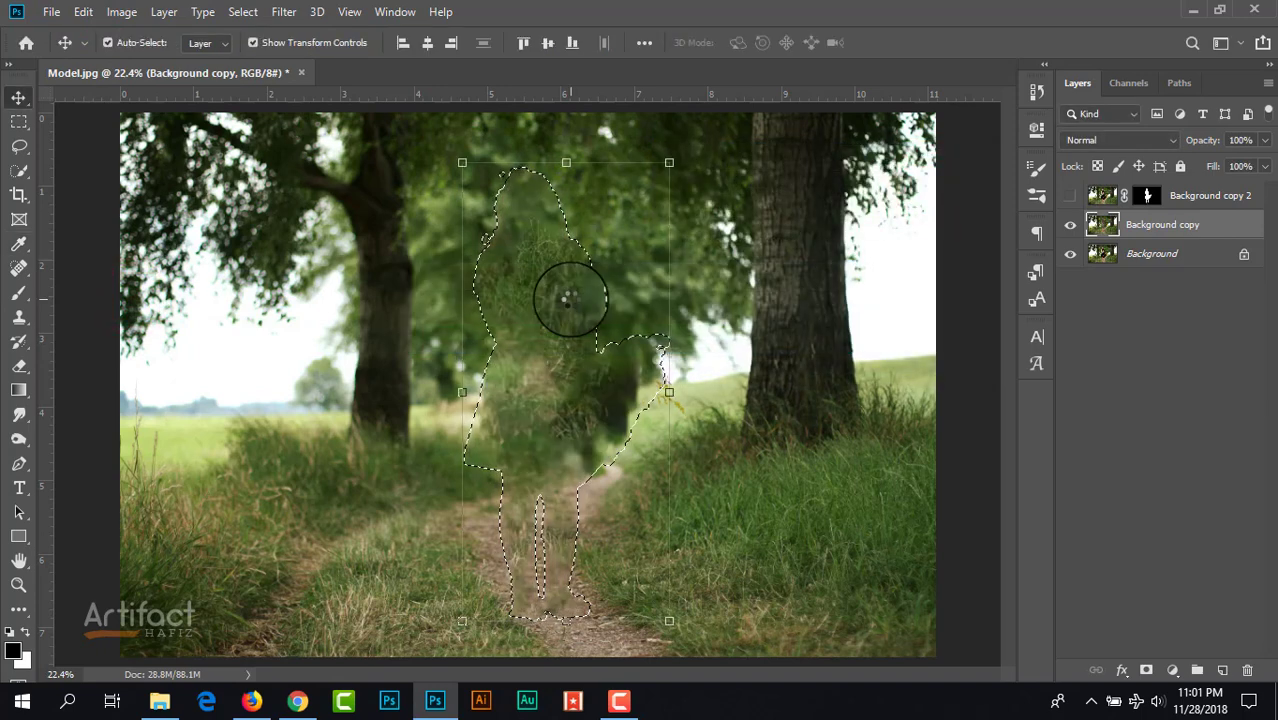
click(253, 14)
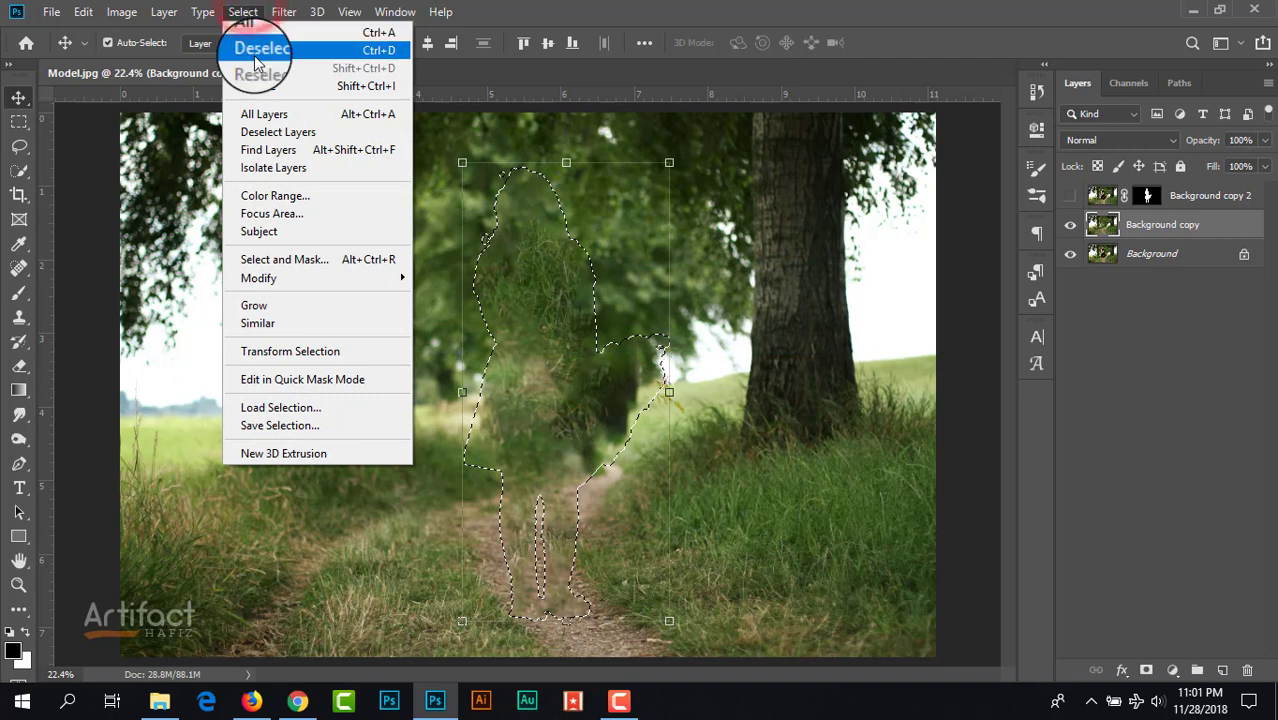
click(262, 46)
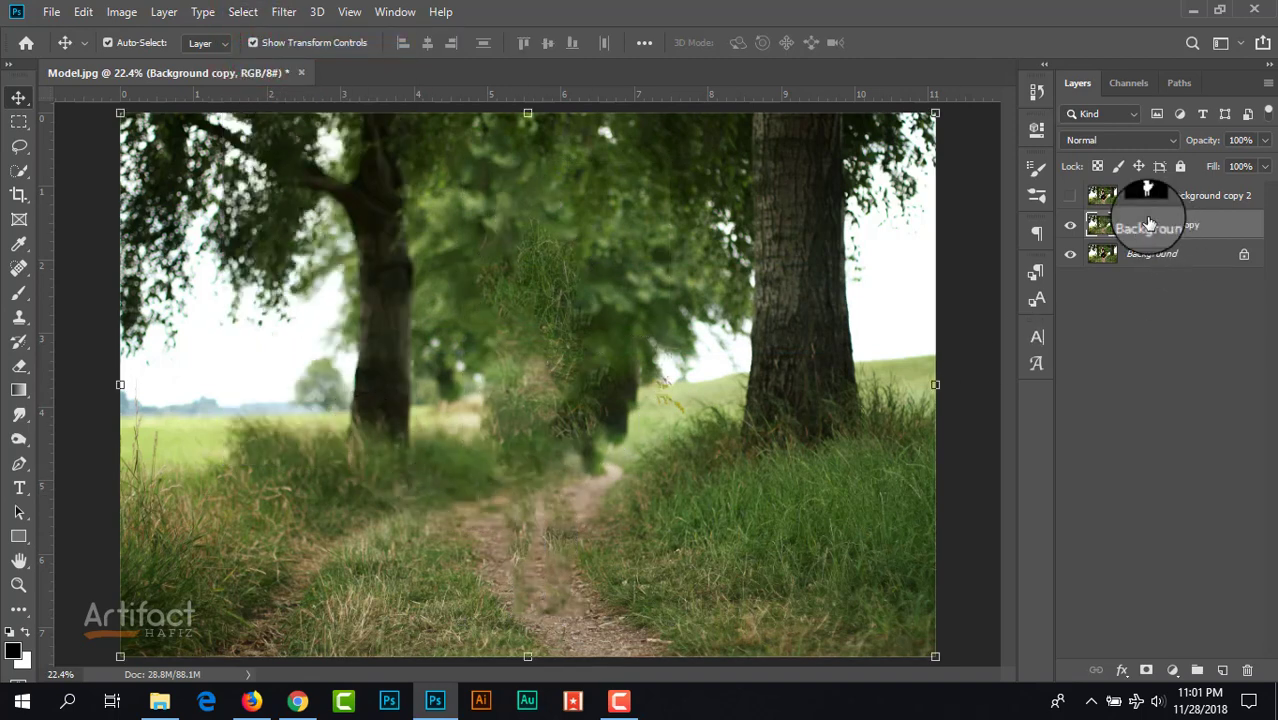
- Make the masked Background copy 2 layer visible again, toggling it to compare with the filled background
click(1070, 196)
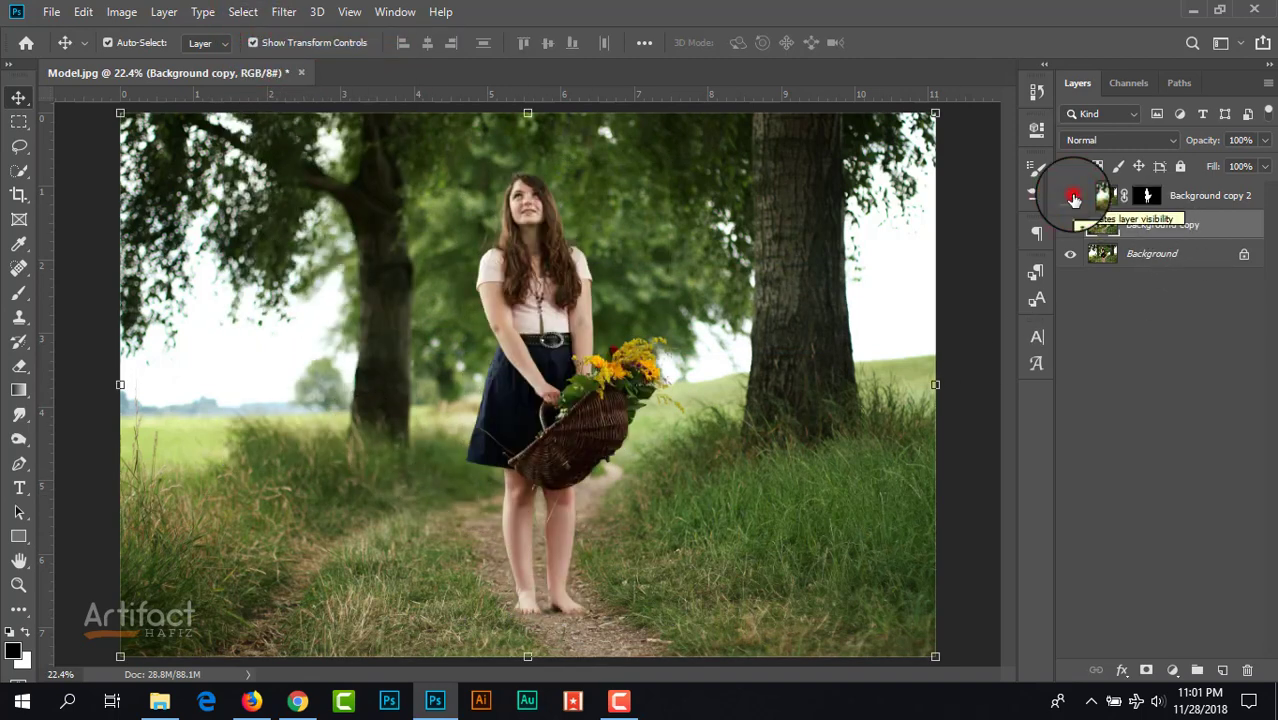
click(1071, 197)
click(1071, 197)
- Start a Tilt-Shift blur on the Background copy layer and set the blur to 74 px
click(280, 12)
mouse_move(505, 243)
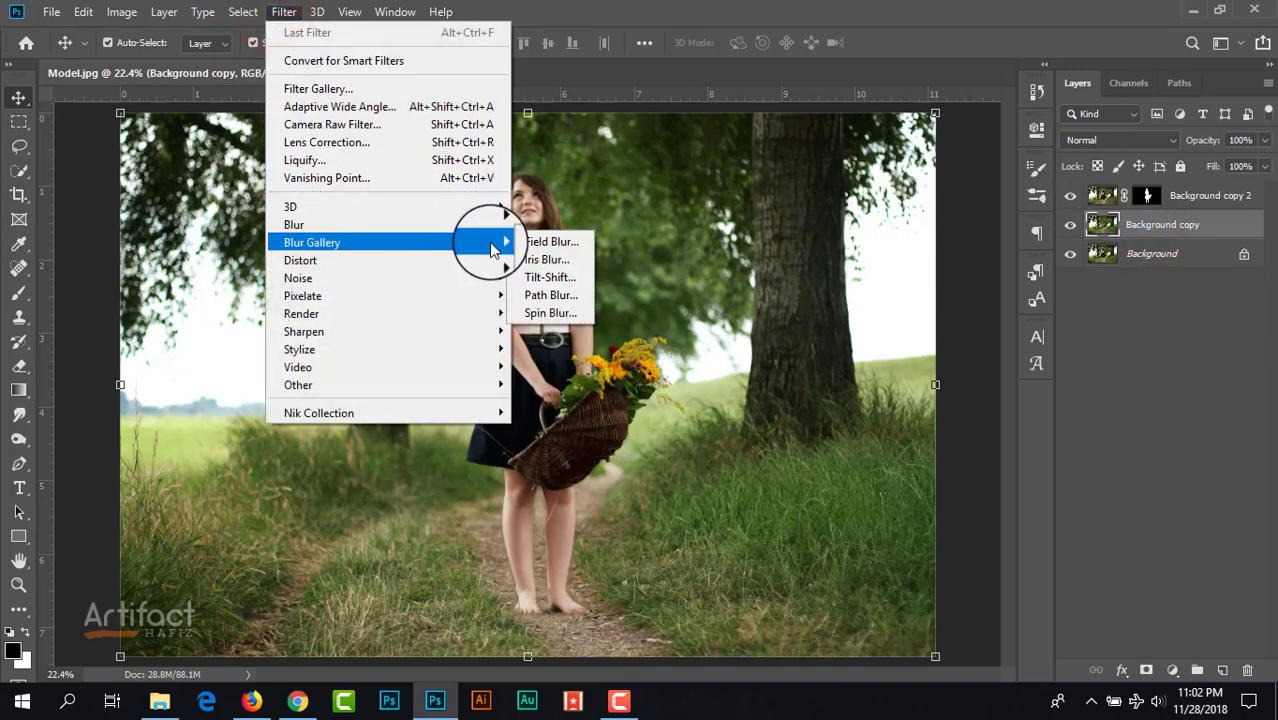
click(552, 277)
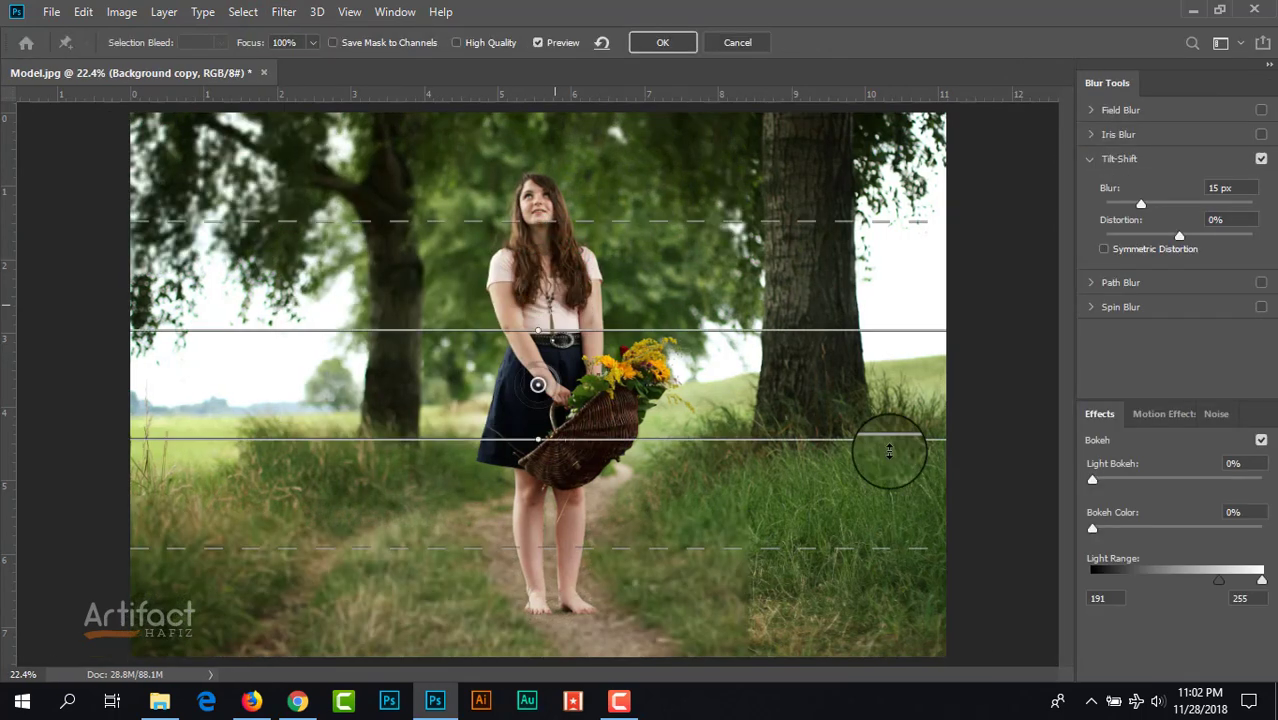
drag(1141, 207, 1173, 205)
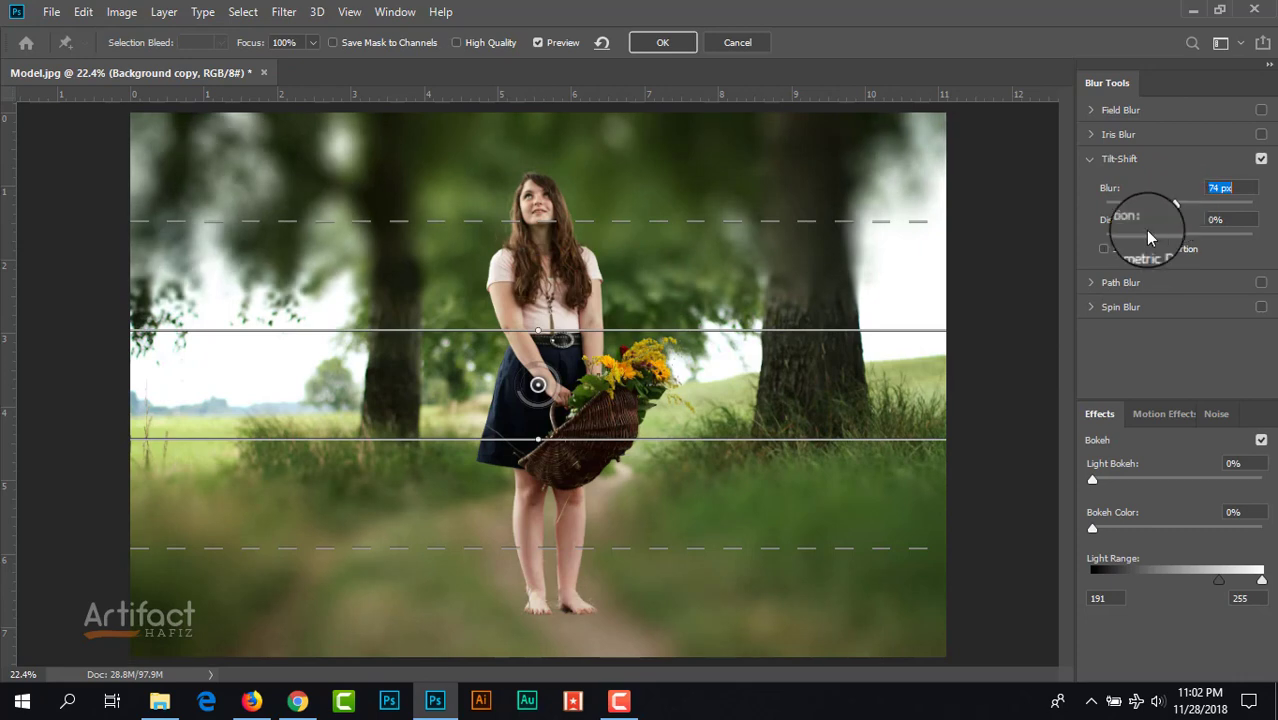
- Move the Tilt-Shift focus band down to the model's feet and extend its upper blur transition to about her waist
drag(538, 385, 547, 597)
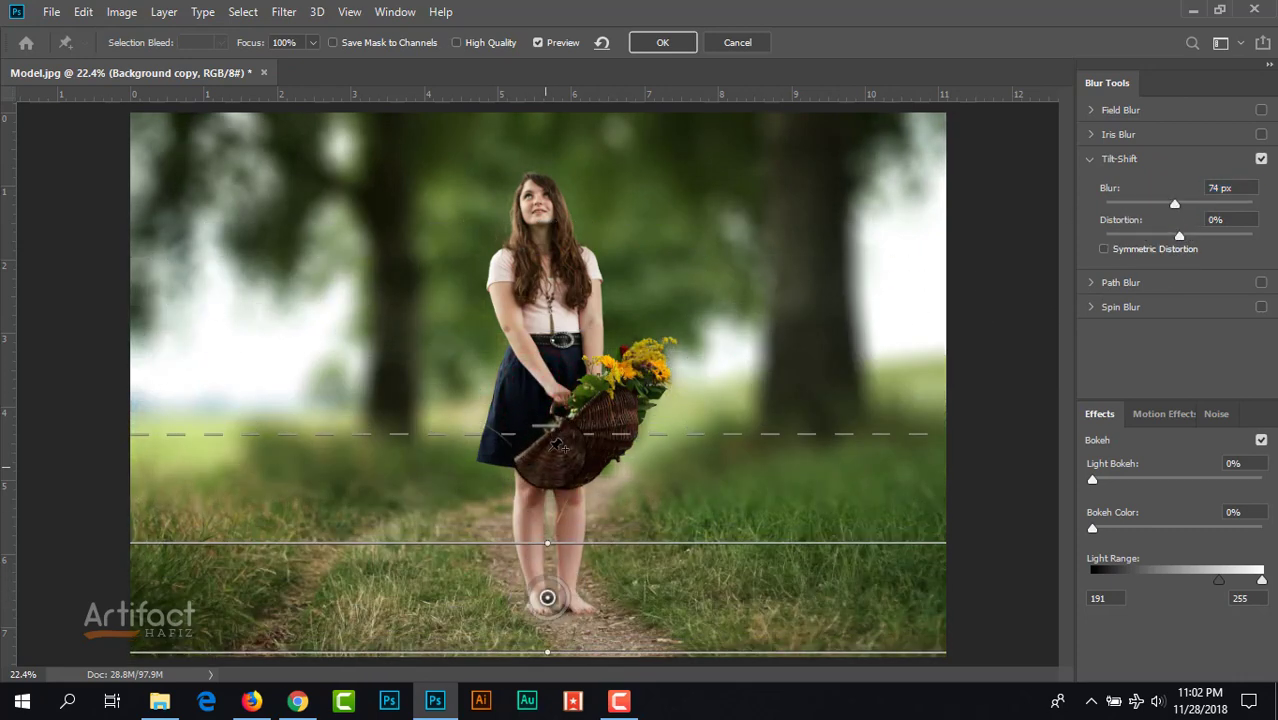
drag(550, 434, 549, 374)
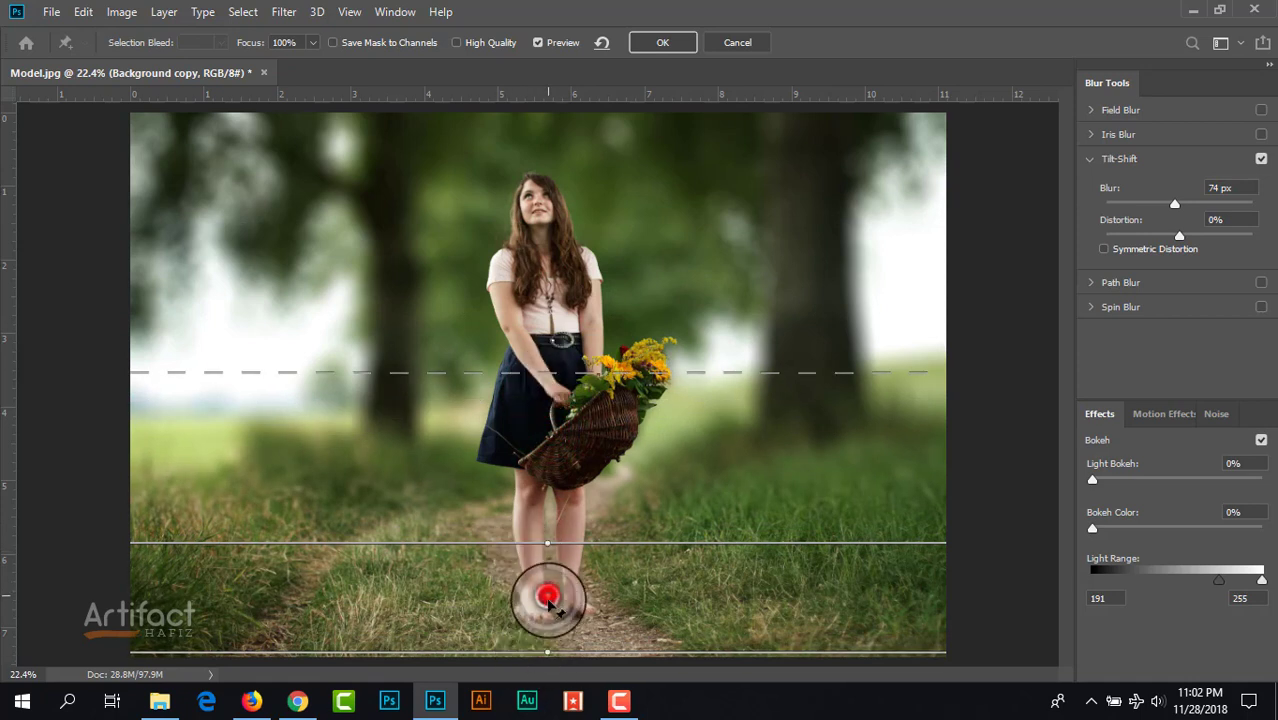
drag(549, 600, 550, 617)
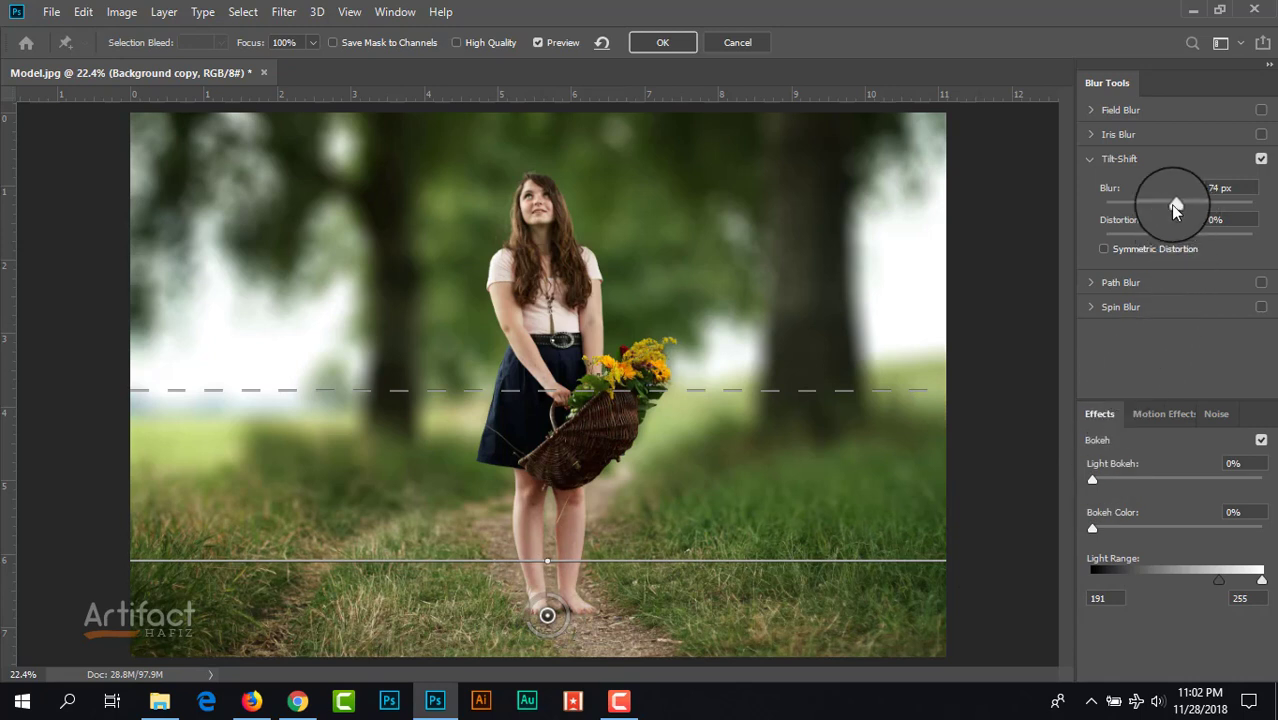
- Increase the Tilt-Shift blur strength slightly and apply the filter to the Background copy layer
drag(1175, 206, 1196, 210)
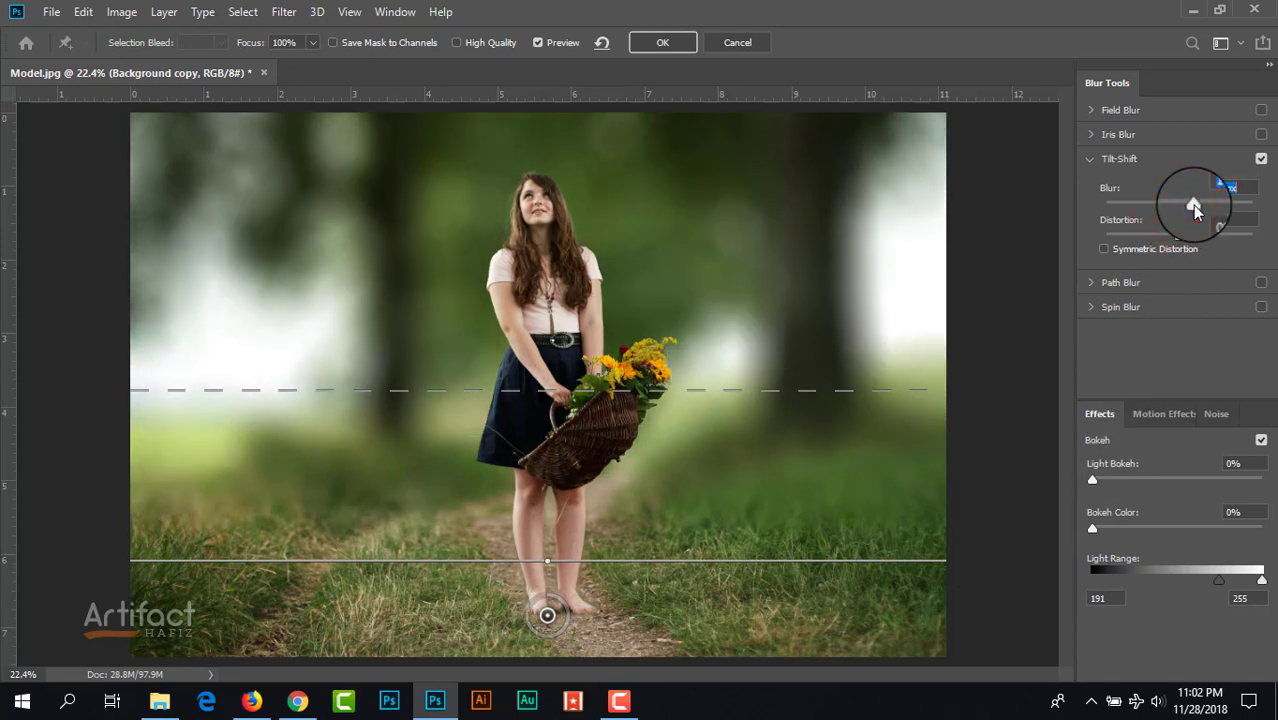
drag(1192, 205, 1183, 210)
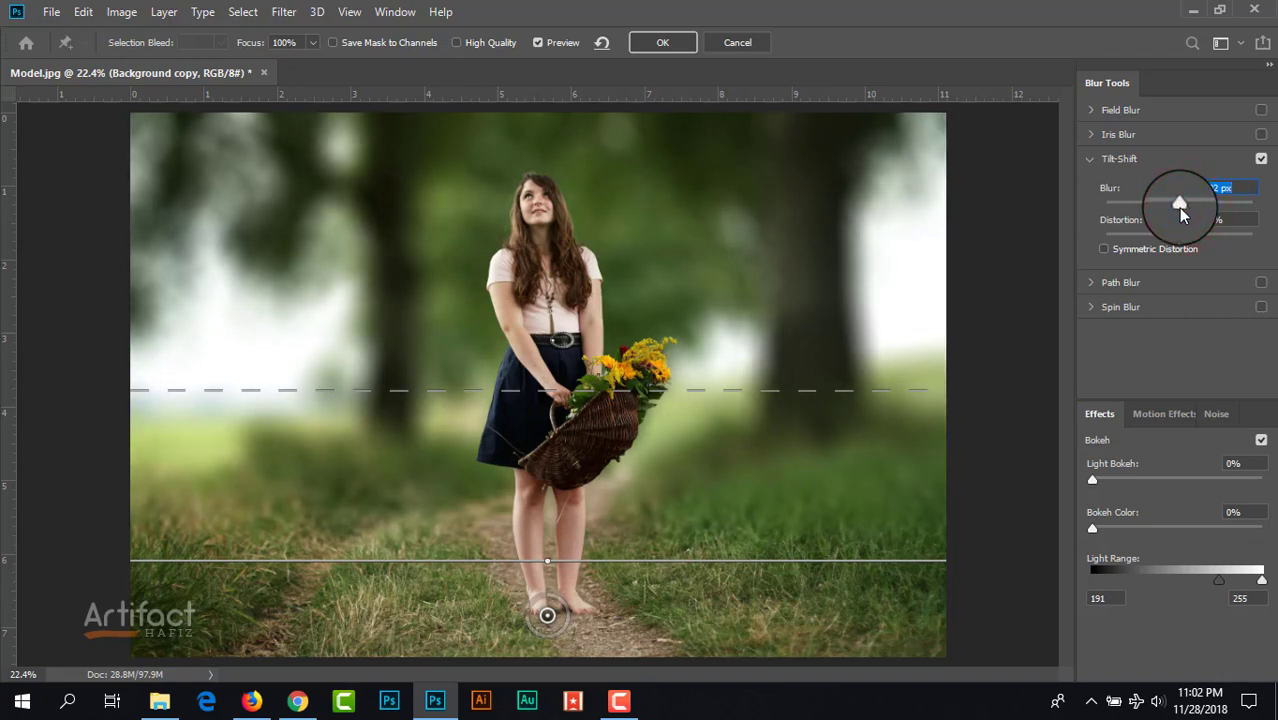
click(648, 45)
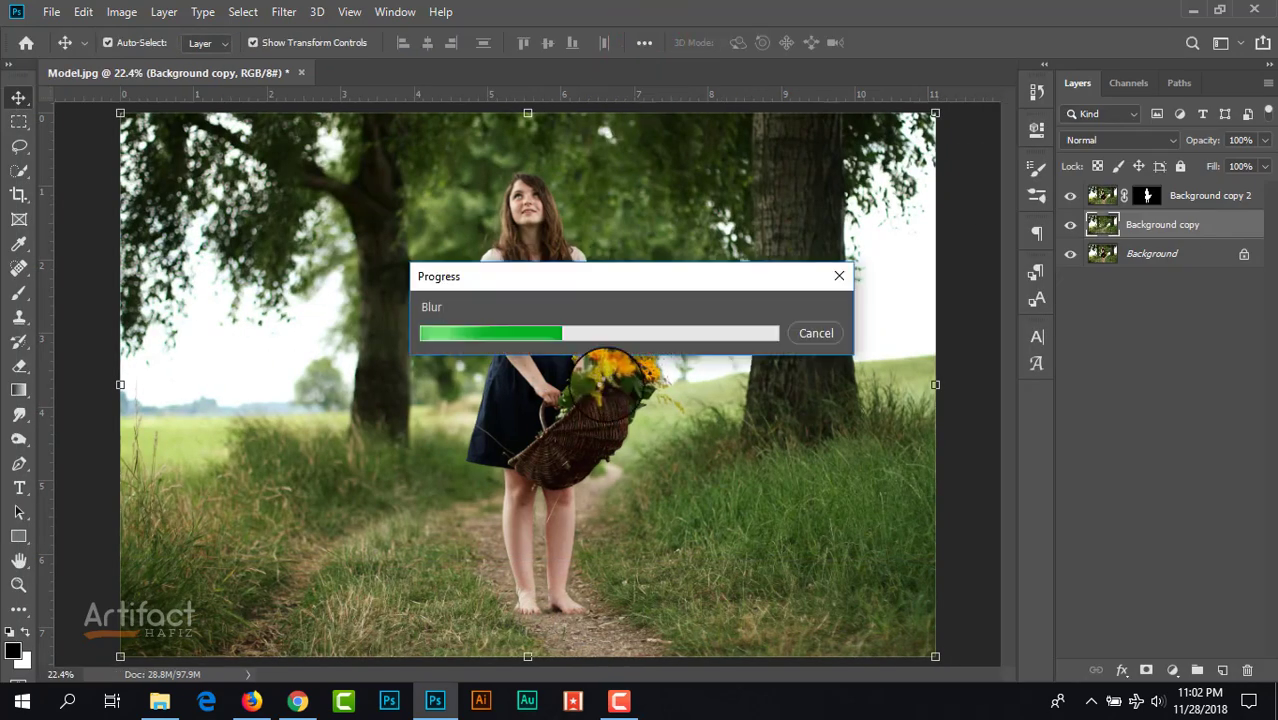
- Add a Brightness/Contrast adjustment clipped to the Background copy layer and set its brightness to 79
scroll(590, 372, up, 2)
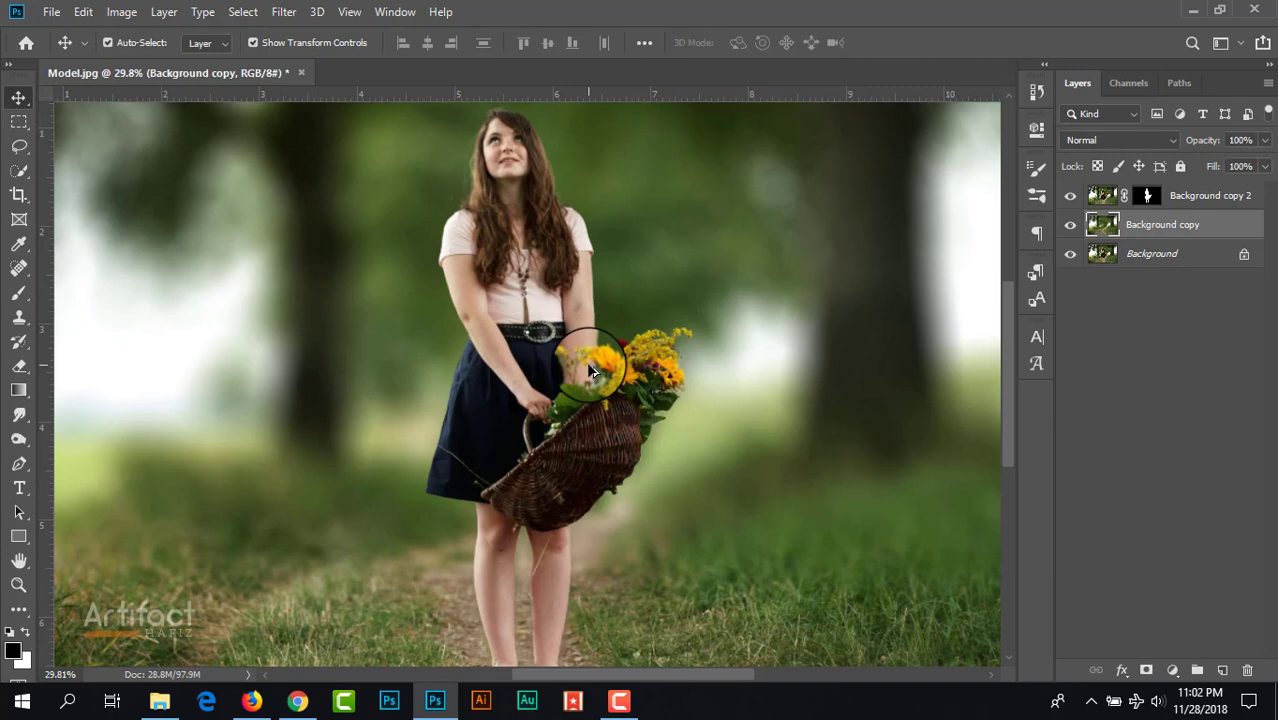
scroll(590, 372, down, 2)
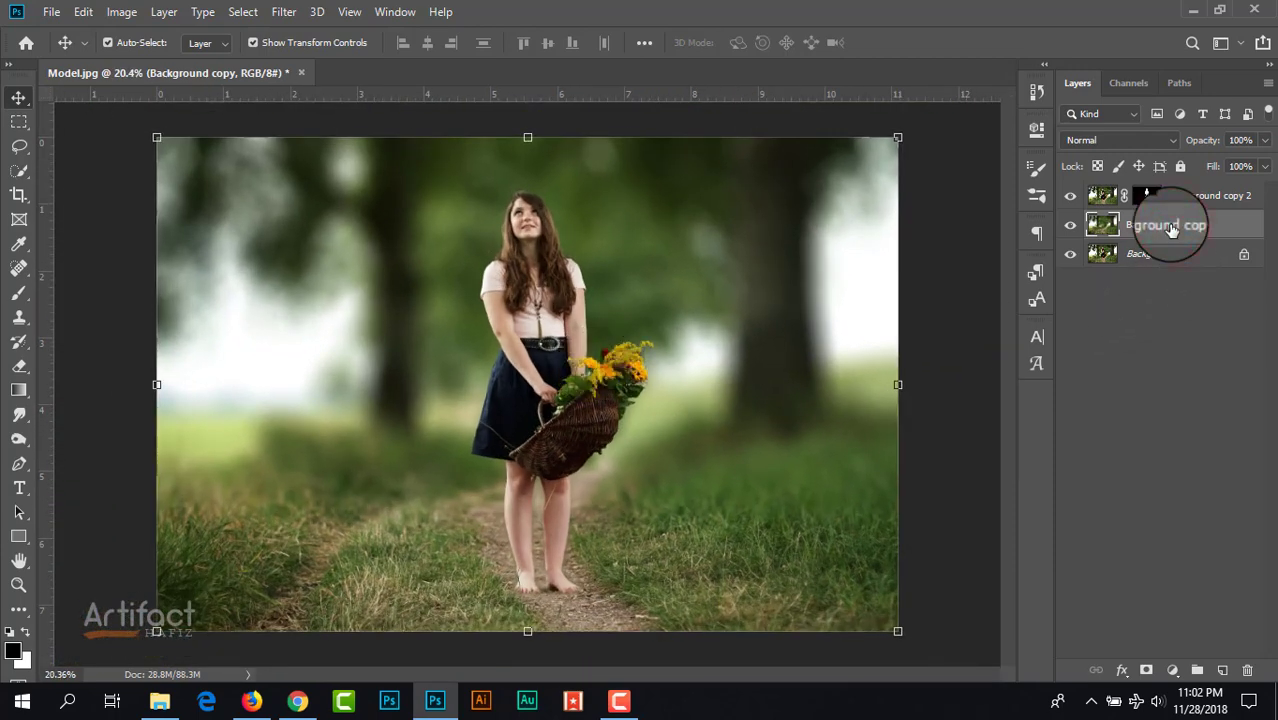
click(1173, 670)
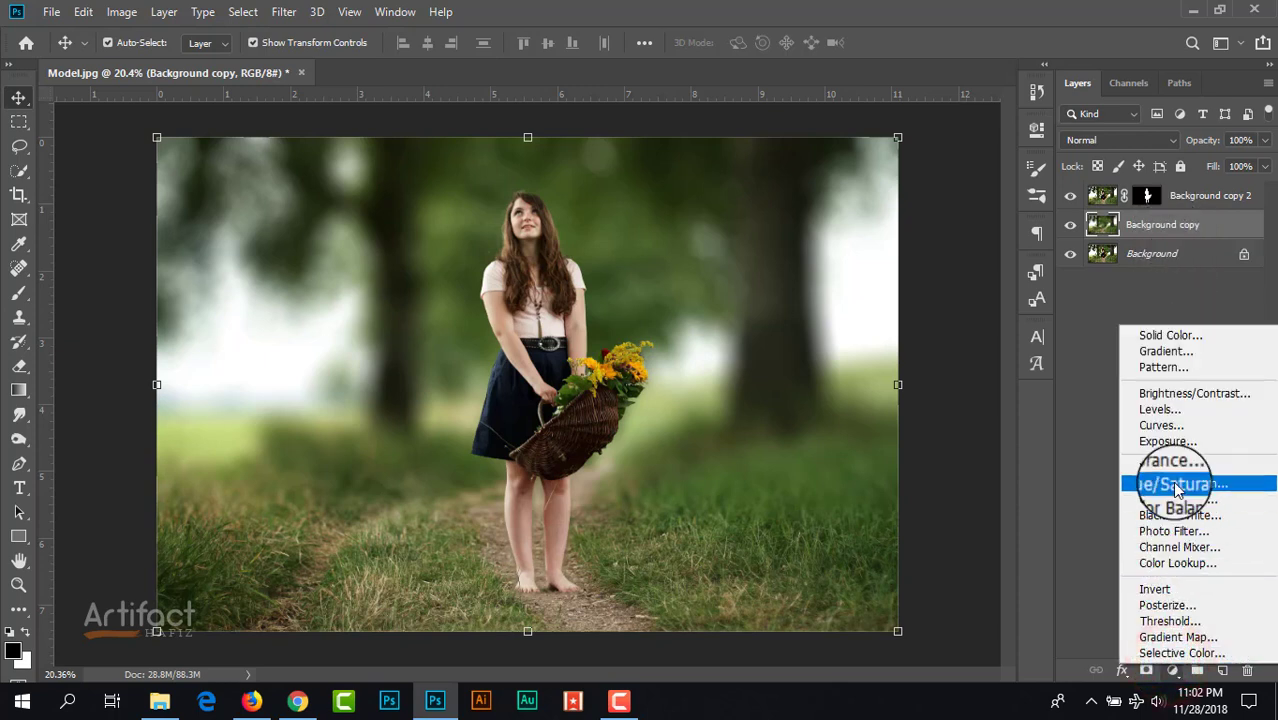
click(1165, 393)
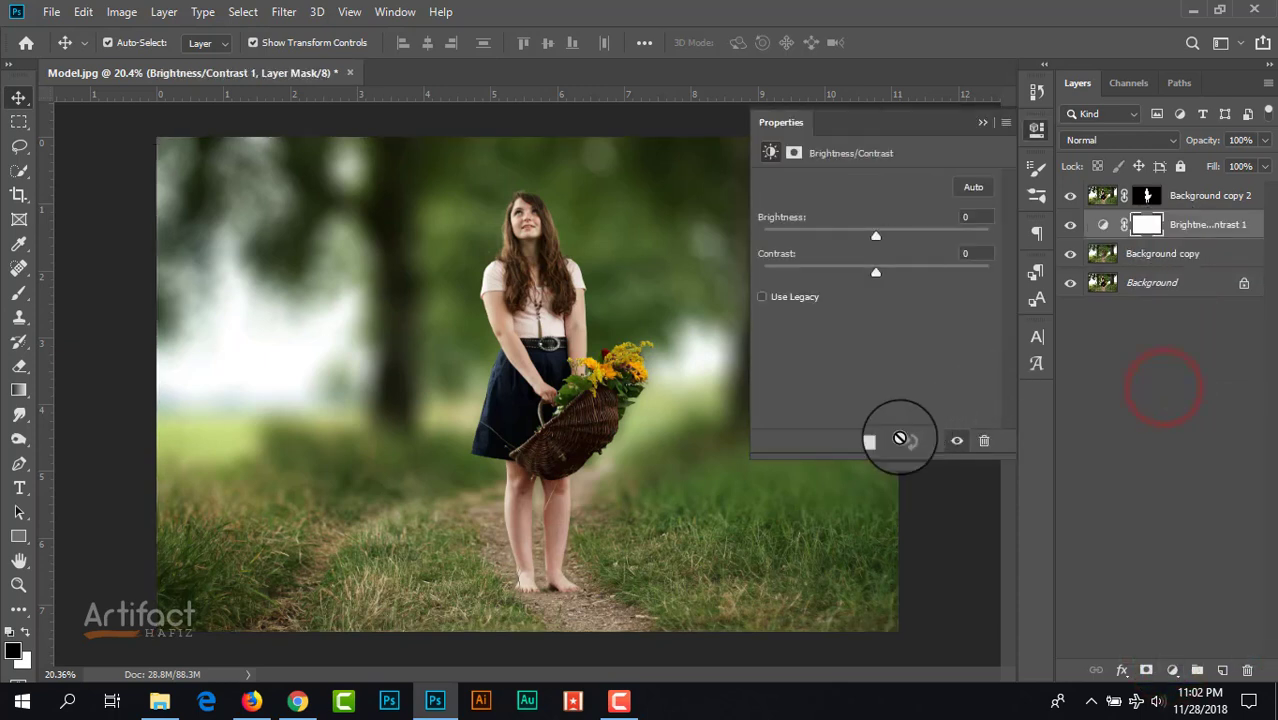
click(874, 445)
drag(888, 235, 933, 237)
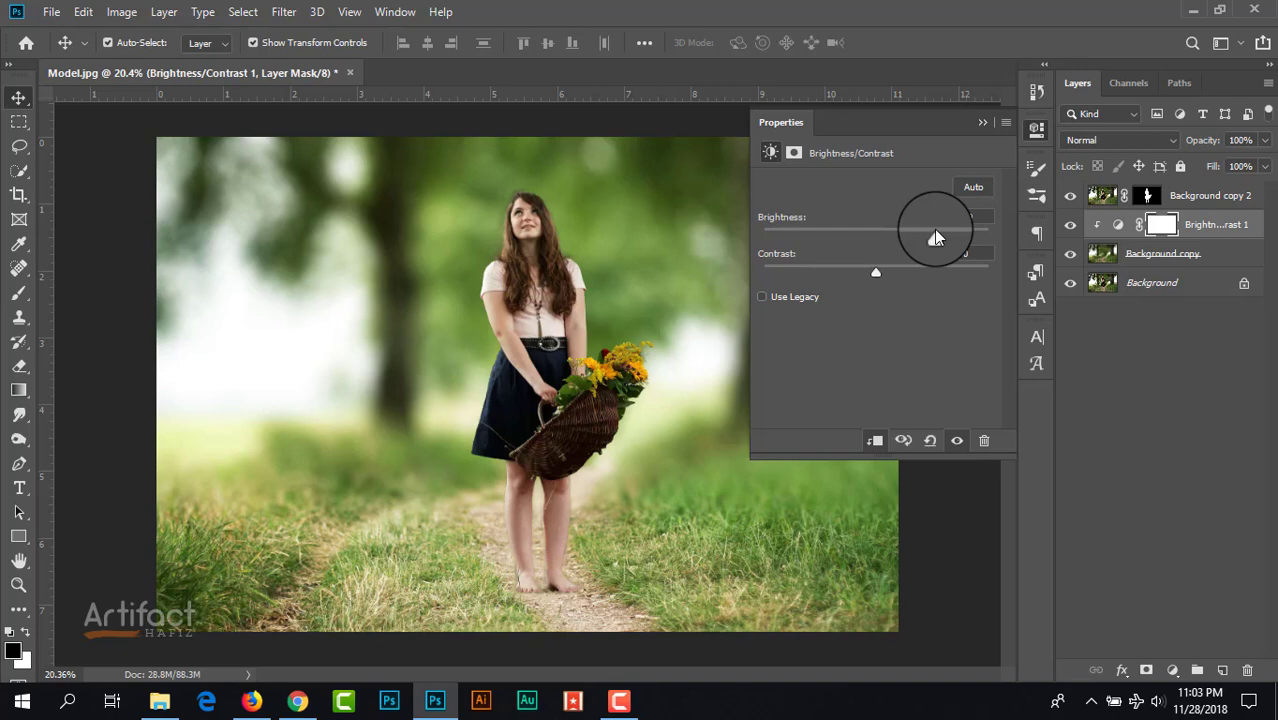
click(986, 124)
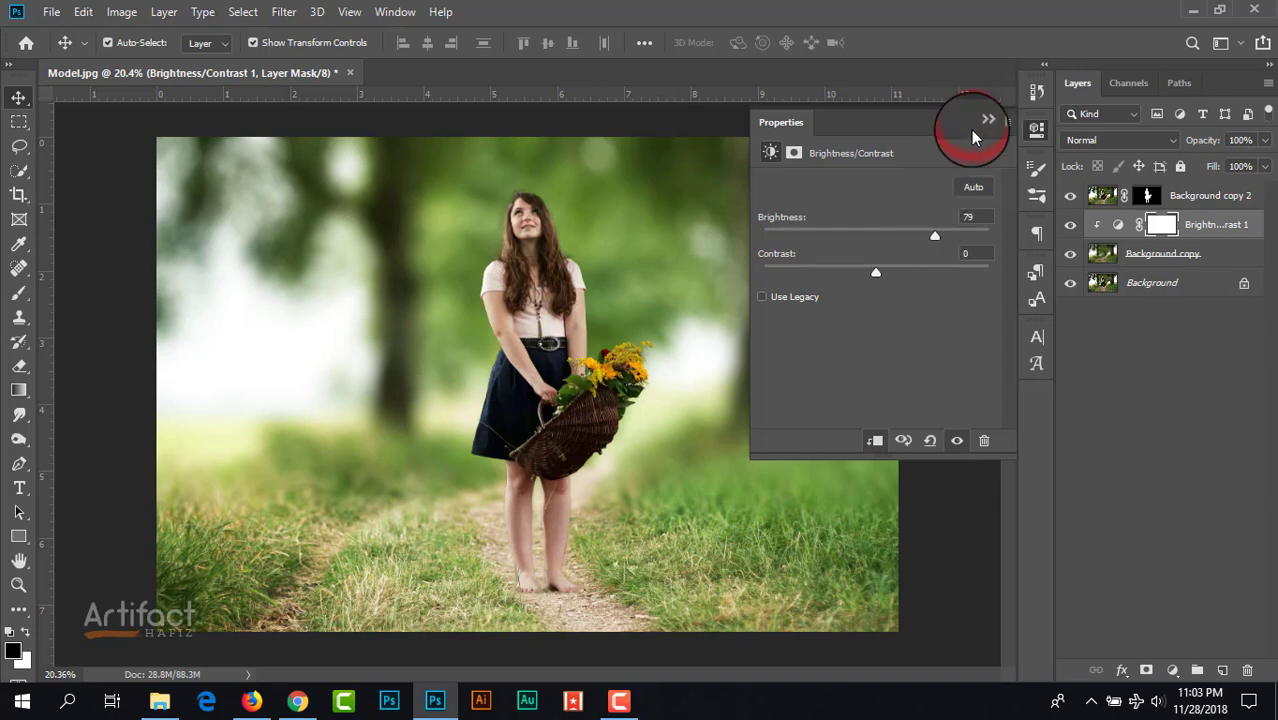
- Add a Gradient Map adjustment above the Background copy 2 layer using the Violet, Orange preset
scroll(640, 410, up, 2)
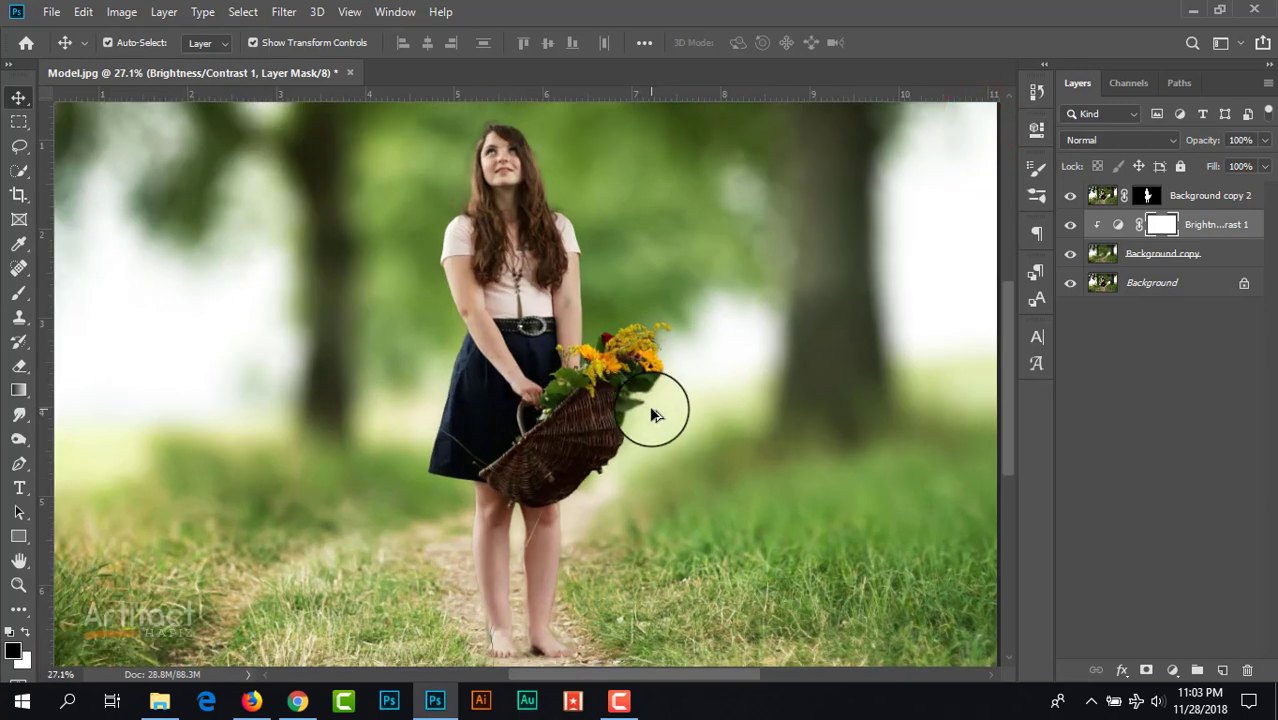
scroll(652, 414, down, 1)
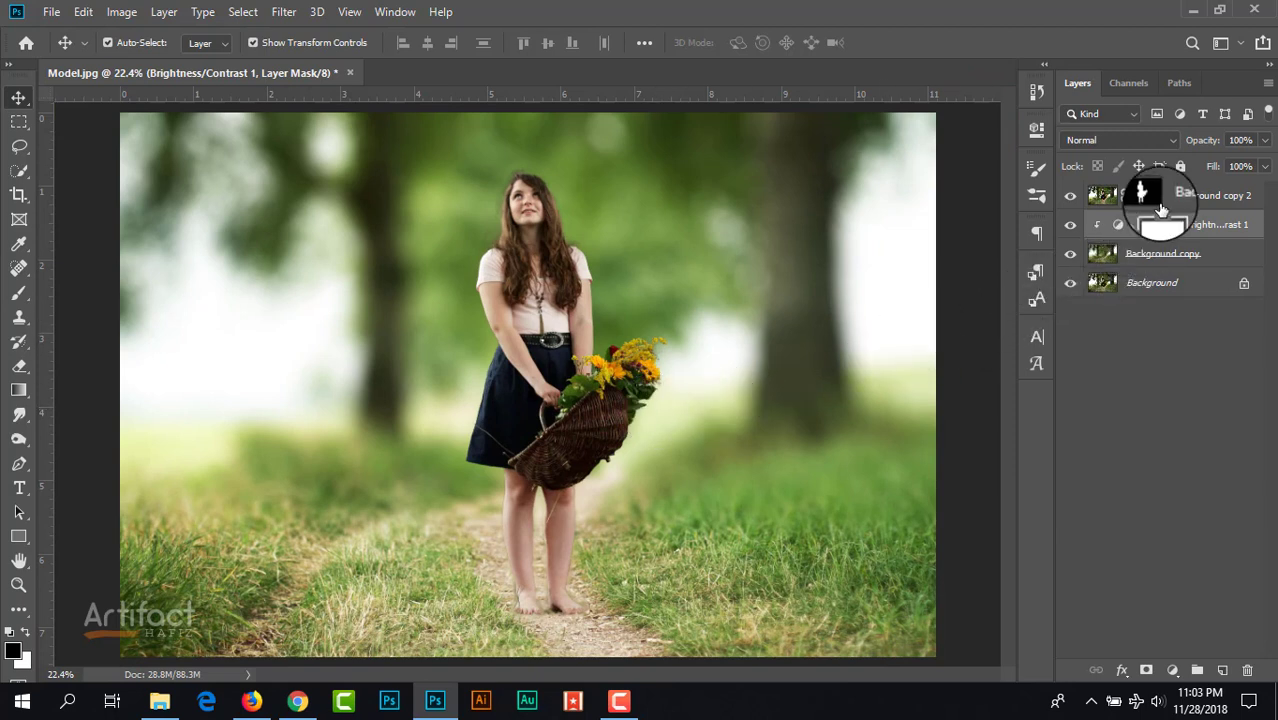
click(1200, 196)
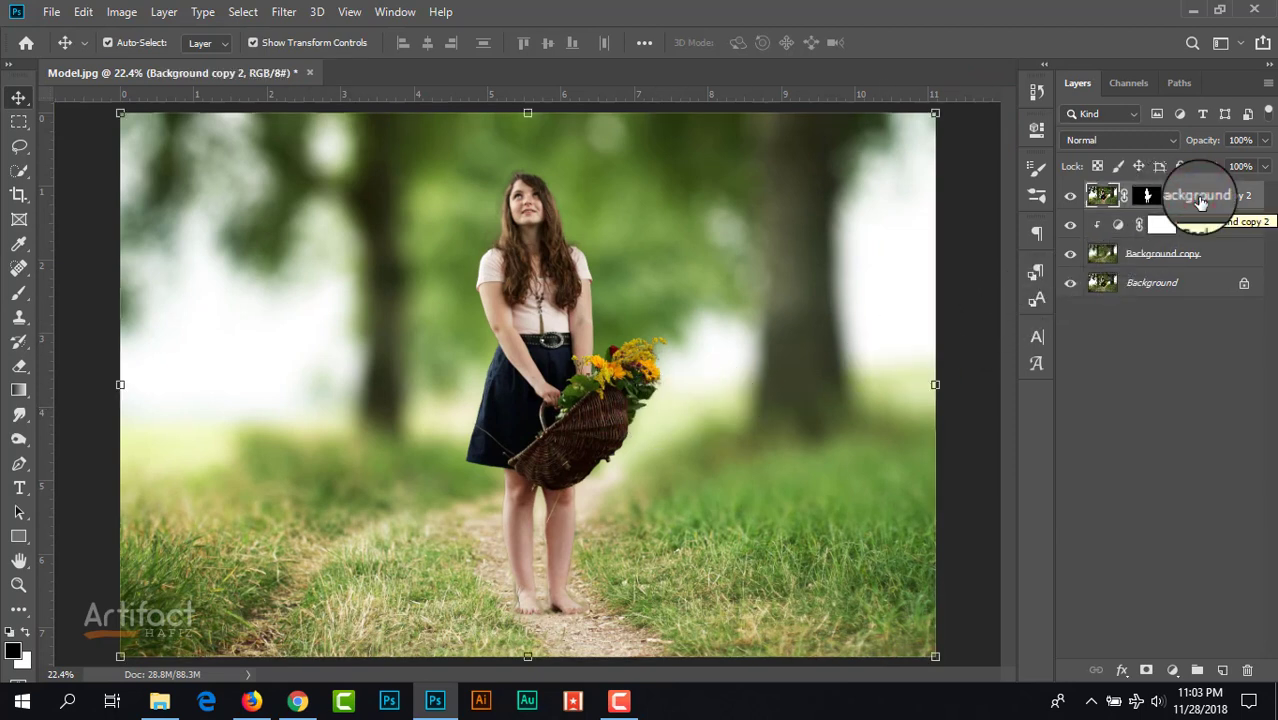
click(1172, 670)
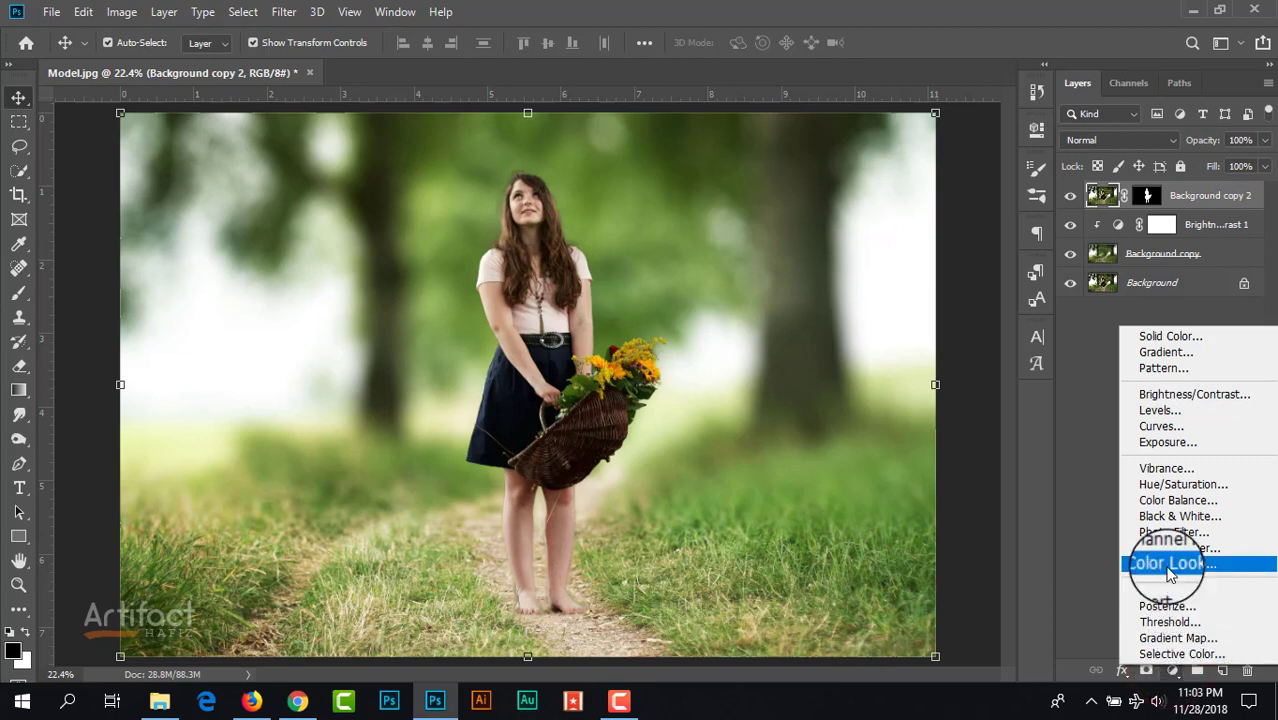
click(1176, 637)
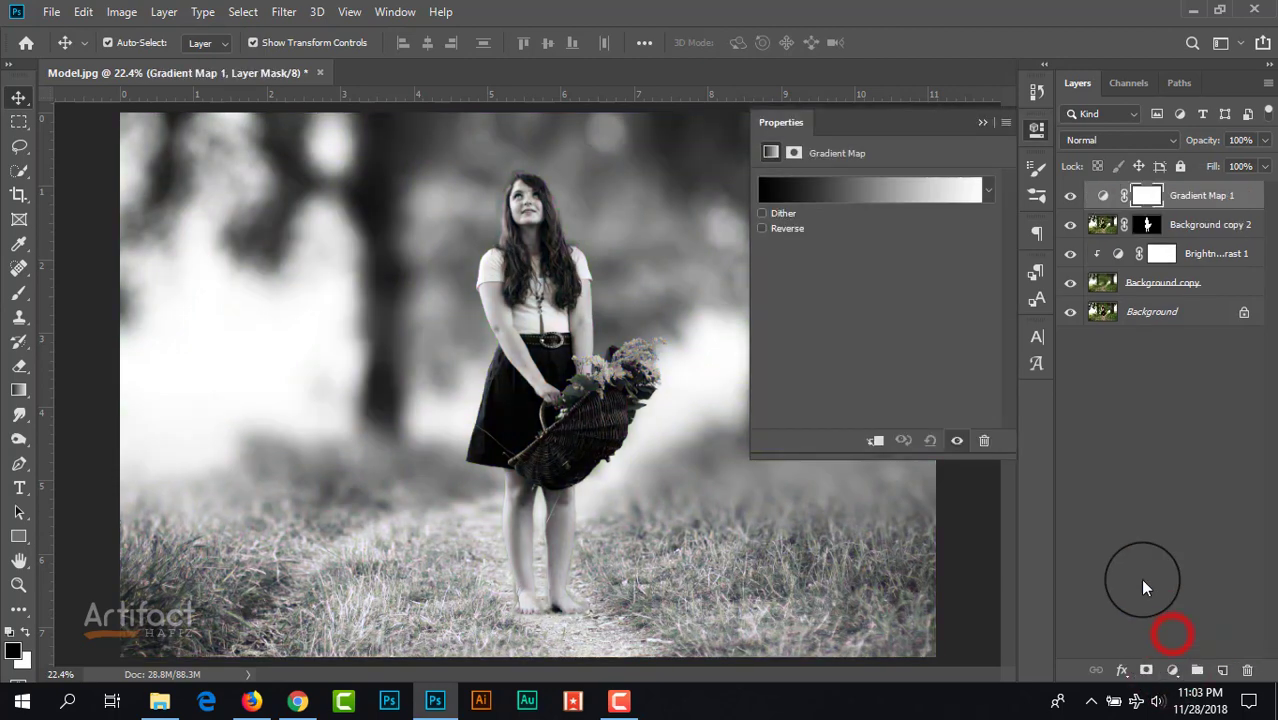
click(882, 204)
click(913, 203)
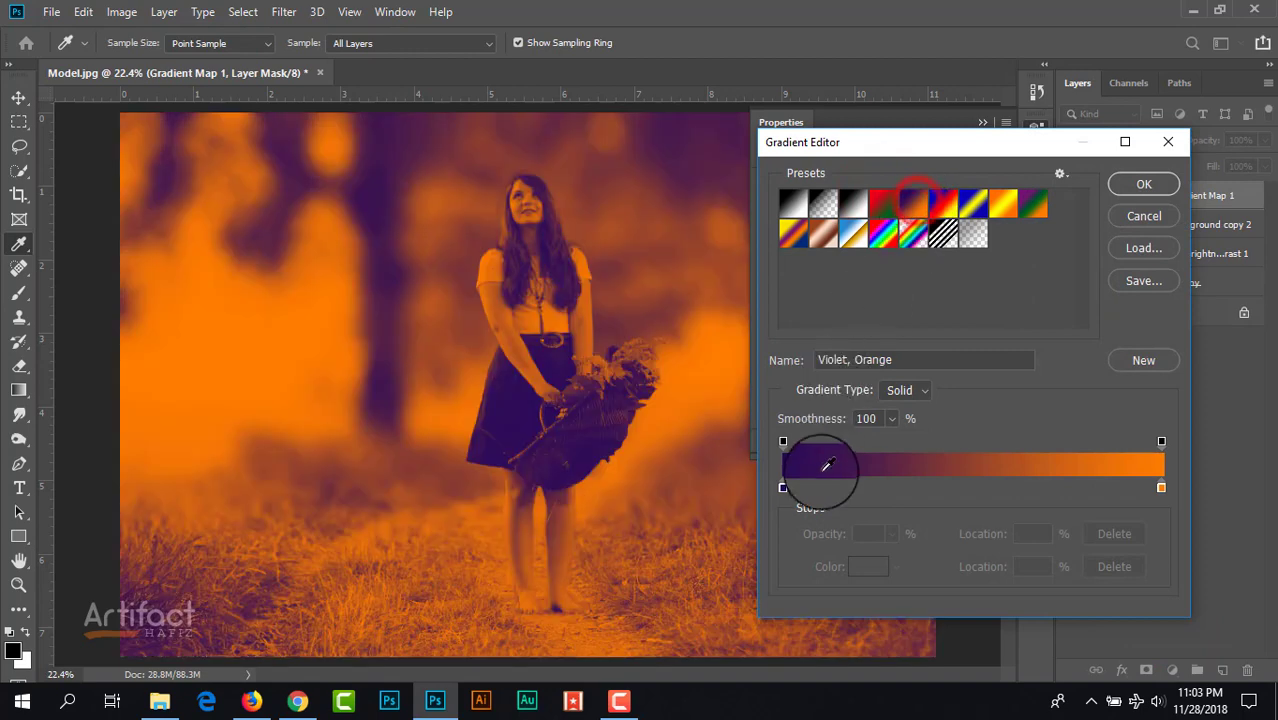
- Change the gradient's violet color stop to dark green 0a5911 and accept the edited gradient
click(783, 487)
click(869, 567)
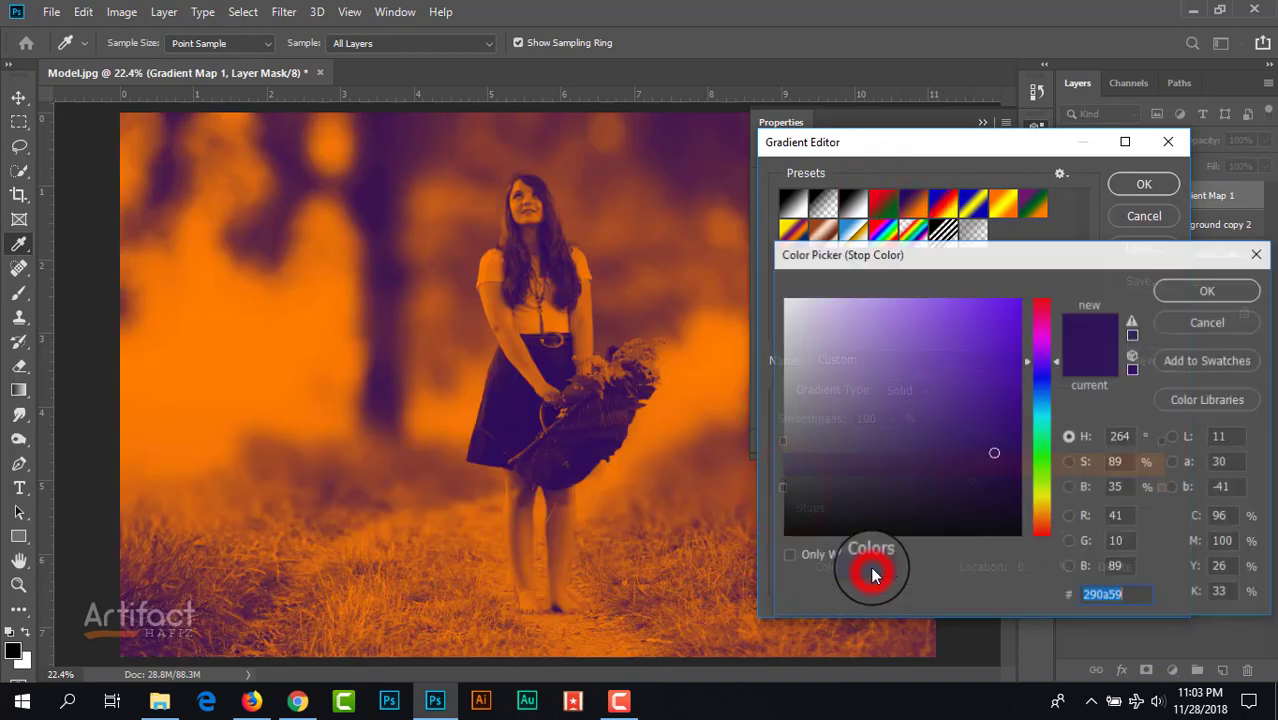
mouse_move(1040, 452)
mouse_down()
mouse_move(1043, 424)
mouse_move(1046, 460)
mouse_up()
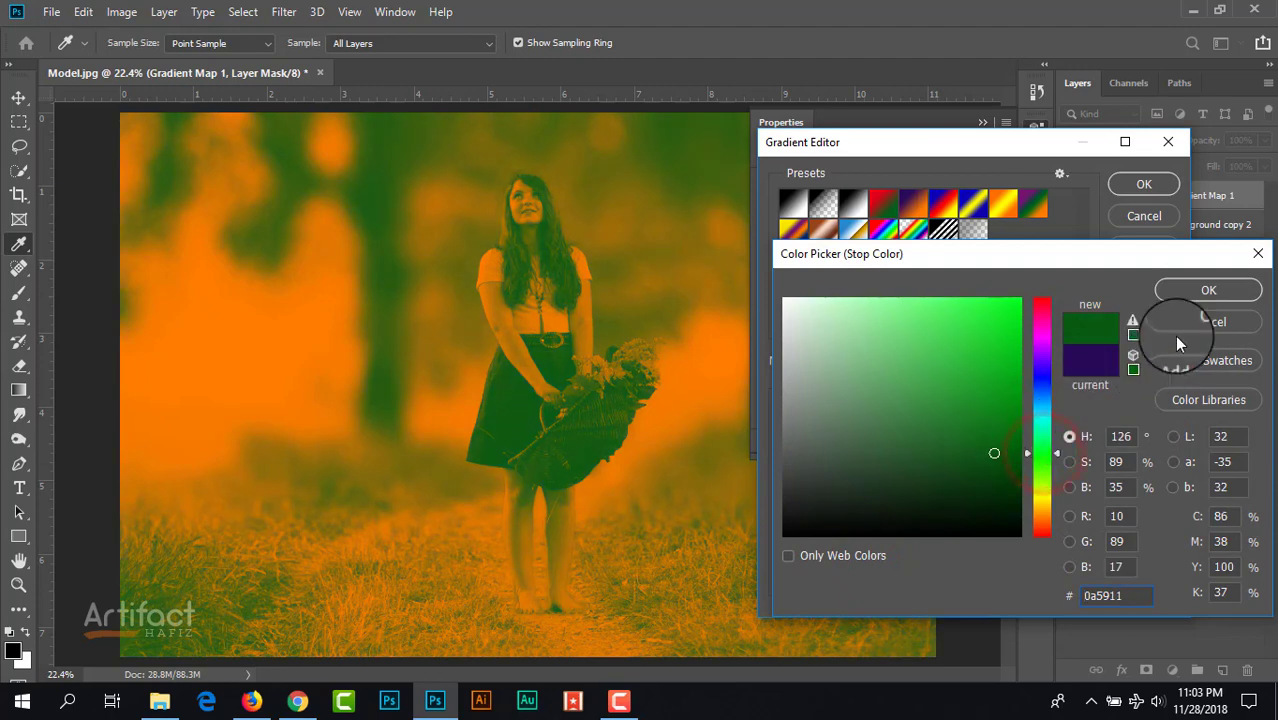
click(1182, 286)
click(1132, 189)
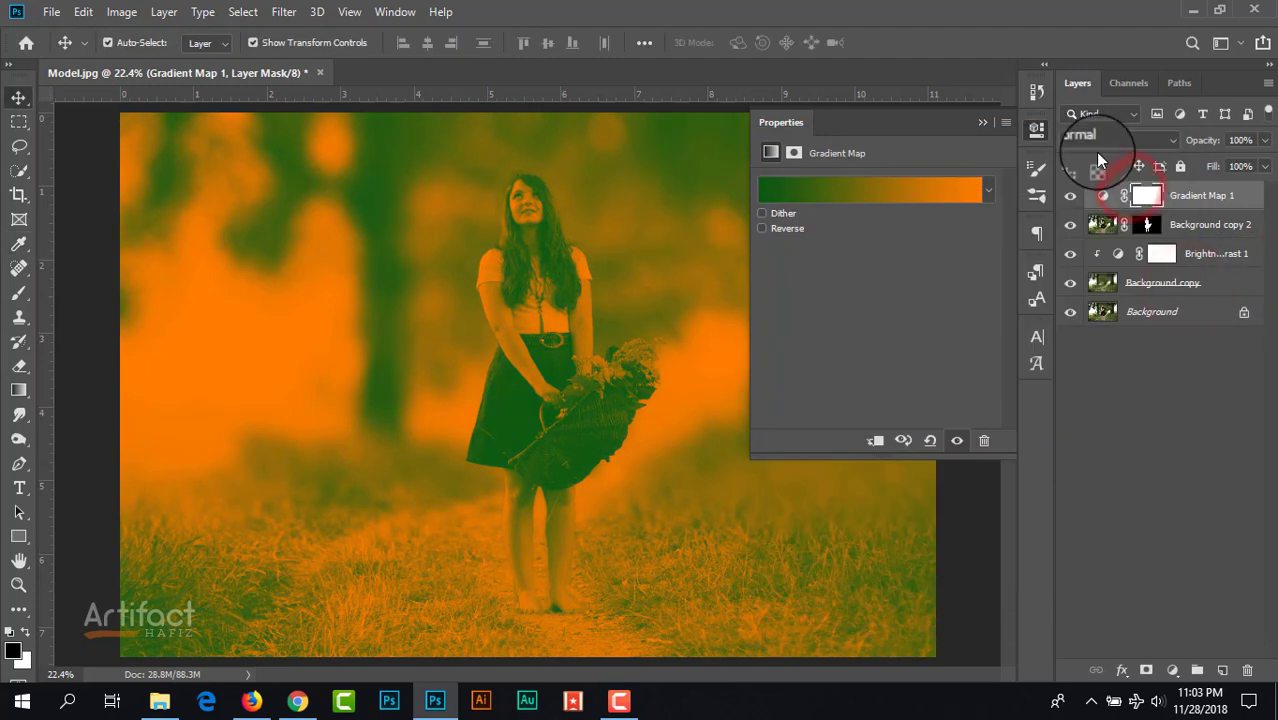
- Set the Gradient Map layer to Soft Light blending and lower its opacity to 23%
click(1100, 140)
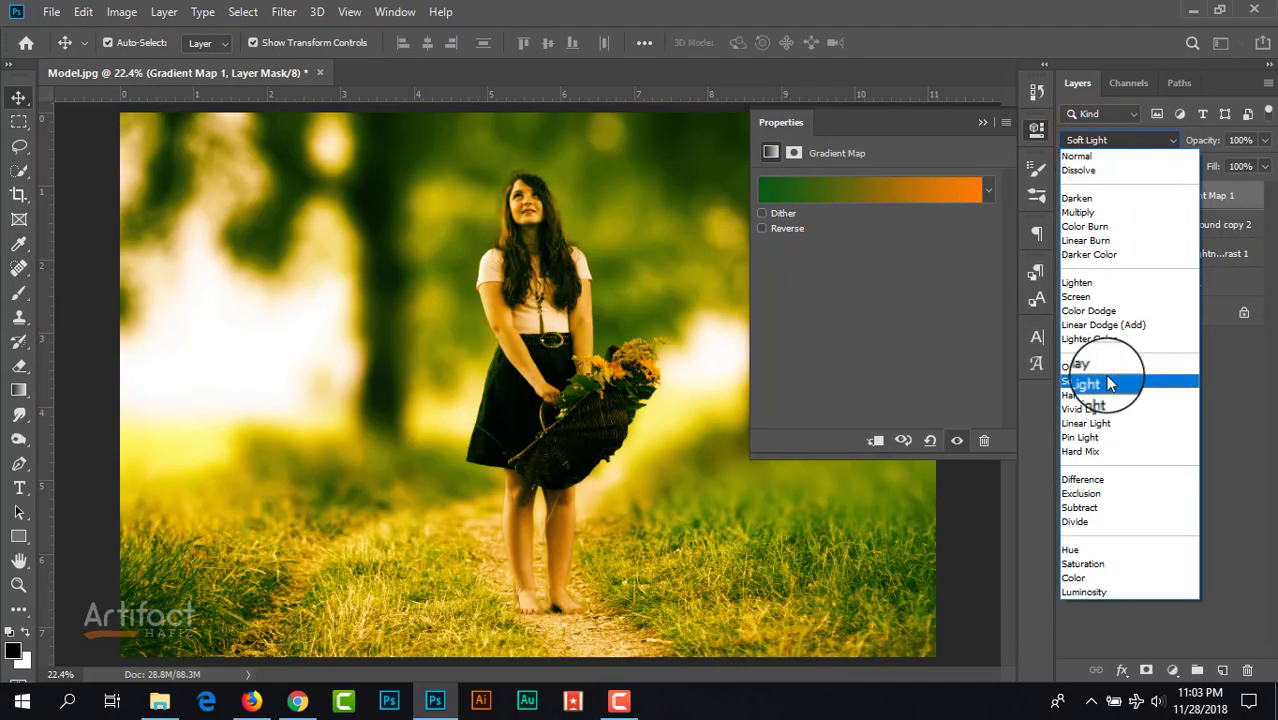
click(1108, 383)
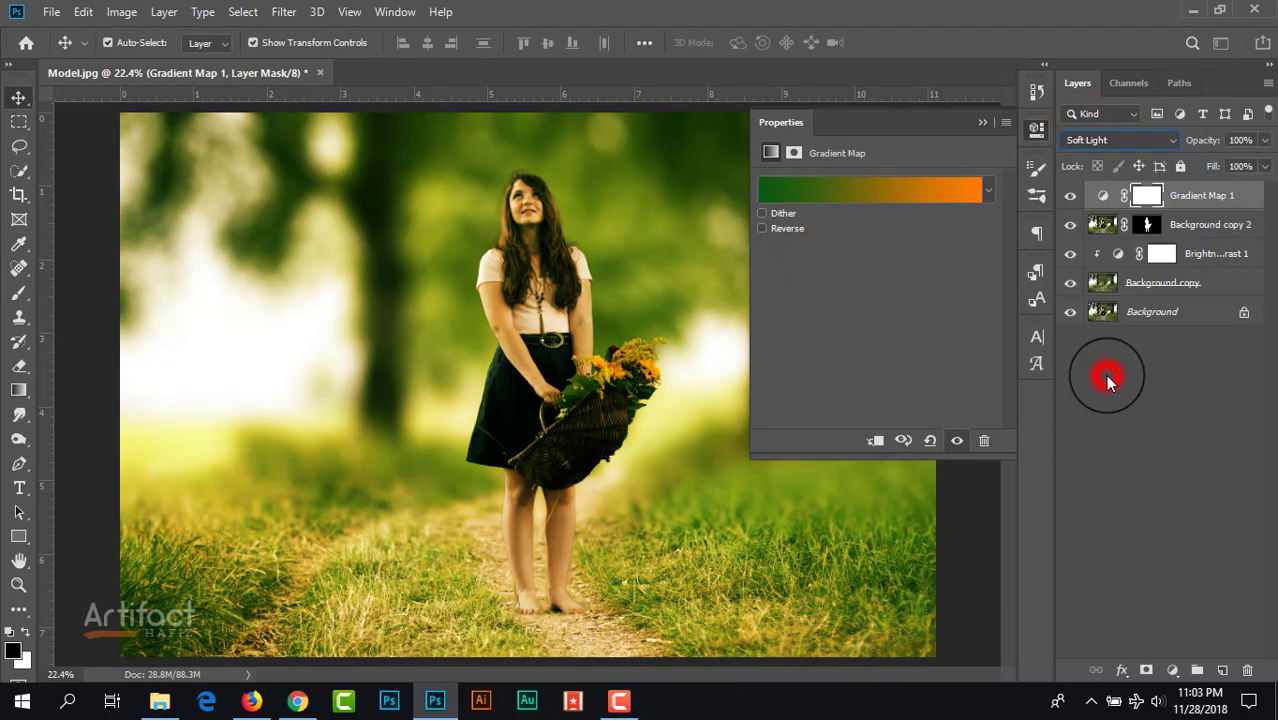
click(983, 123)
click(1200, 194)
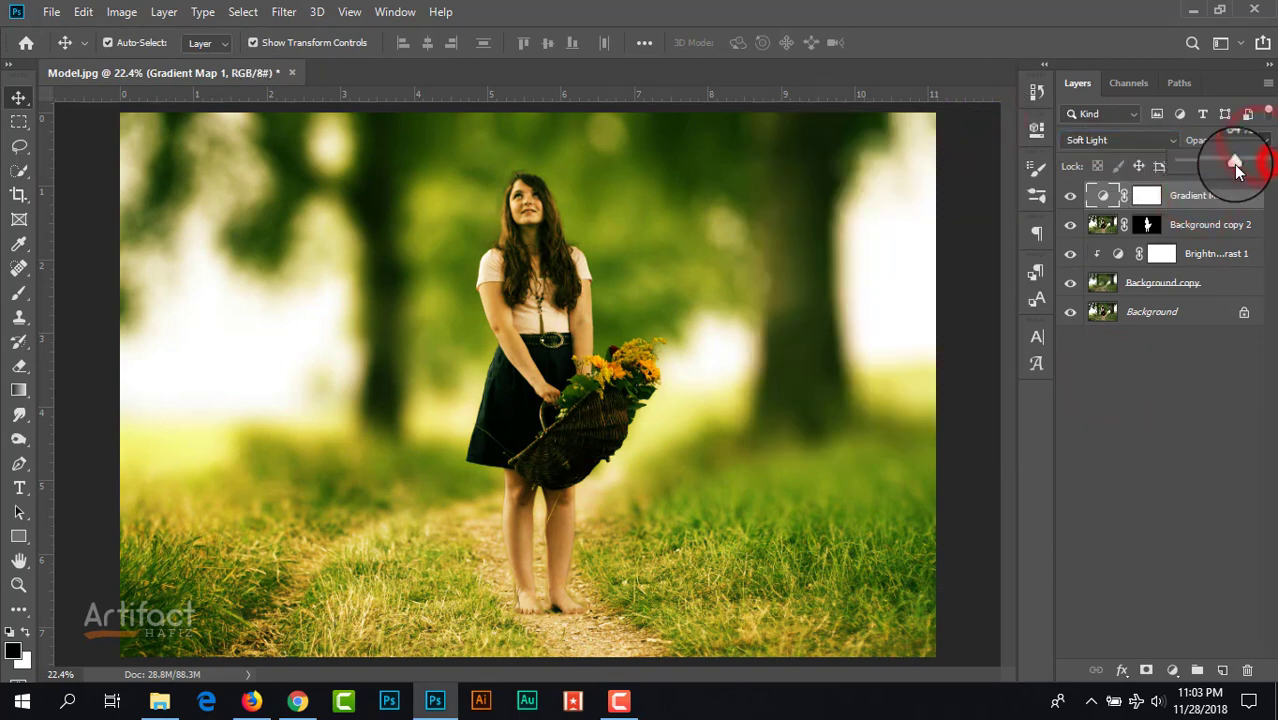
mouse_move(1216, 178)
mouse_down()
mouse_move(1190, 186)
mouse_move(1198, 195)
mouse_up()
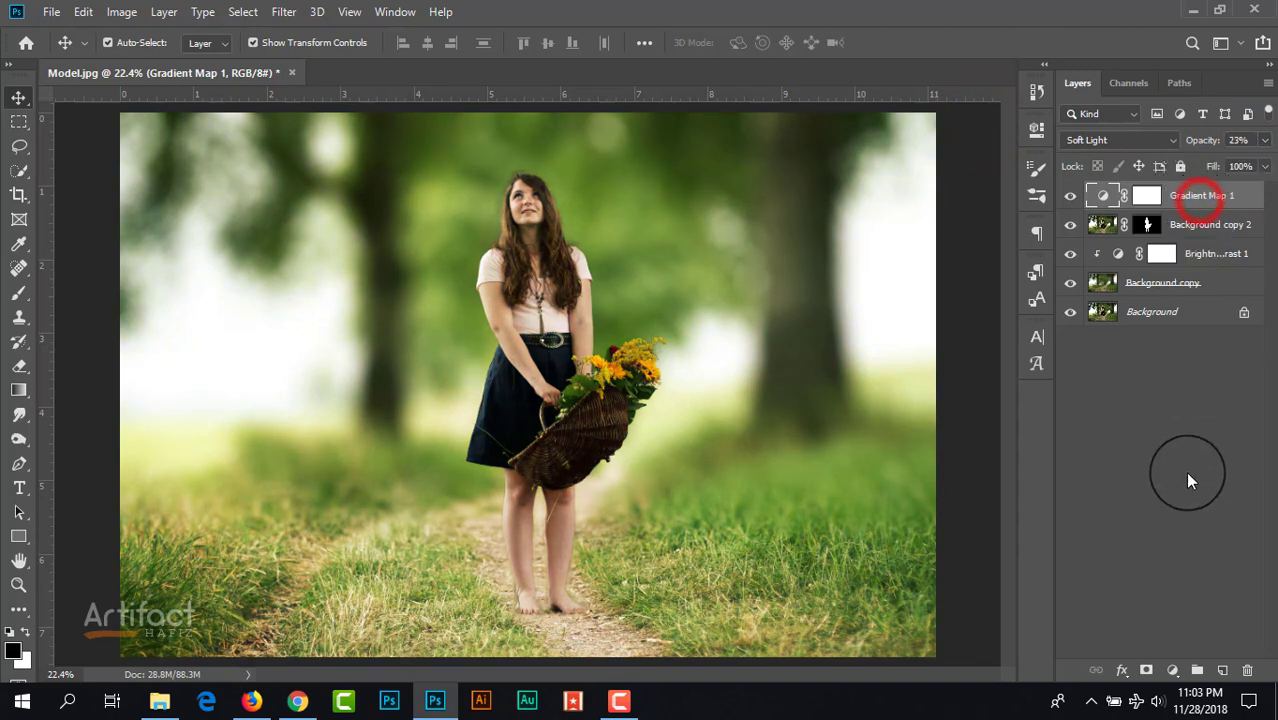
- Add a Color Lookup adjustment above the Gradient Map using the FuturisticBleak.3DL 3DLUT file
click(1172, 670)
click(1162, 566)
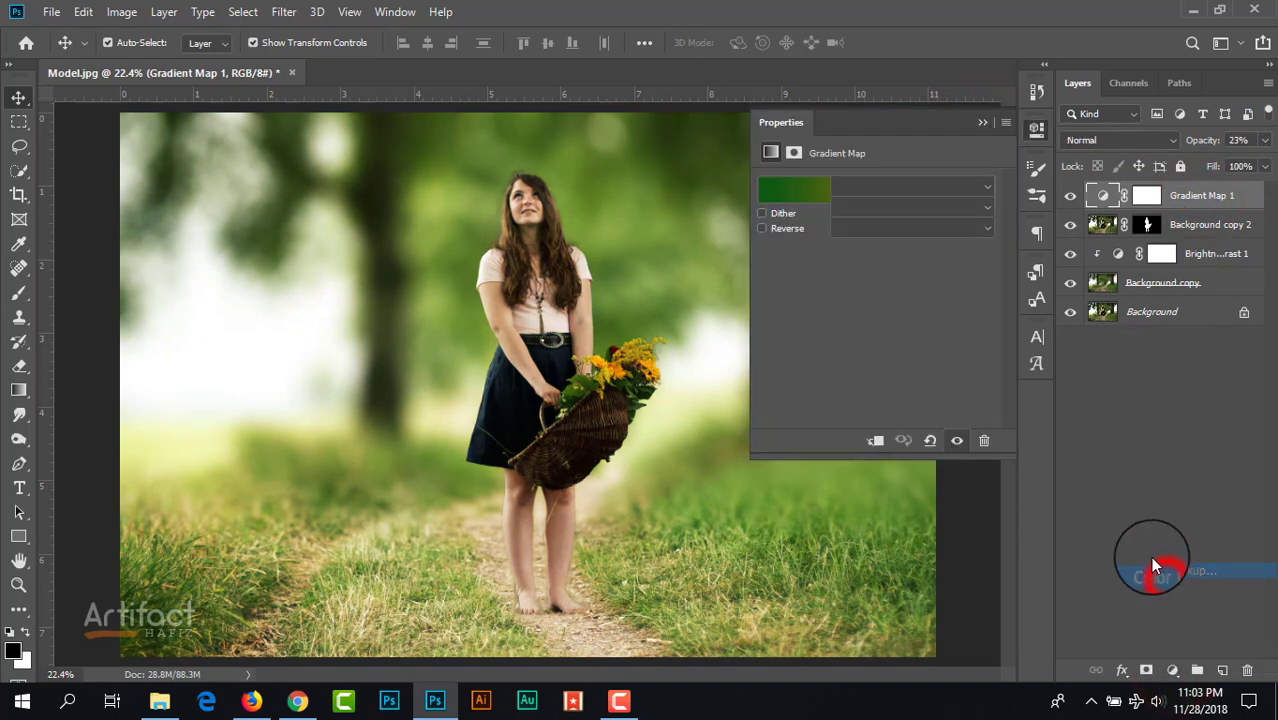
click(875, 186)
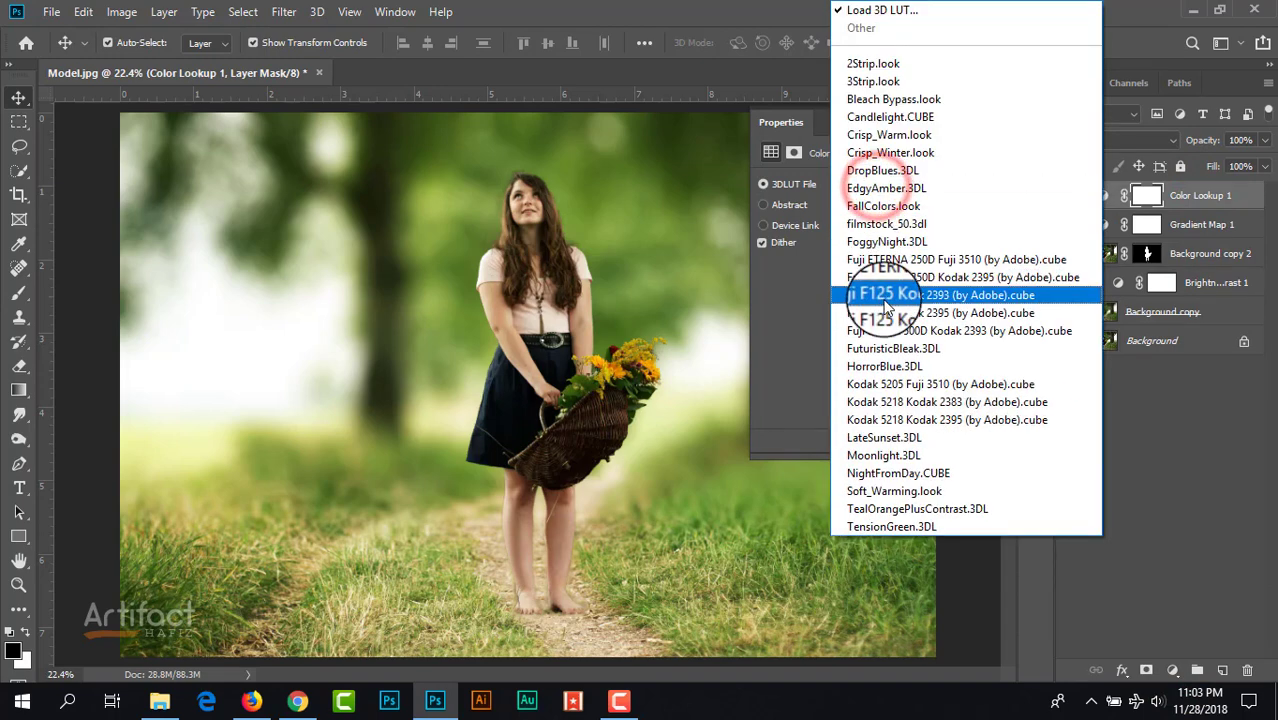
click(892, 350)
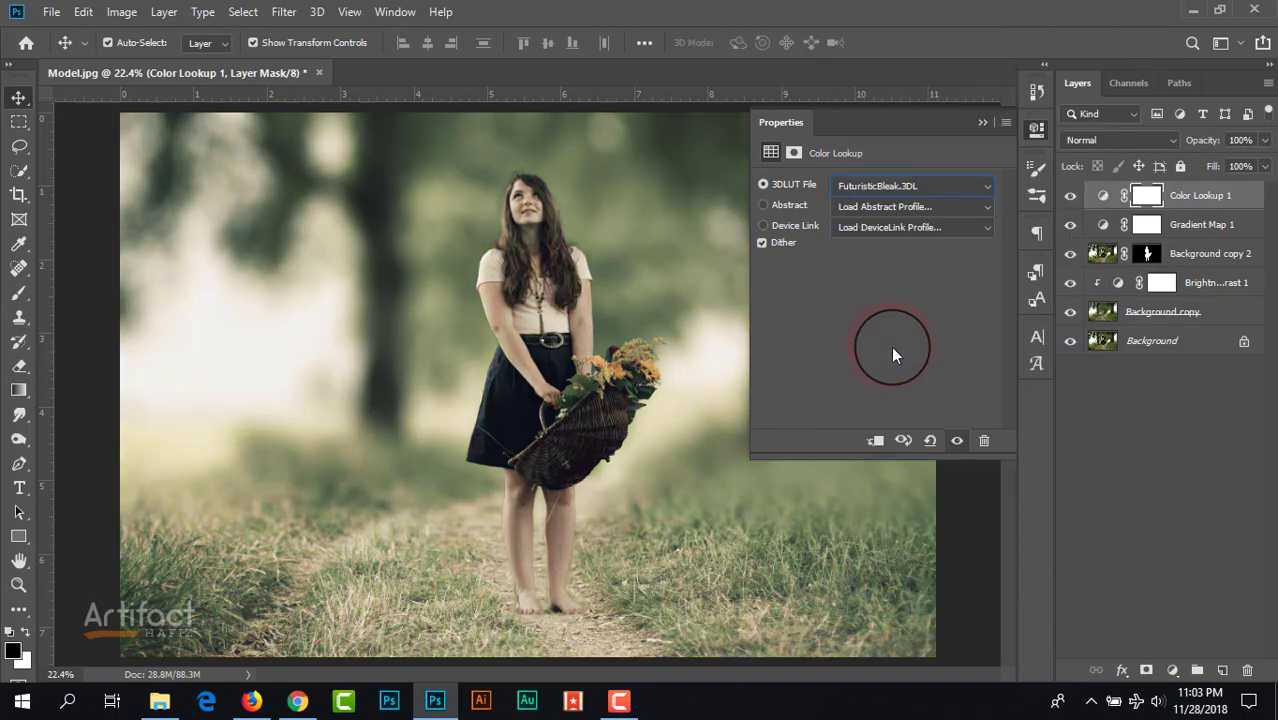
click(978, 126)
- Lower the opacity of the Color Lookup 1 layer to 22%
click(1172, 195)
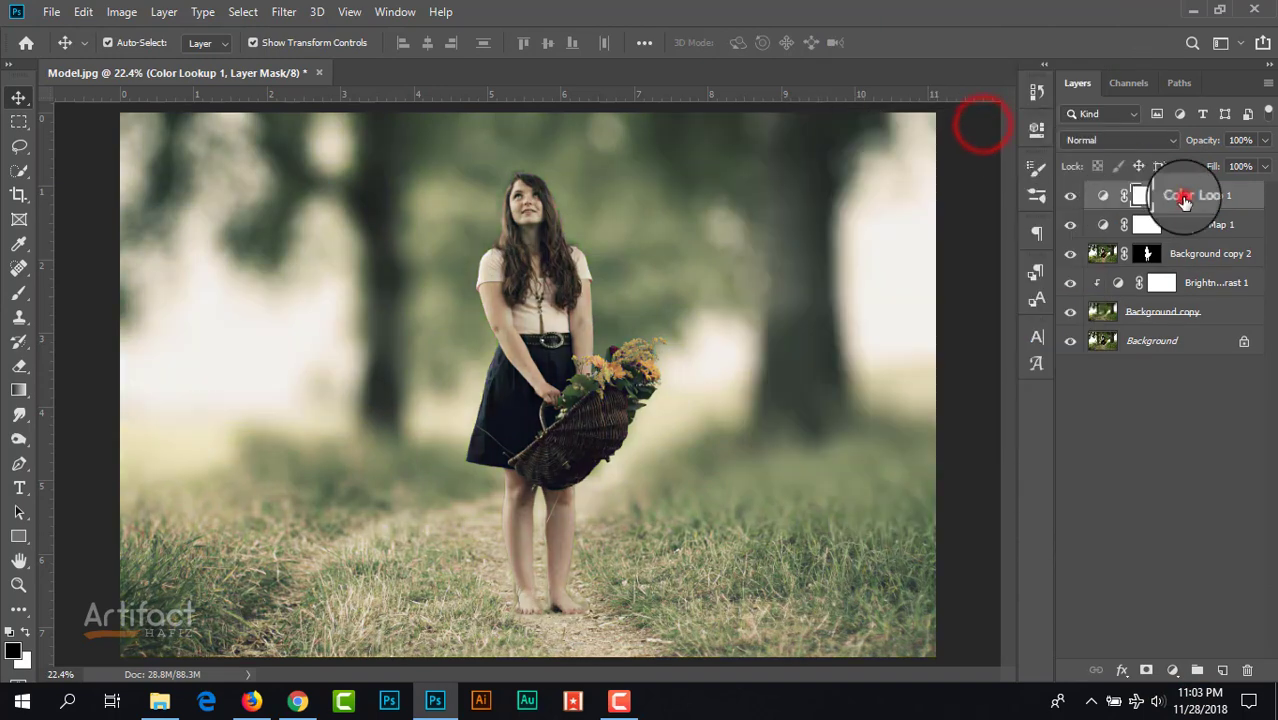
click(1263, 141)
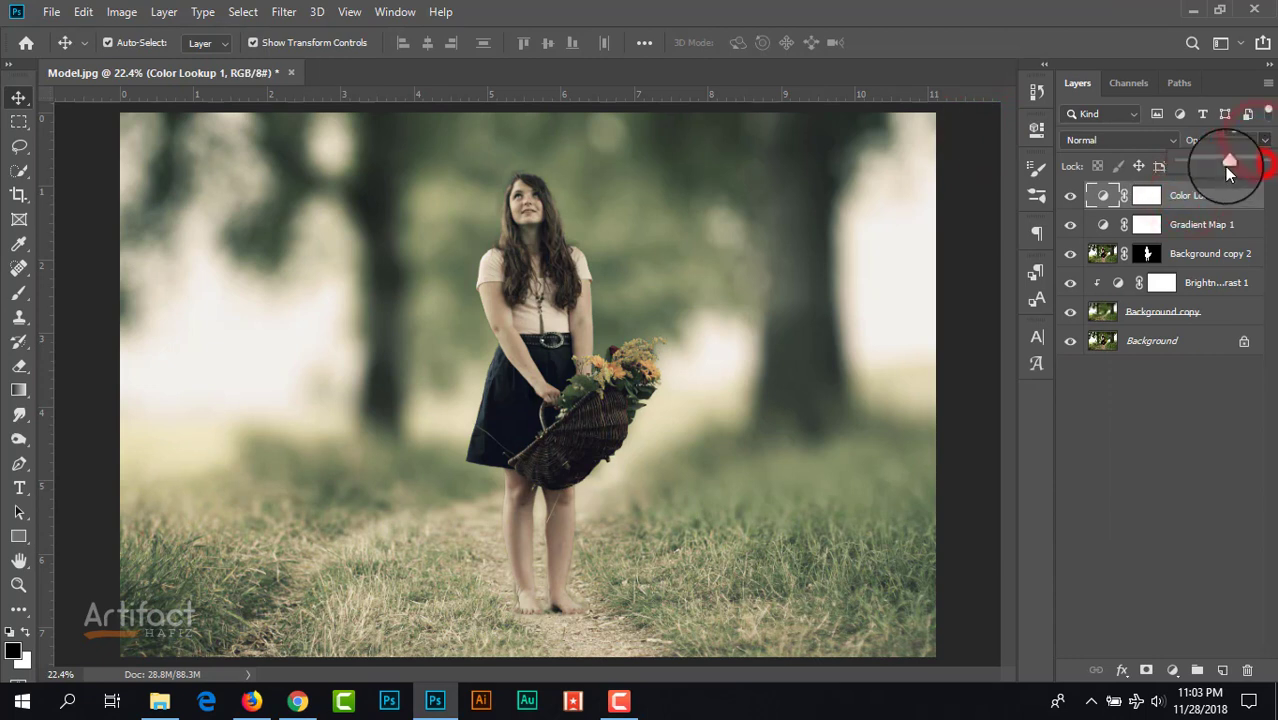
drag(1225, 166, 1195, 170)
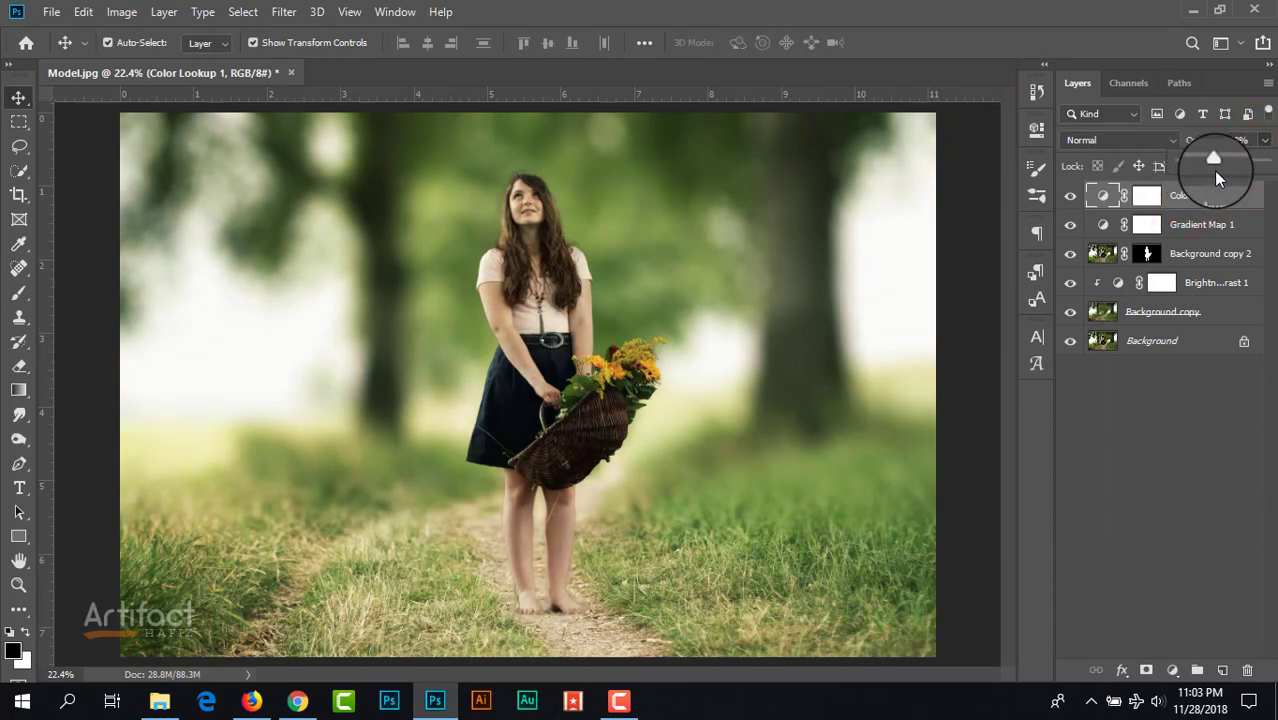
mouse_move(1212, 164)
mouse_down()
mouse_move(1196, 168)
mouse_move(1201, 186)
mouse_up()
click(1203, 192)
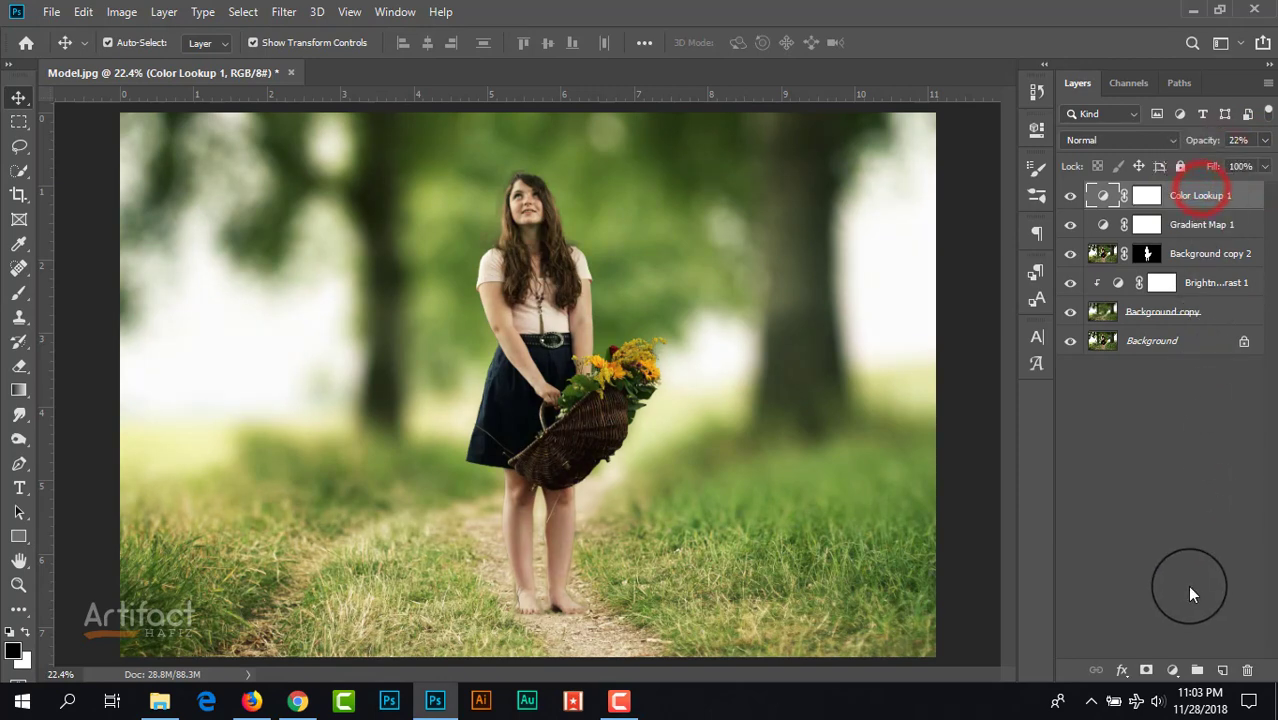
- Add a second Color Lookup adjustment on top using the Soft_Warming.look 3DLUT file
click(1173, 671)
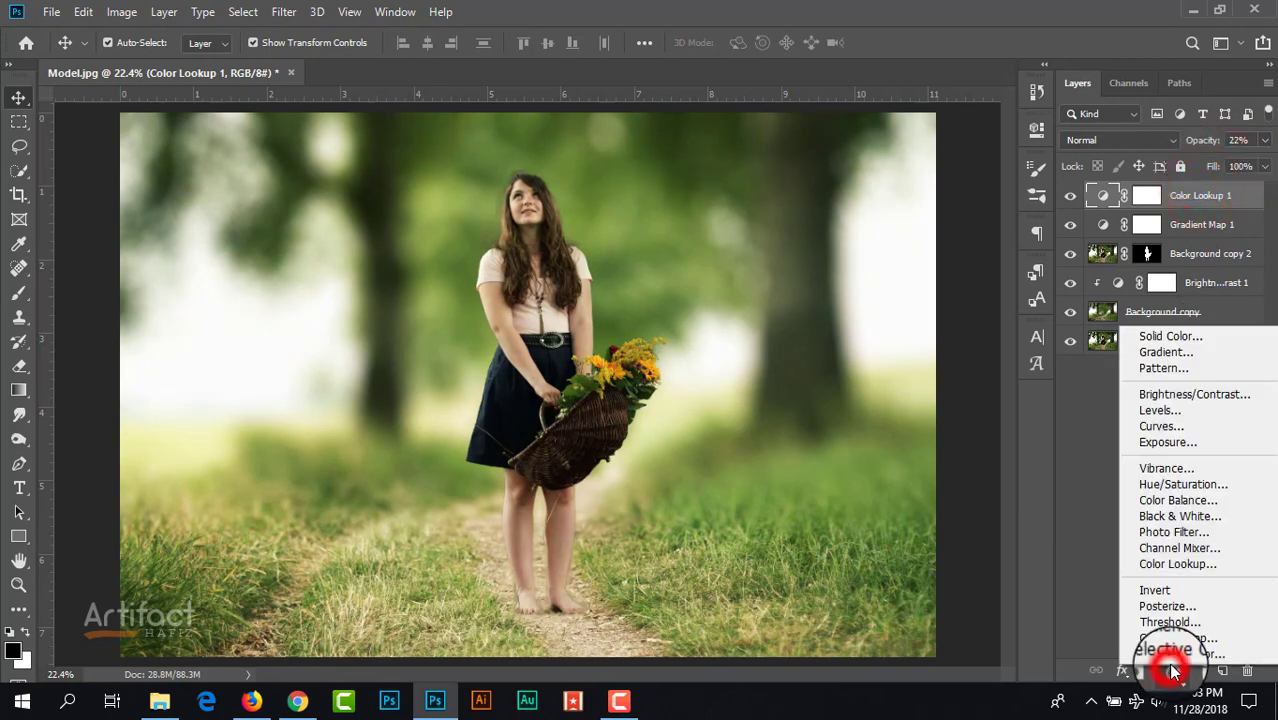
click(1173, 566)
click(919, 194)
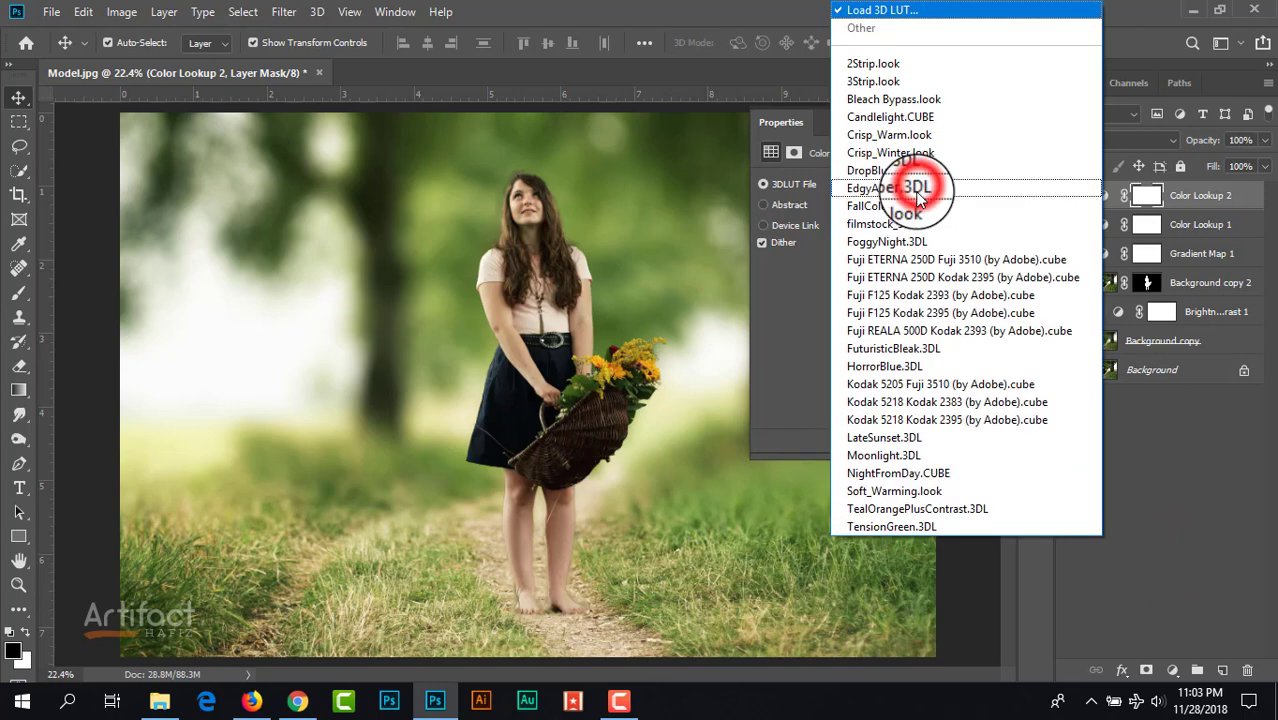
click(905, 491)
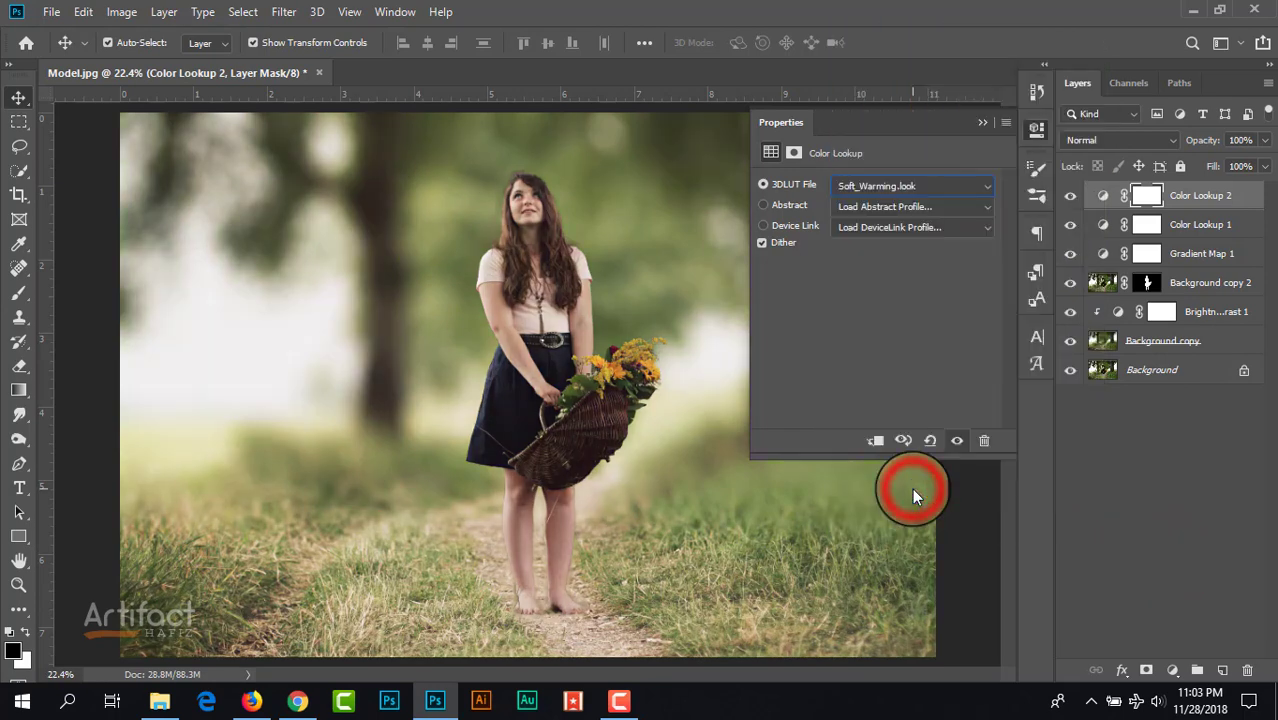
- Lower the opacity of the Color Lookup 2 layer to 62%
click(982, 124)
click(1103, 195)
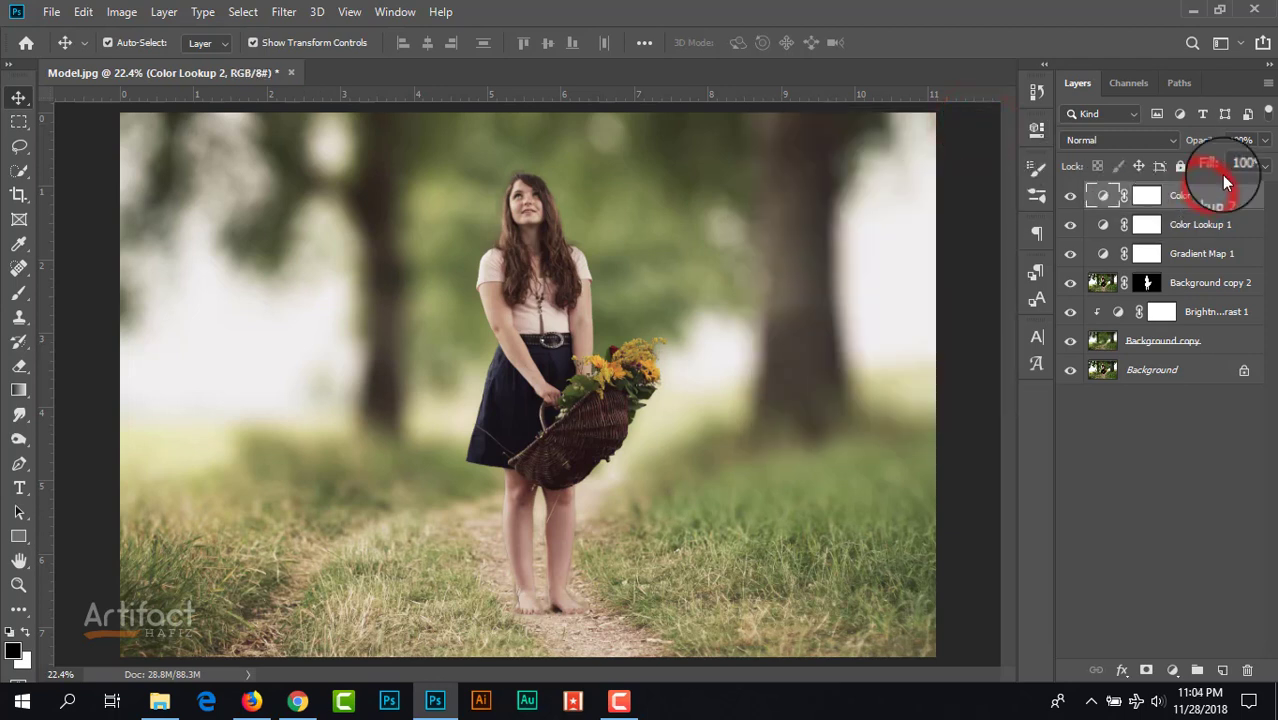
click(1265, 140)
mouse_move(1216, 175)
mouse_down()
mouse_move(1235, 171)
mouse_move(1220, 194)
mouse_up()
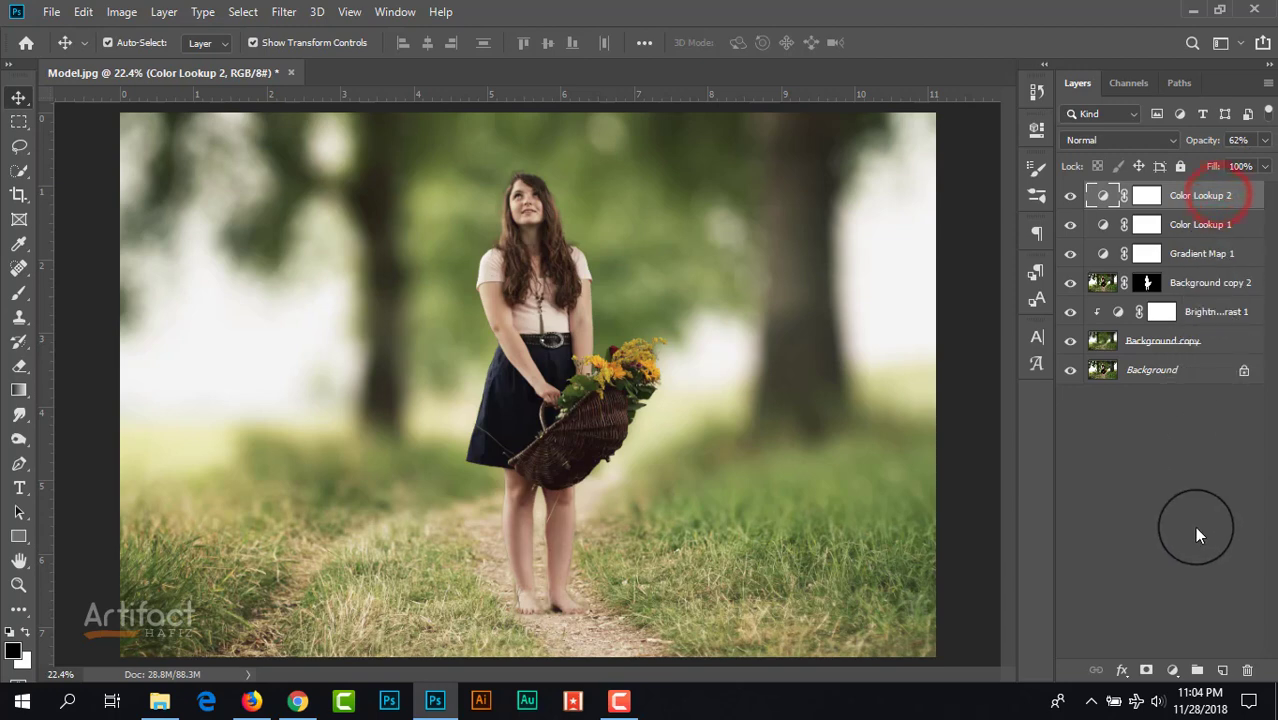
- Add a Color Balance adjustment on top with midtones at Cyan-Red +12 and Yellow-Blue -14
click(1173, 666)
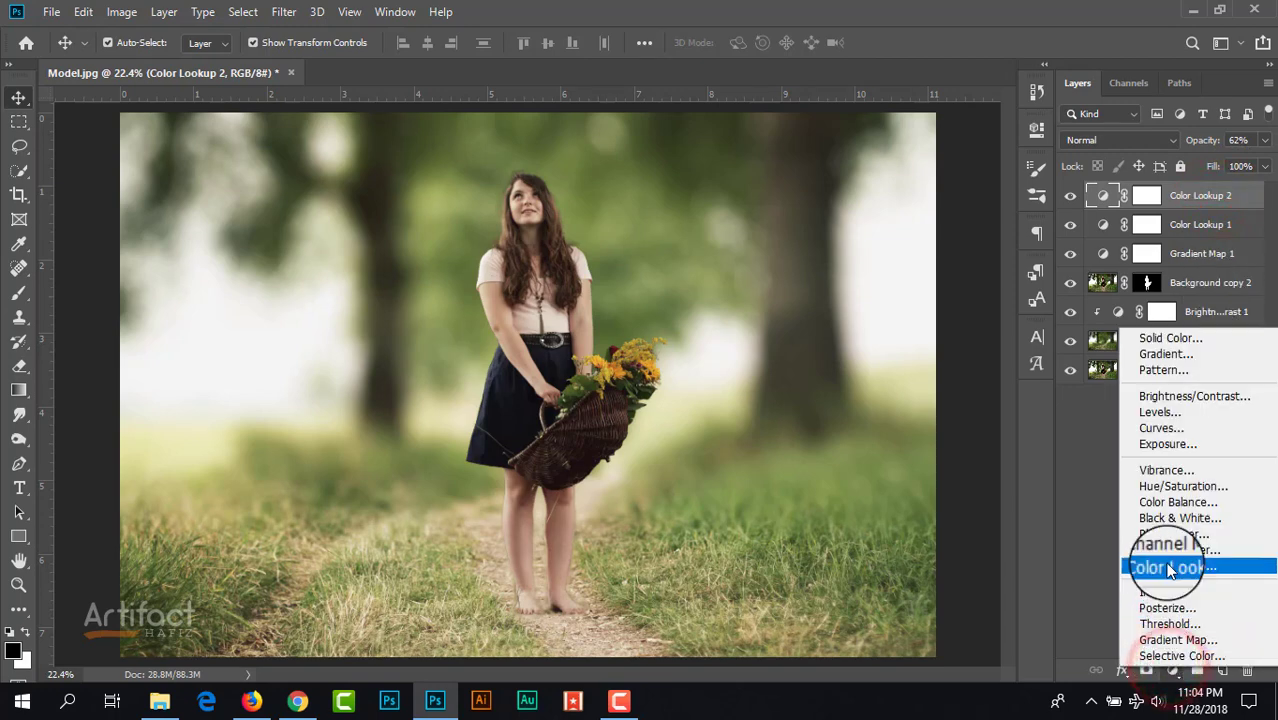
click(1160, 510)
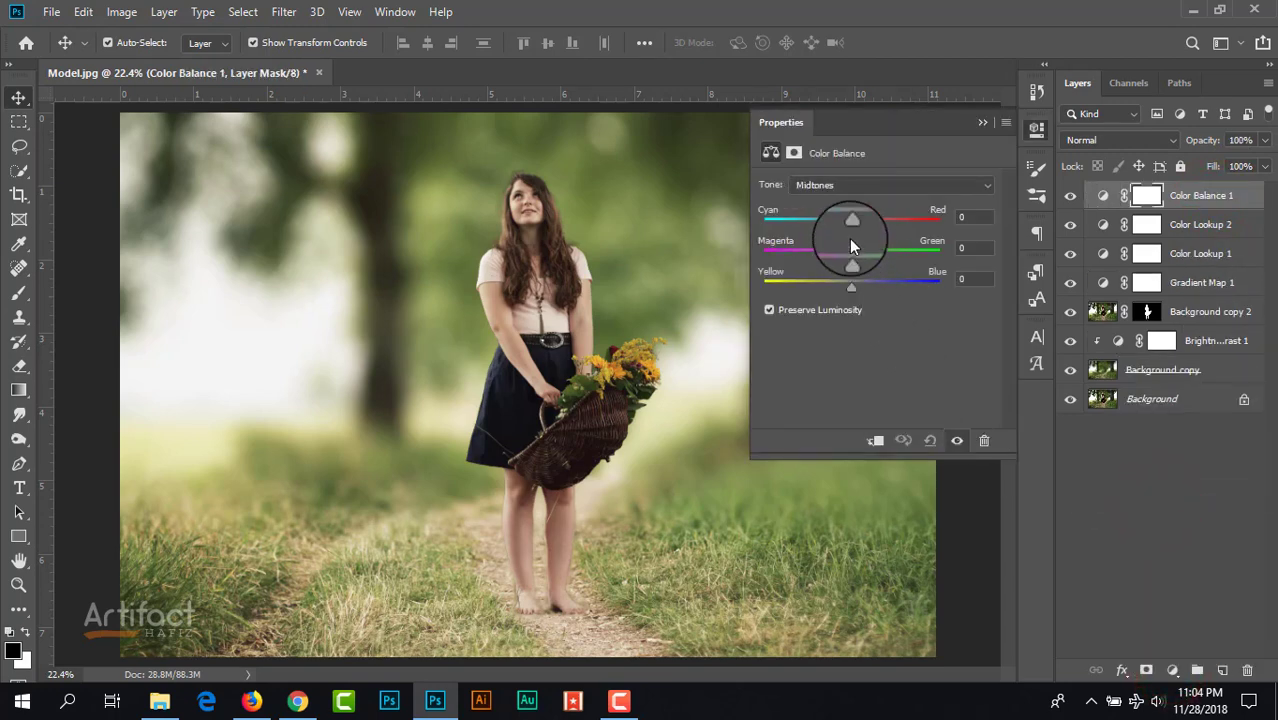
mouse_move(849, 222)
mouse_down()
mouse_move(831, 230)
mouse_move(861, 232)
mouse_up()
mouse_move(851, 287)
mouse_down()
mouse_move(873, 287)
mouse_move(828, 296)
mouse_move(846, 290)
mouse_move(832, 307)
mouse_move(867, 270)
mouse_up()
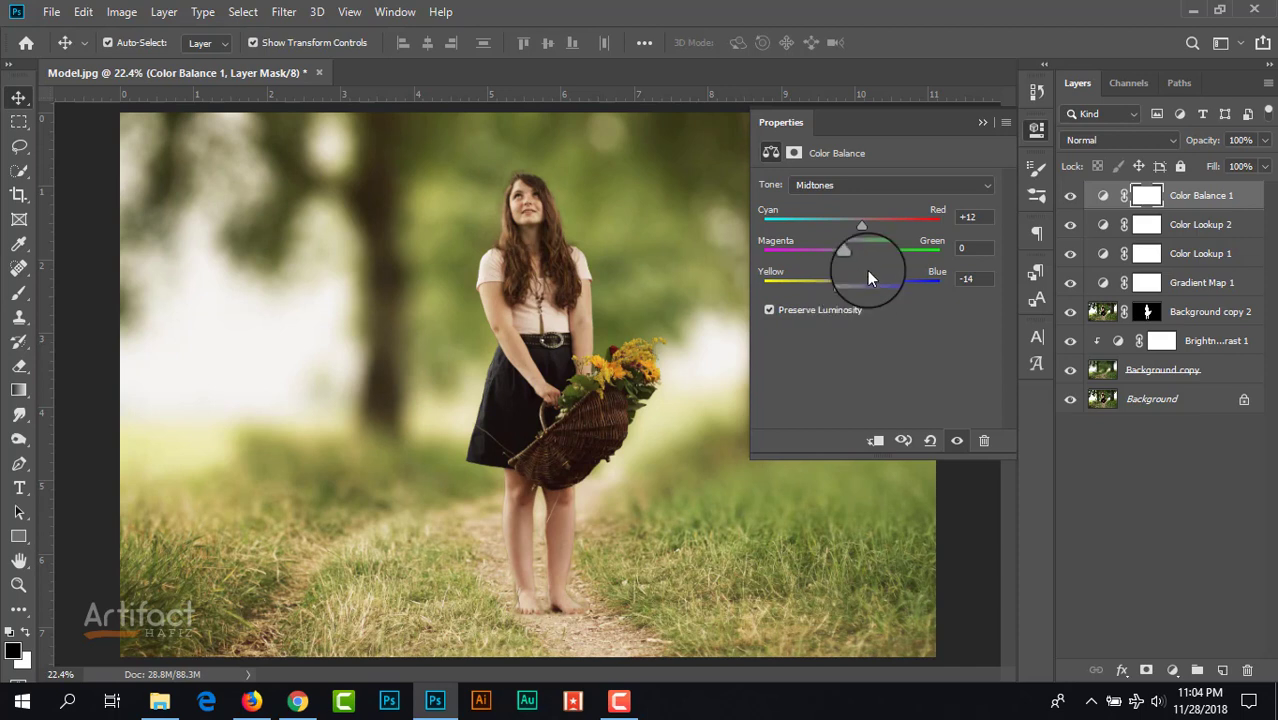
click(974, 127)
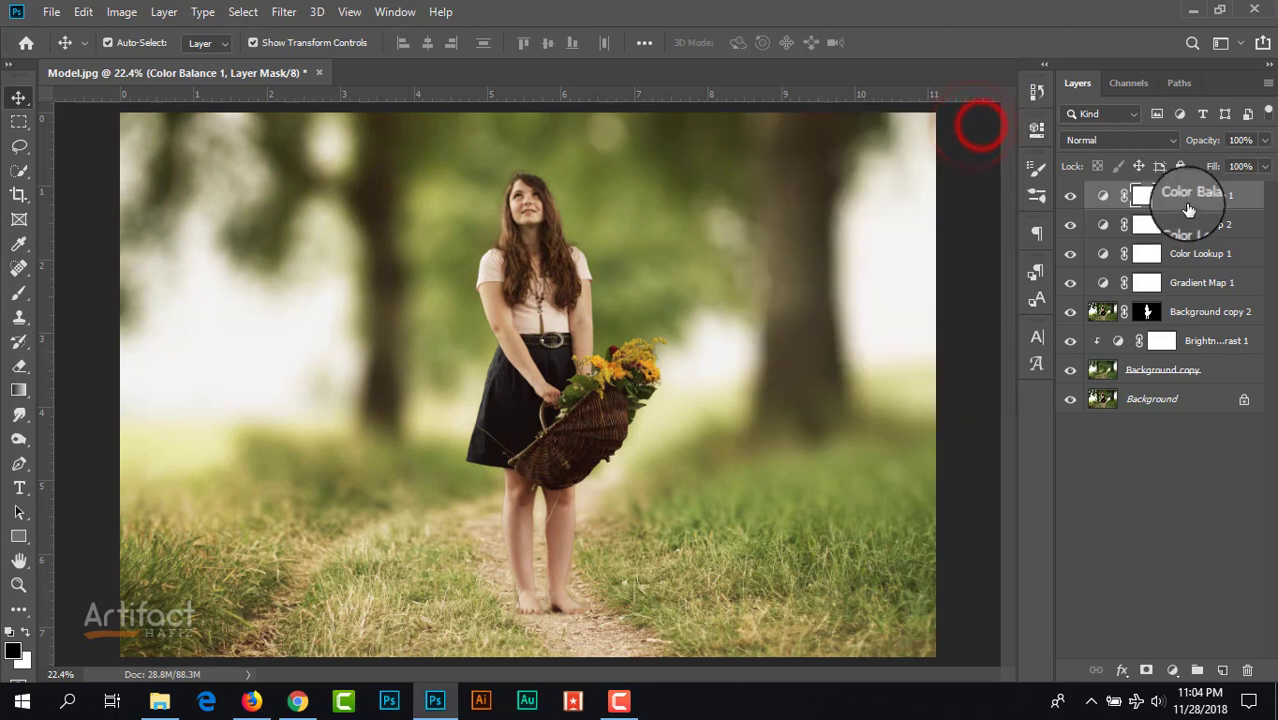
click(1185, 195)
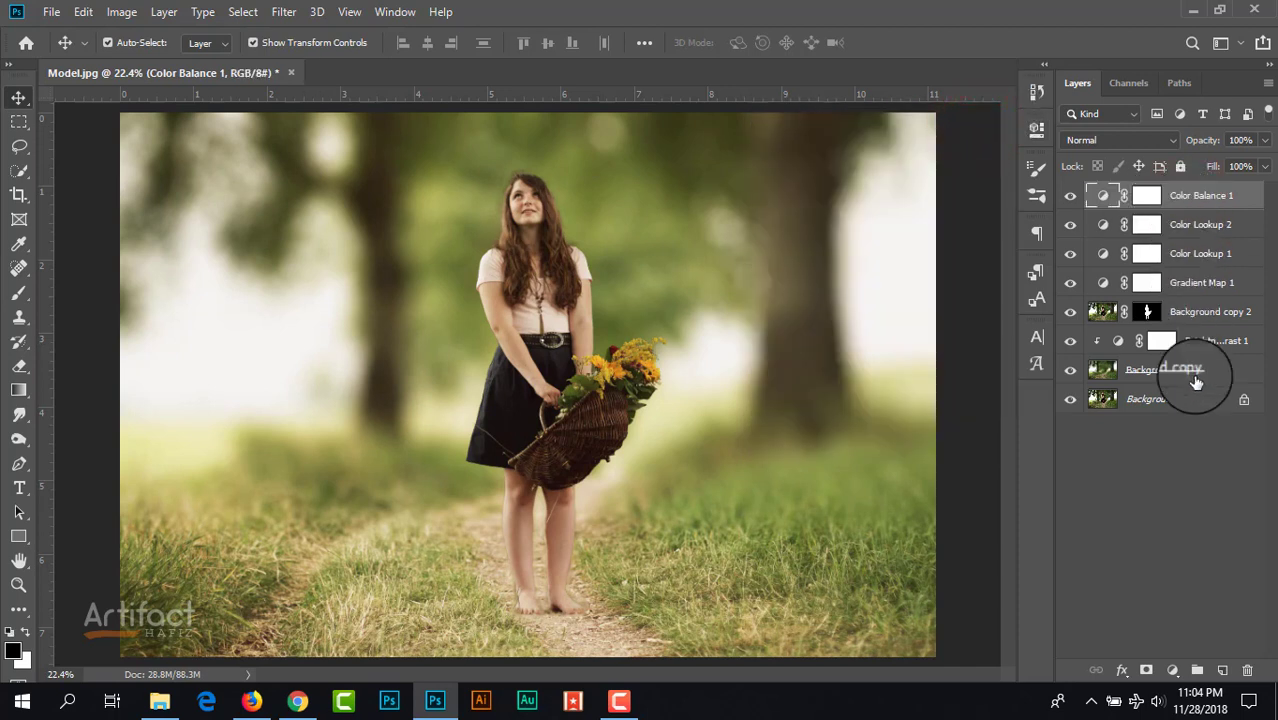
- Add a Levels adjustment above Color Balance, with the shadow input at 9 and the highlight input pulled in to the histogram's bright end
click(1172, 669)
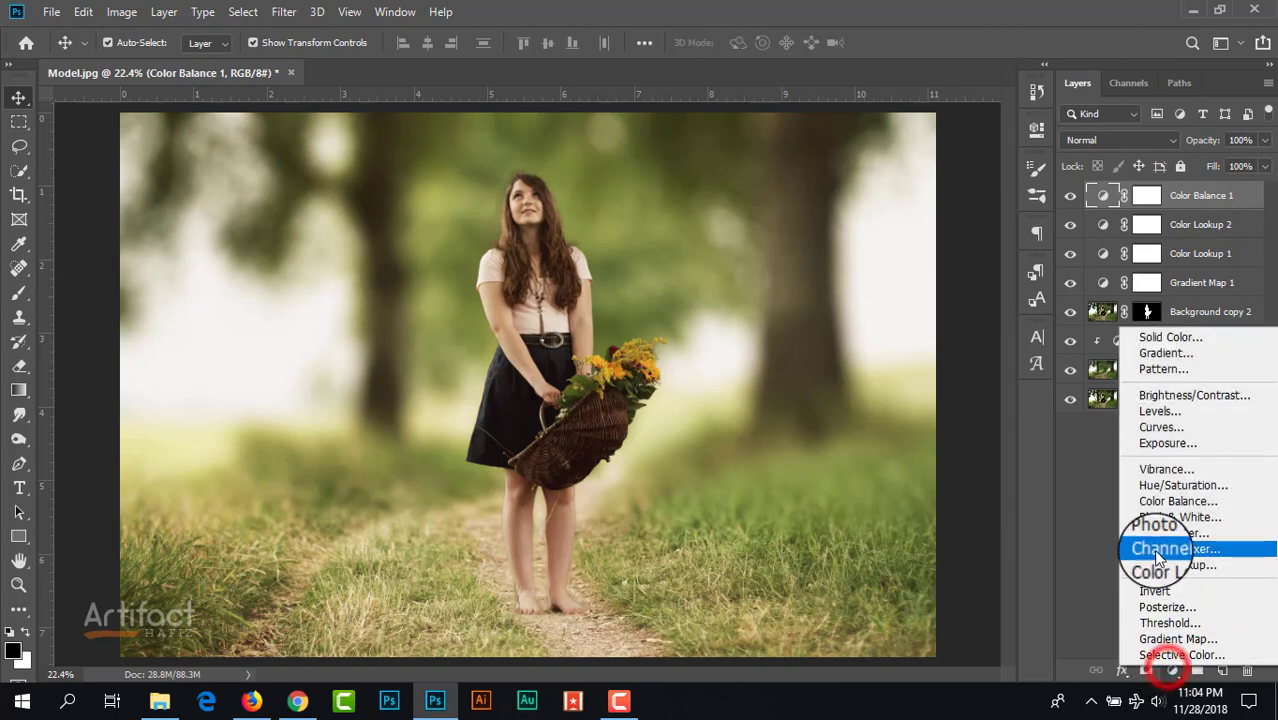
click(1159, 410)
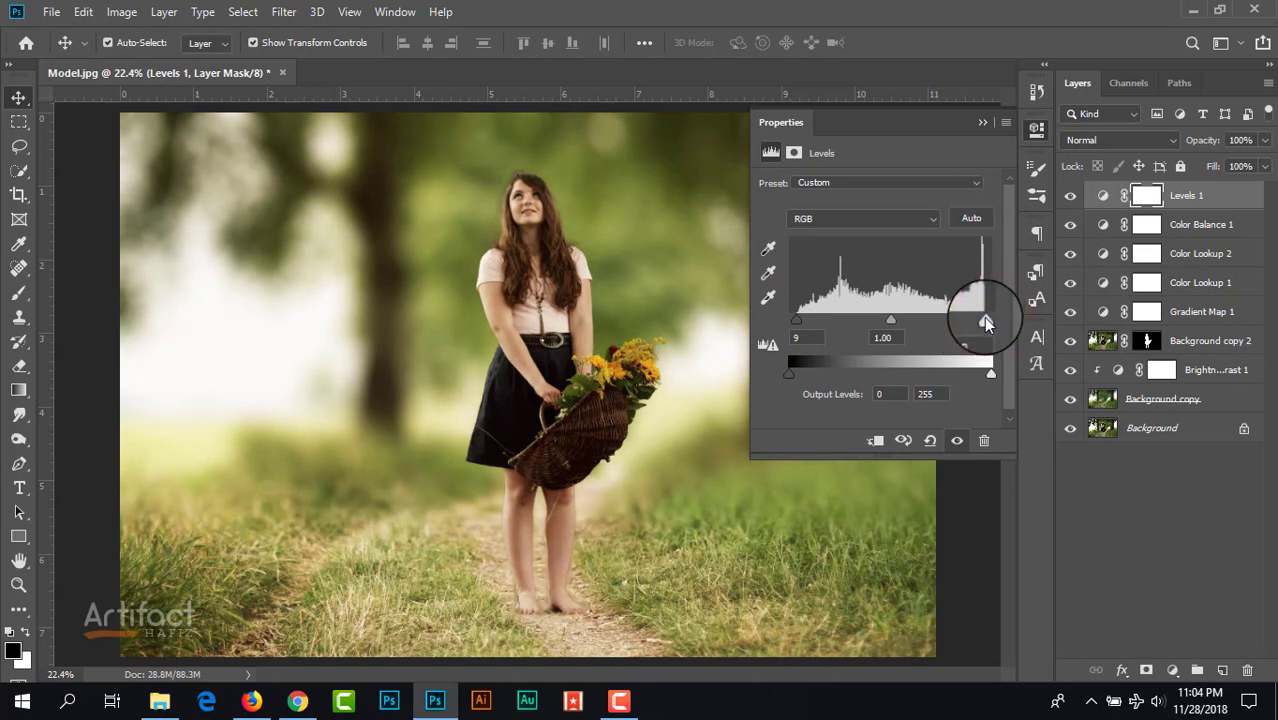
click(982, 124)
click(1219, 193)
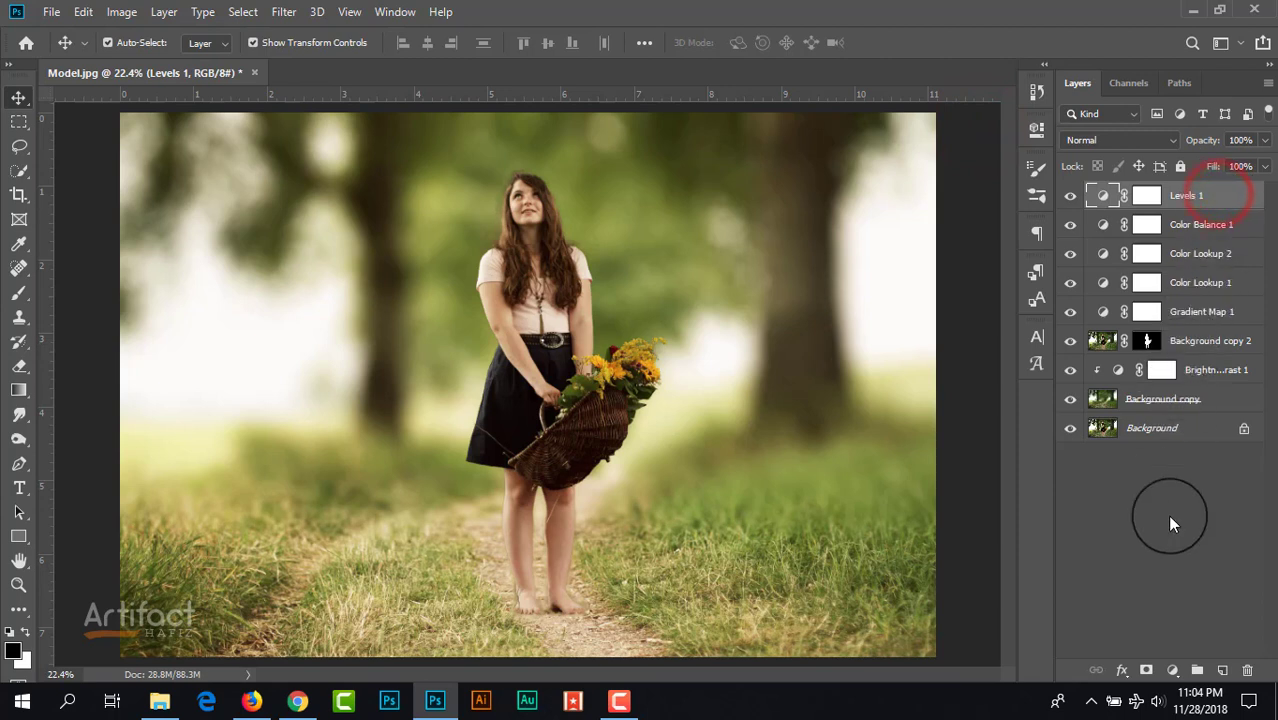
click(1174, 671)
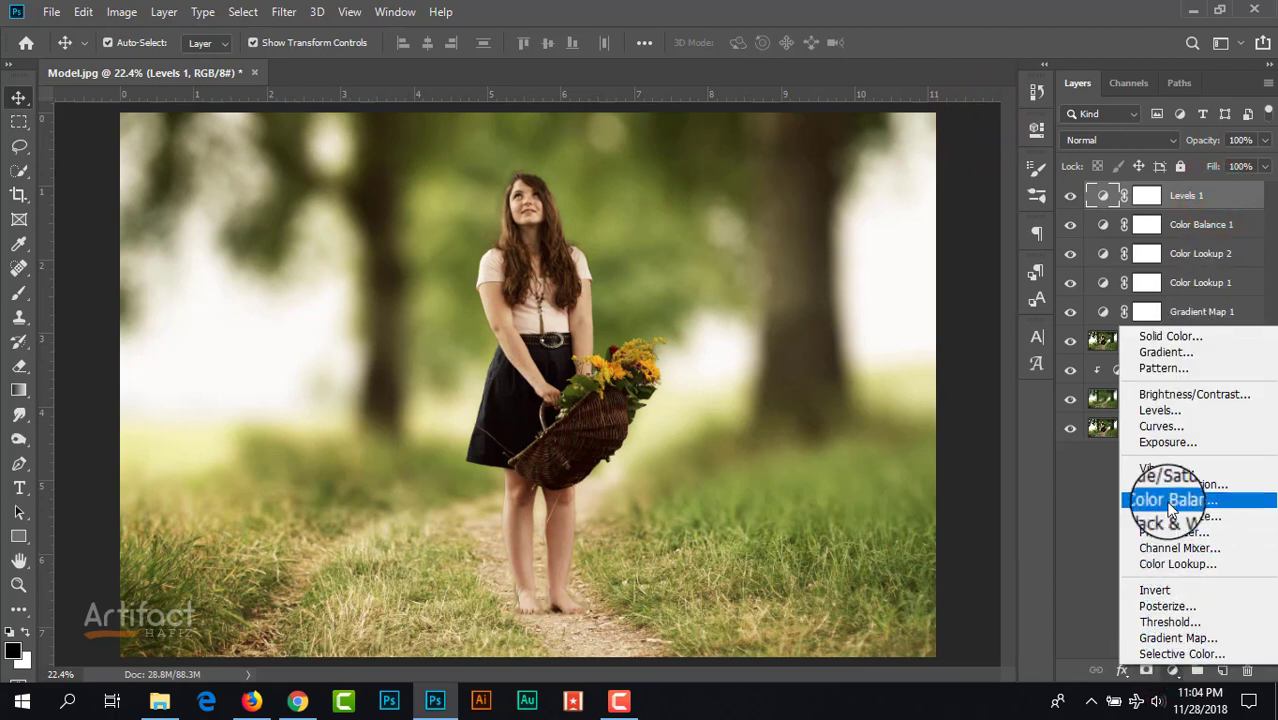
click(1083, 479)
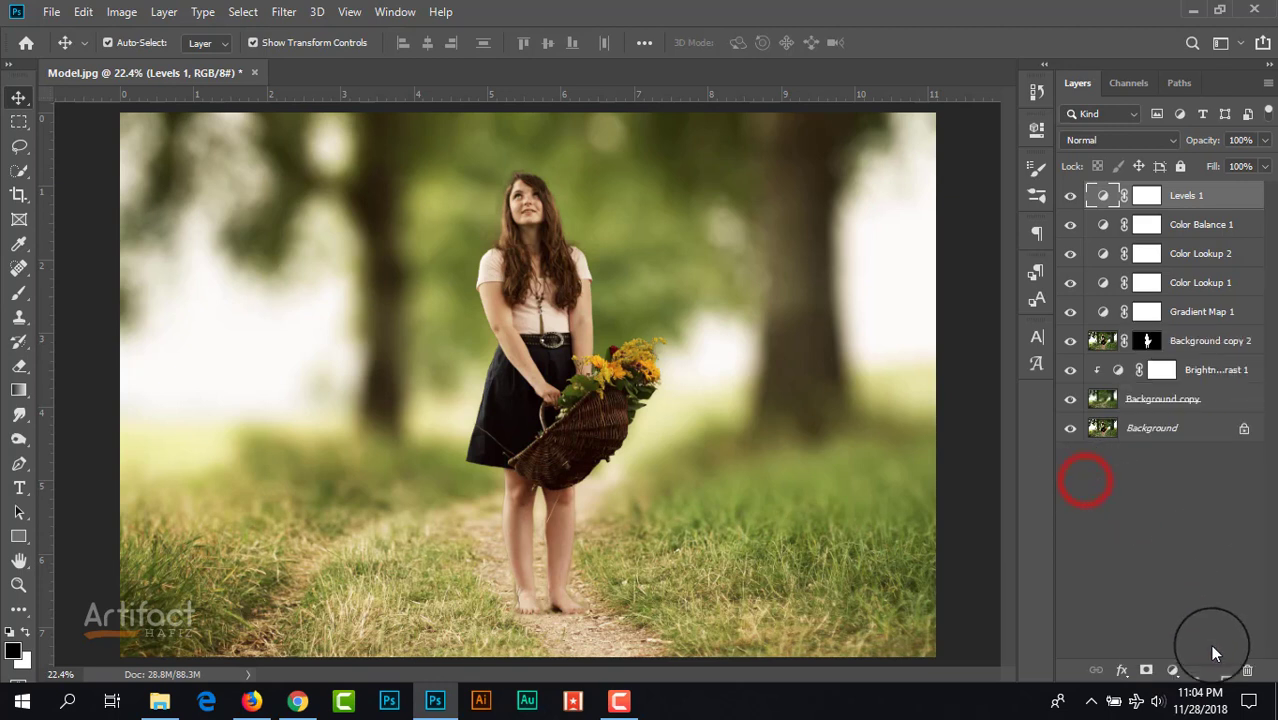
click(1186, 195)
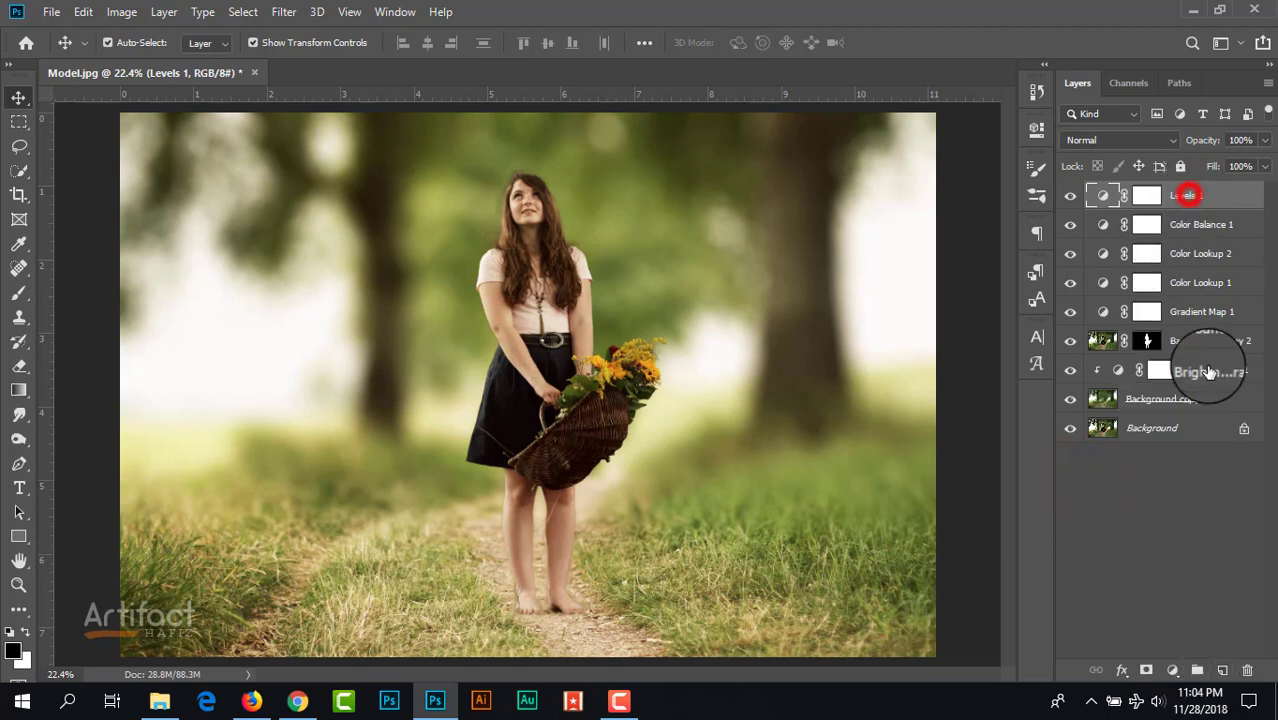
- Create an empty layer above Levels 1 and set the Brush foreground color to bright red, ff2626
click(1221, 670)
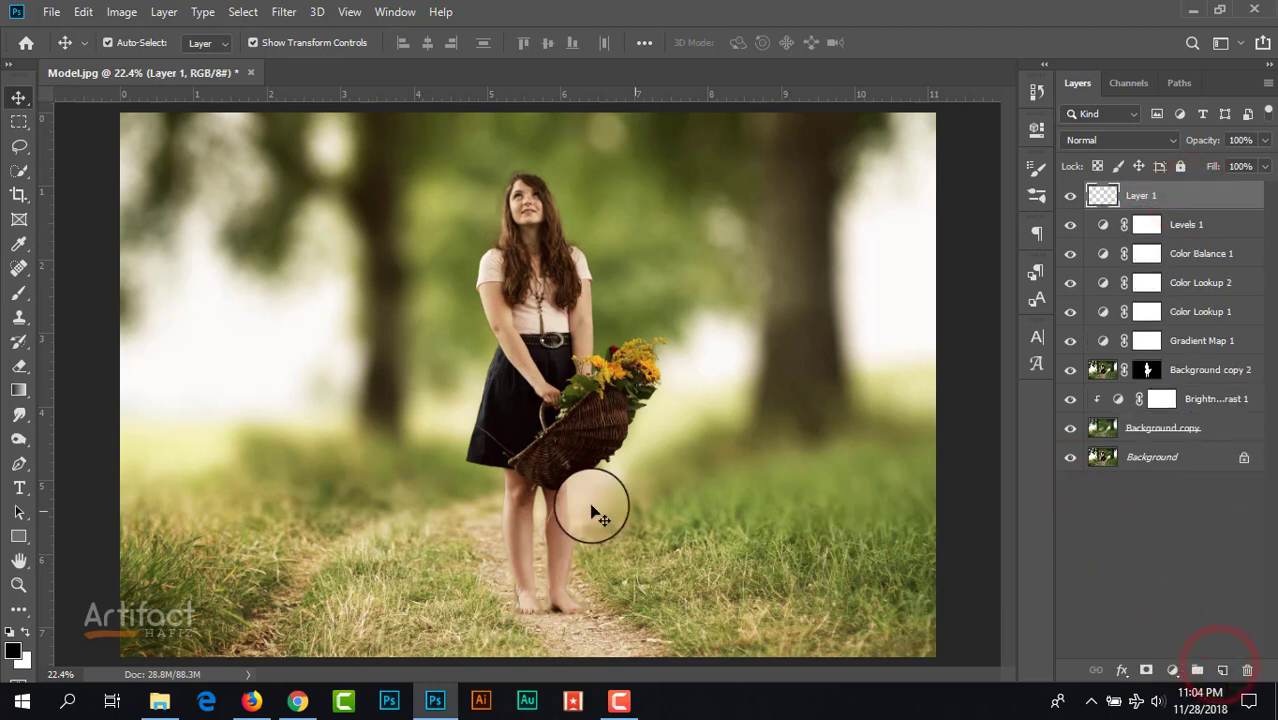
click(20, 295)
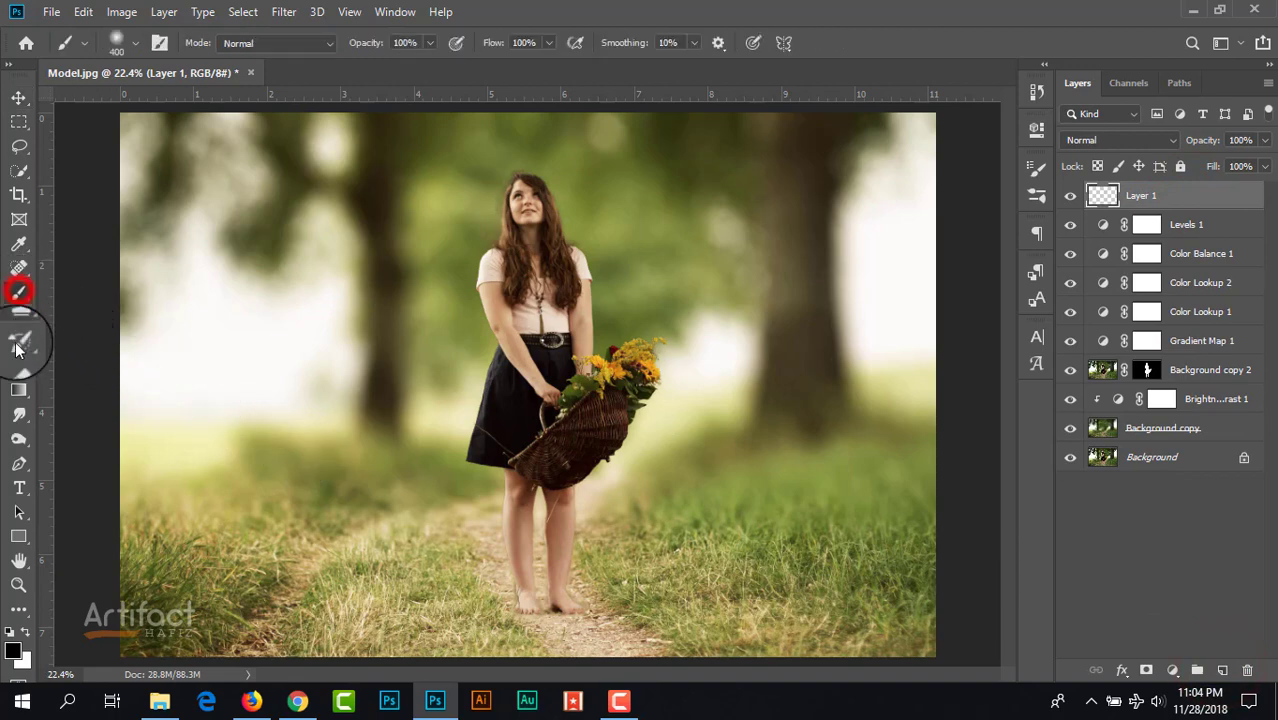
click(14, 650)
drag(958, 402, 987, 285)
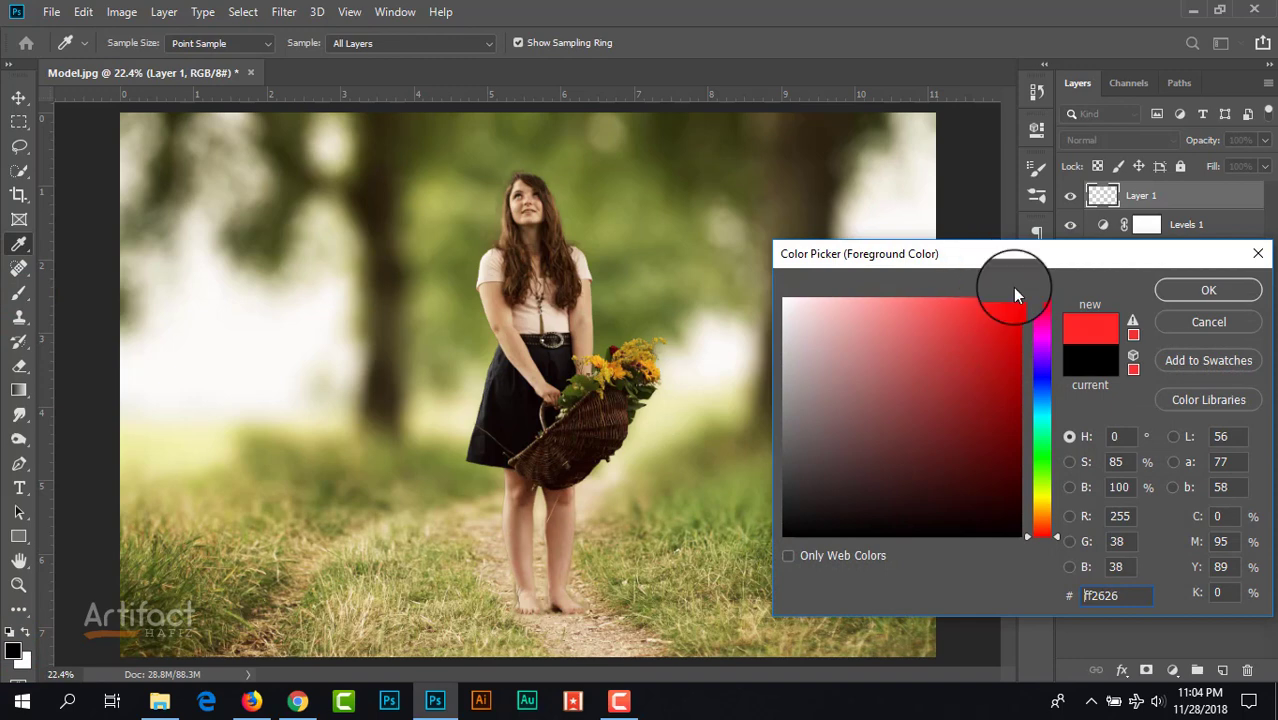
click(1212, 289)
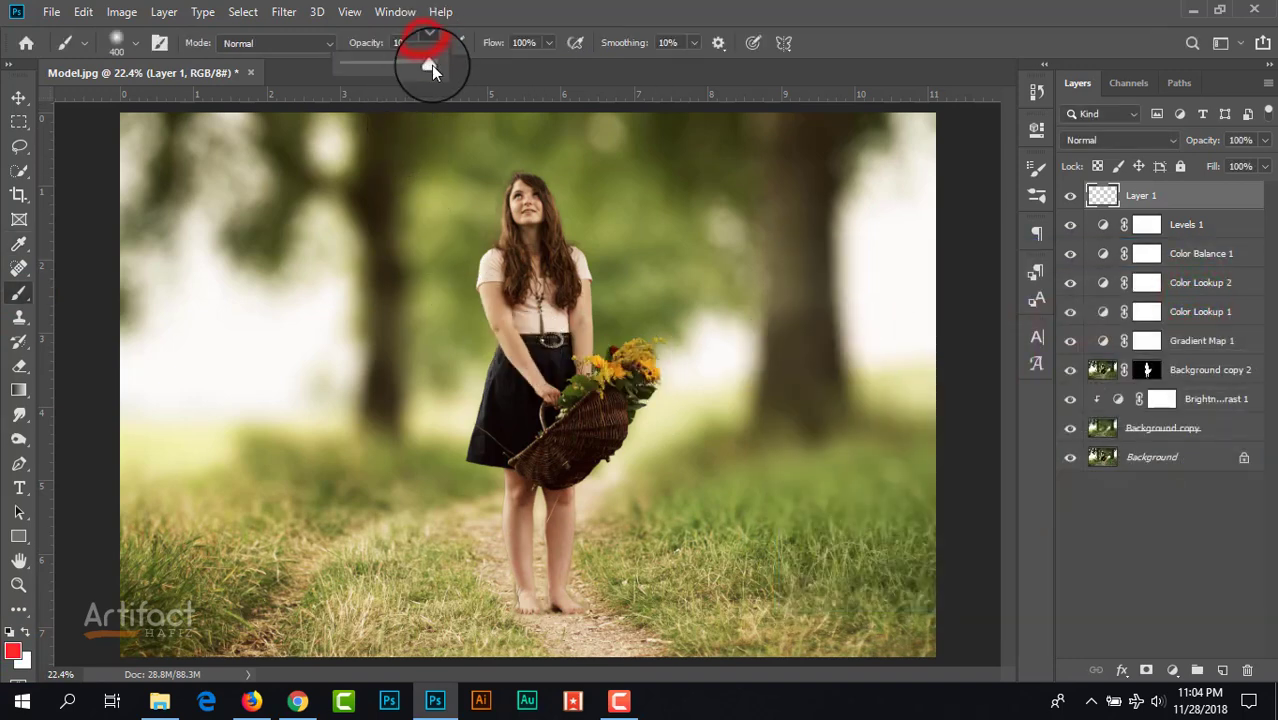
- Paint one red dab at the model's waist with a Soft Round Pressure Opacity and Flow brush enlarged to 1200 px
click(113, 37)
click(119, 296)
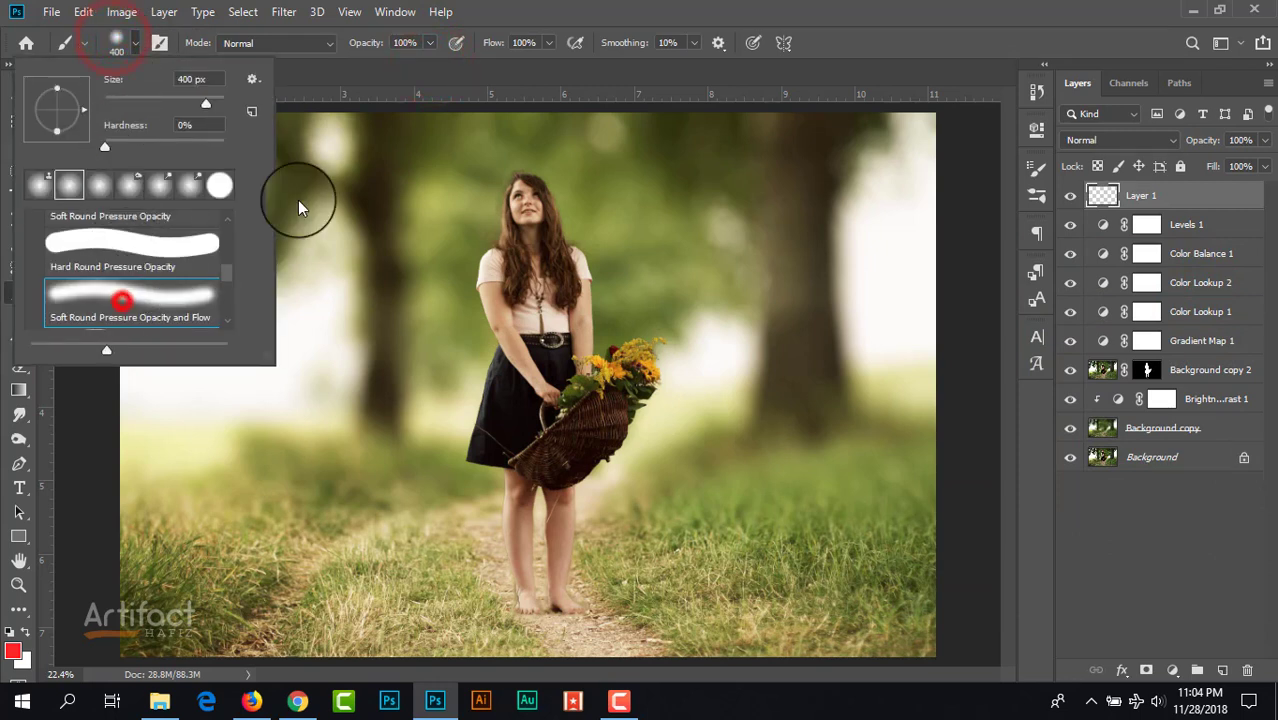
click(606, 8)
key(bracketright)
key(bracketright)
key(bracketright)
key(bracketright)
key(bracketright)
key(bracketright)
key(bracketright)
key(bracketright)
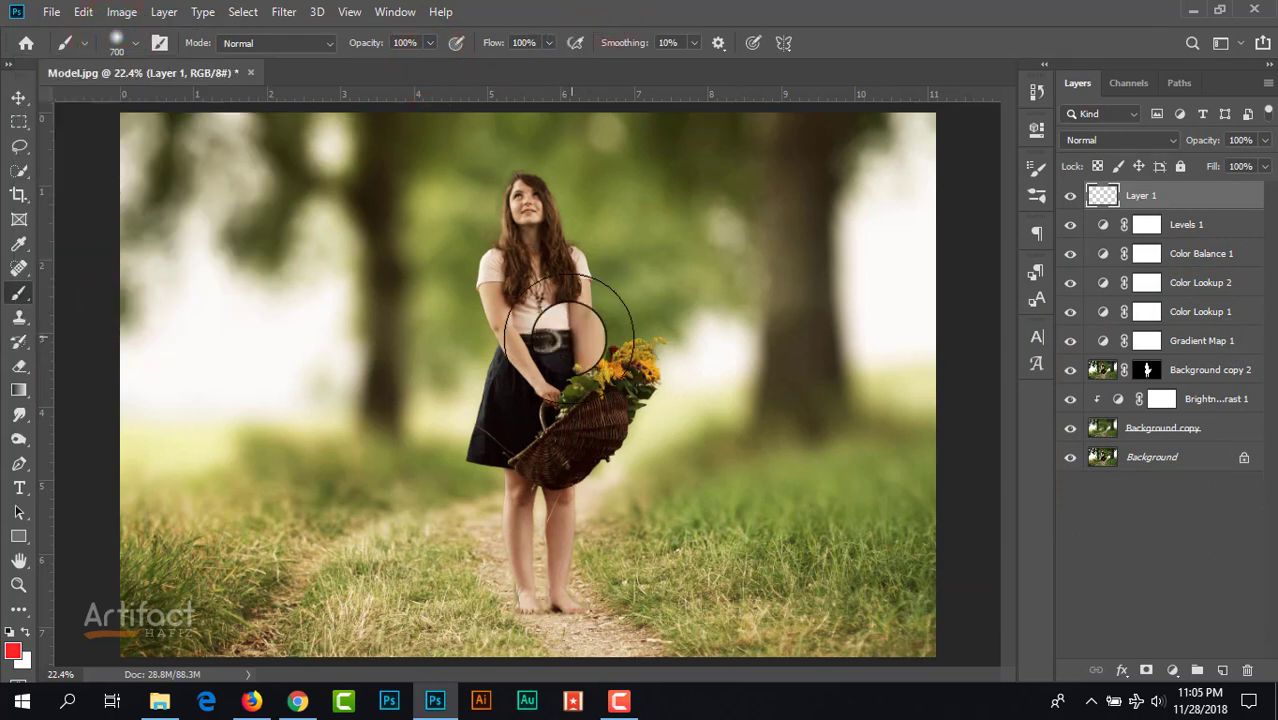
key(bracketleft)
click(537, 369)
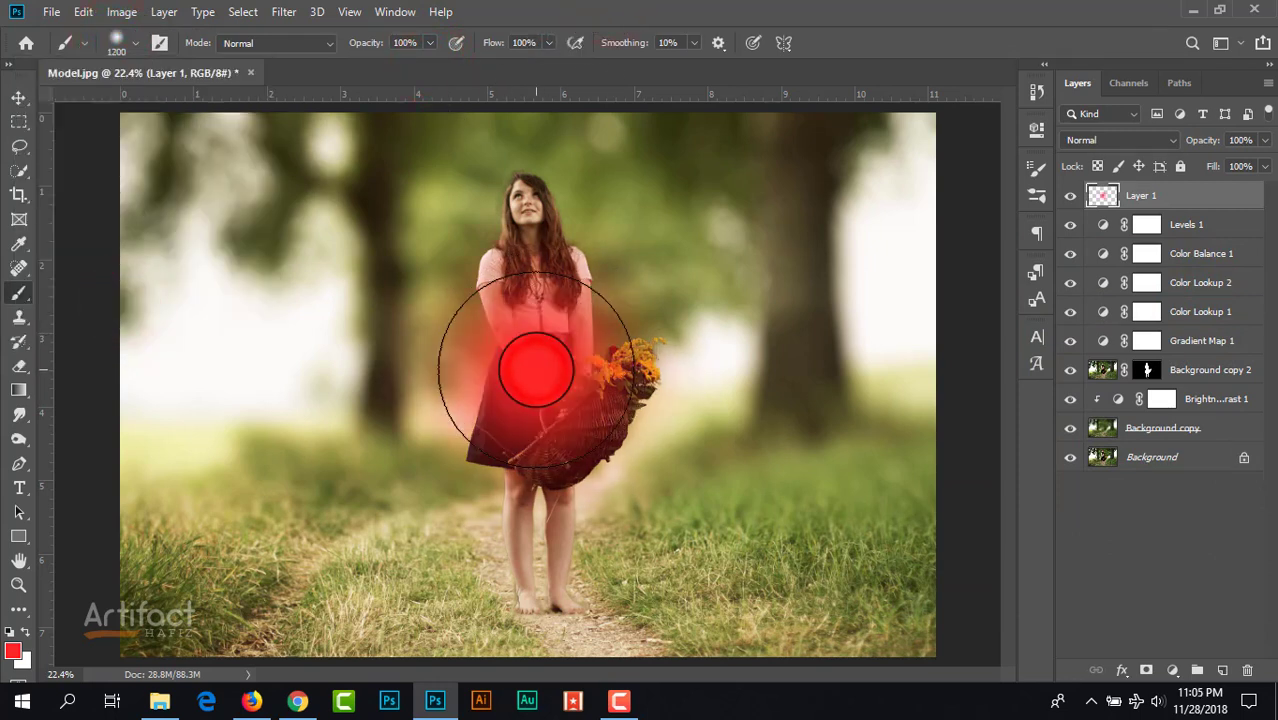
- Scale the red glow to about 212% and place it at the top center of the photo, above the model's head
click(13, 94)
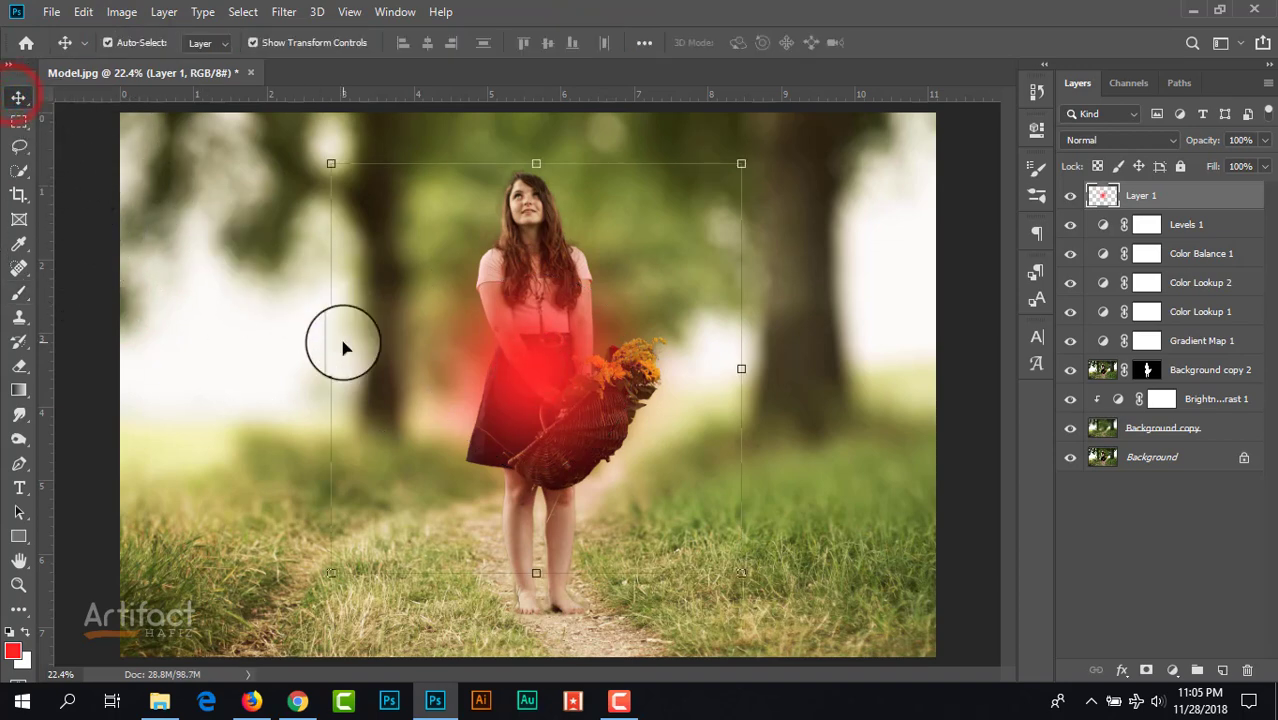
scroll(419, 376, down, 2)
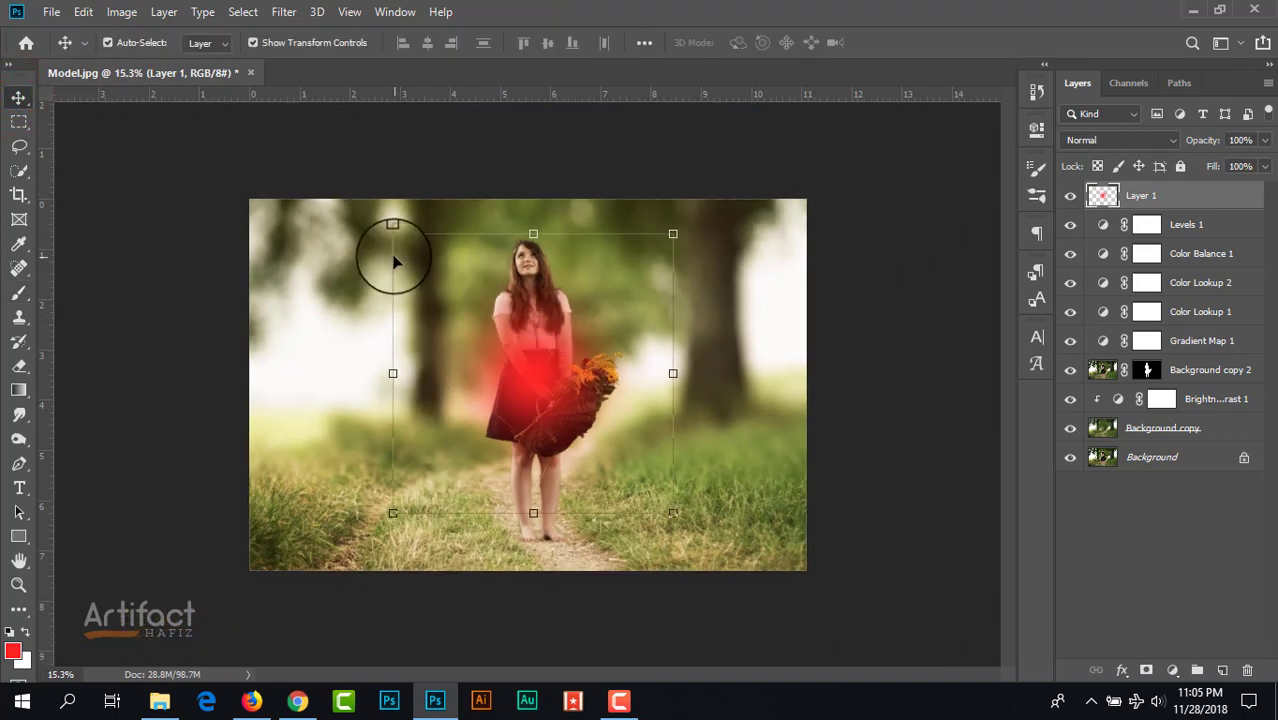
drag(392, 234, 30, 25)
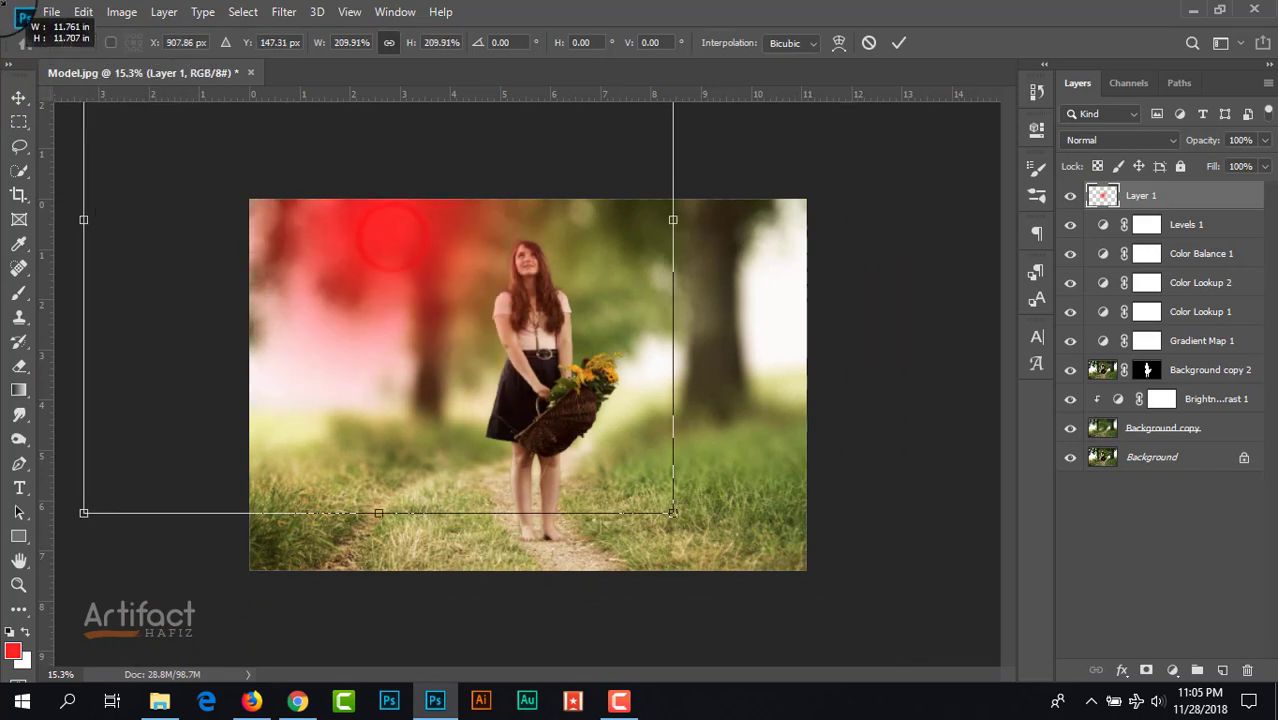
drag(379, 295, 531, 222)
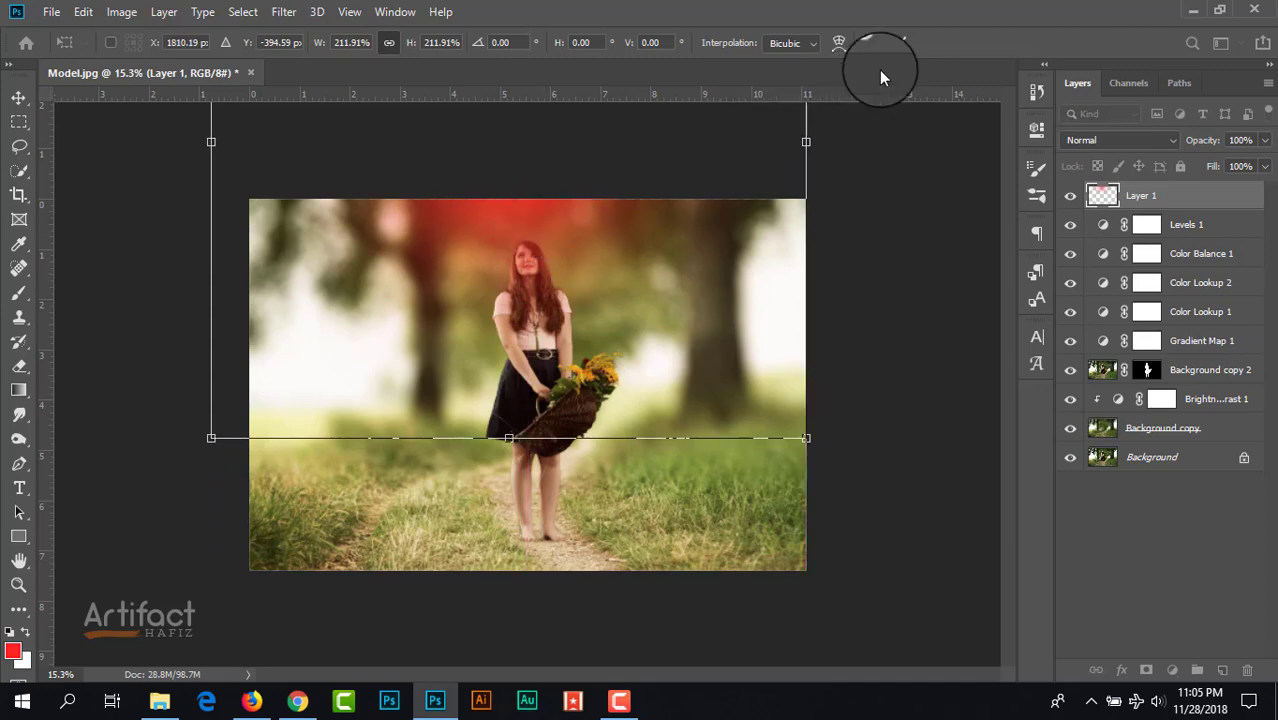
click(895, 42)
key(ctrl+0)
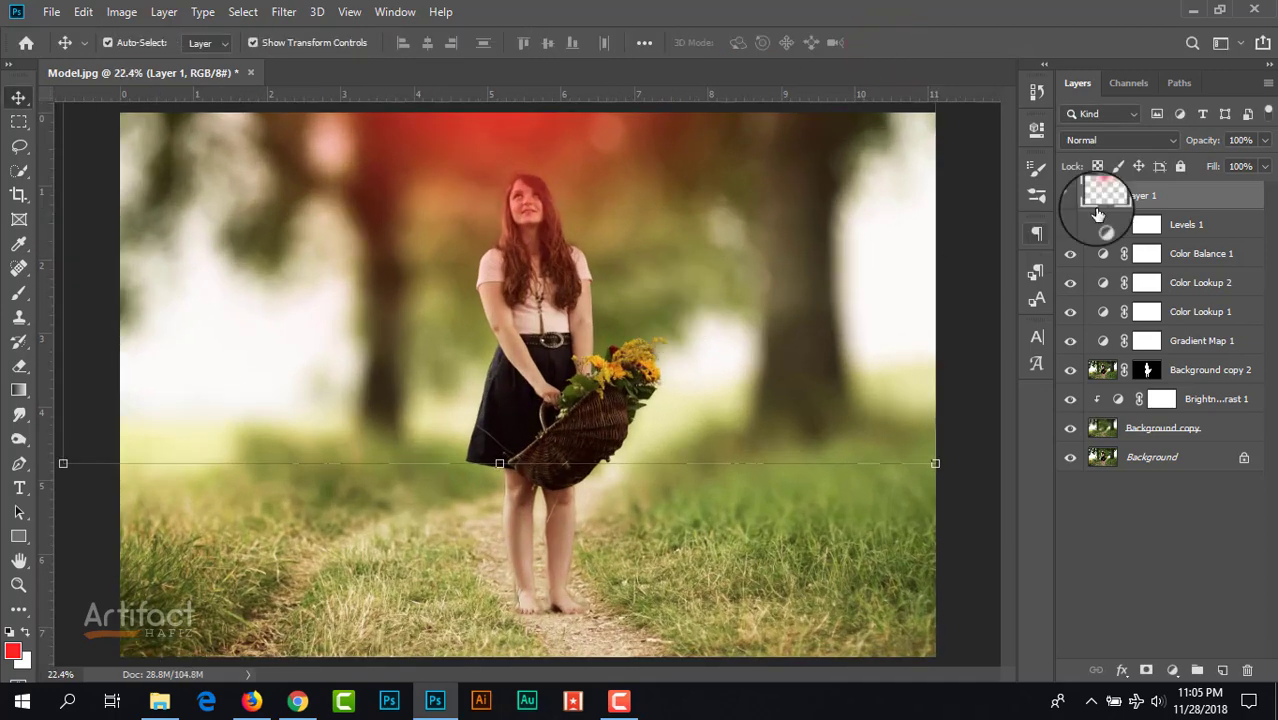
- Set the red glow layer's blending mode to Screen
click(1120, 140)
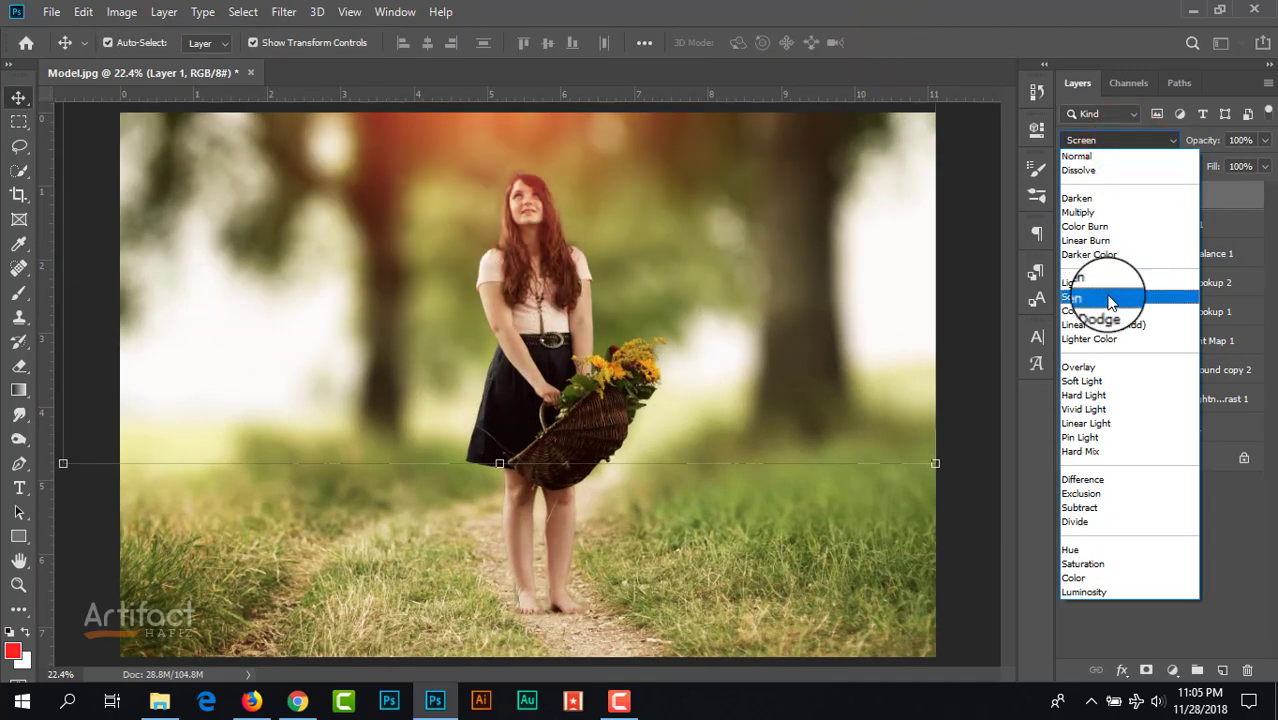
click(1105, 296)
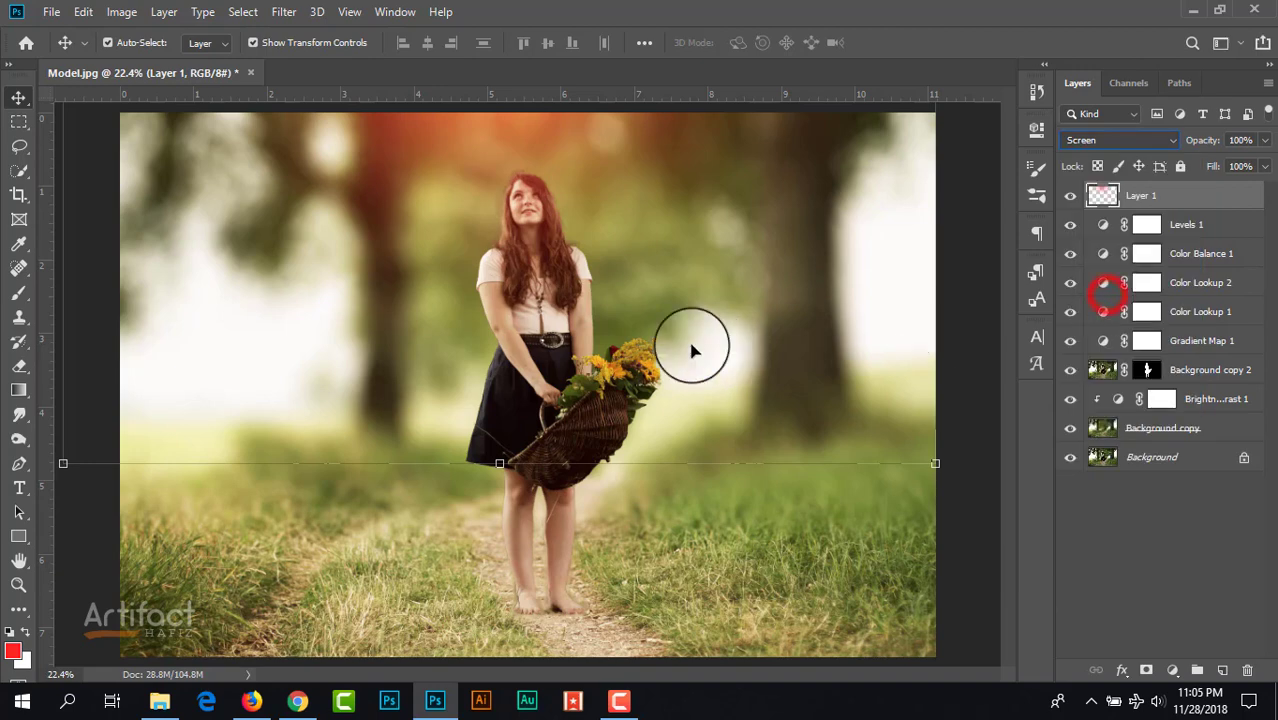
click(598, 312)
- Enlarge the red glow to about 139% over the photo's upper-left area and lower Layer 1's opacity to 73%
scroll(590, 318, down, 3)
click(1166, 193)
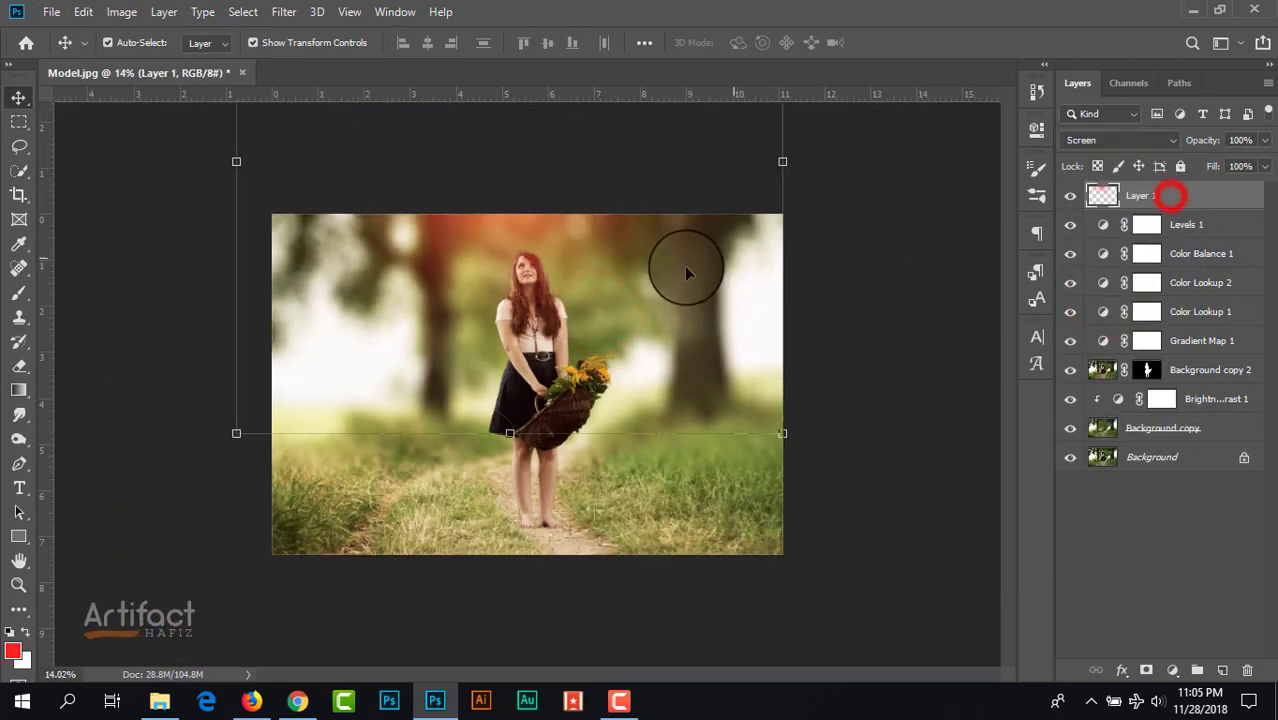
drag(588, 283, 436, 289)
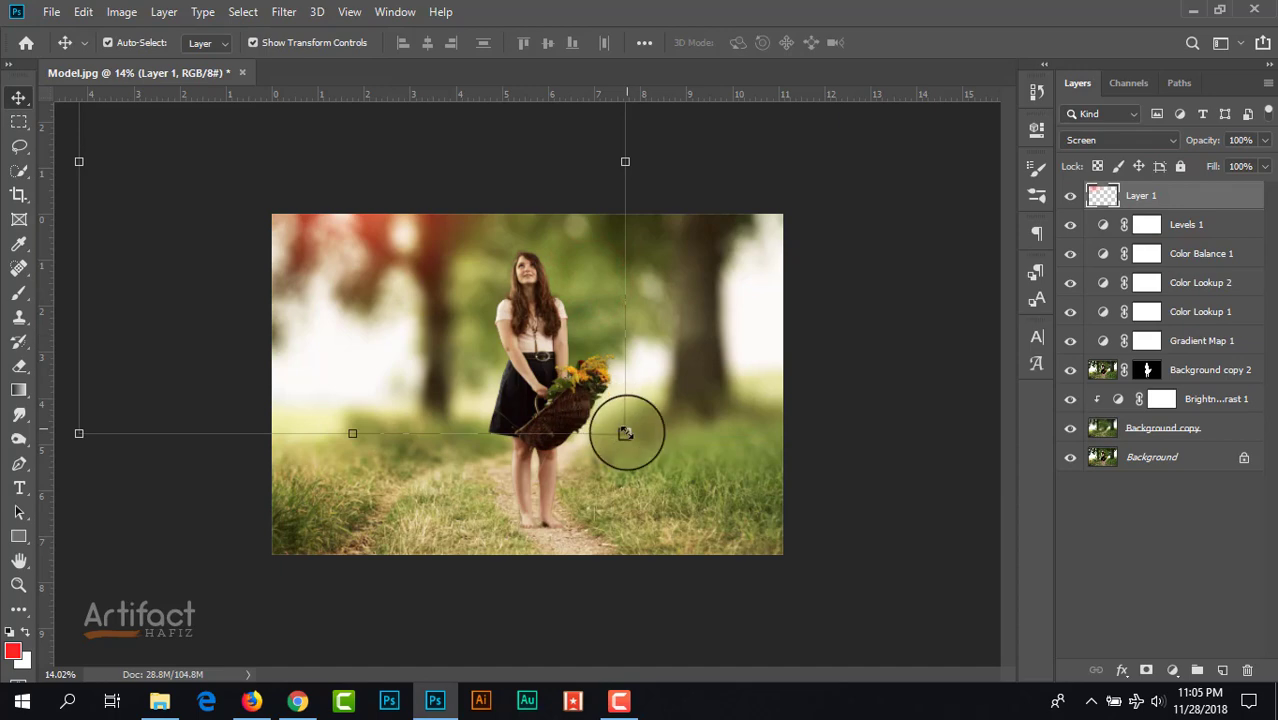
drag(628, 434, 839, 647)
drag(798, 575, 728, 479)
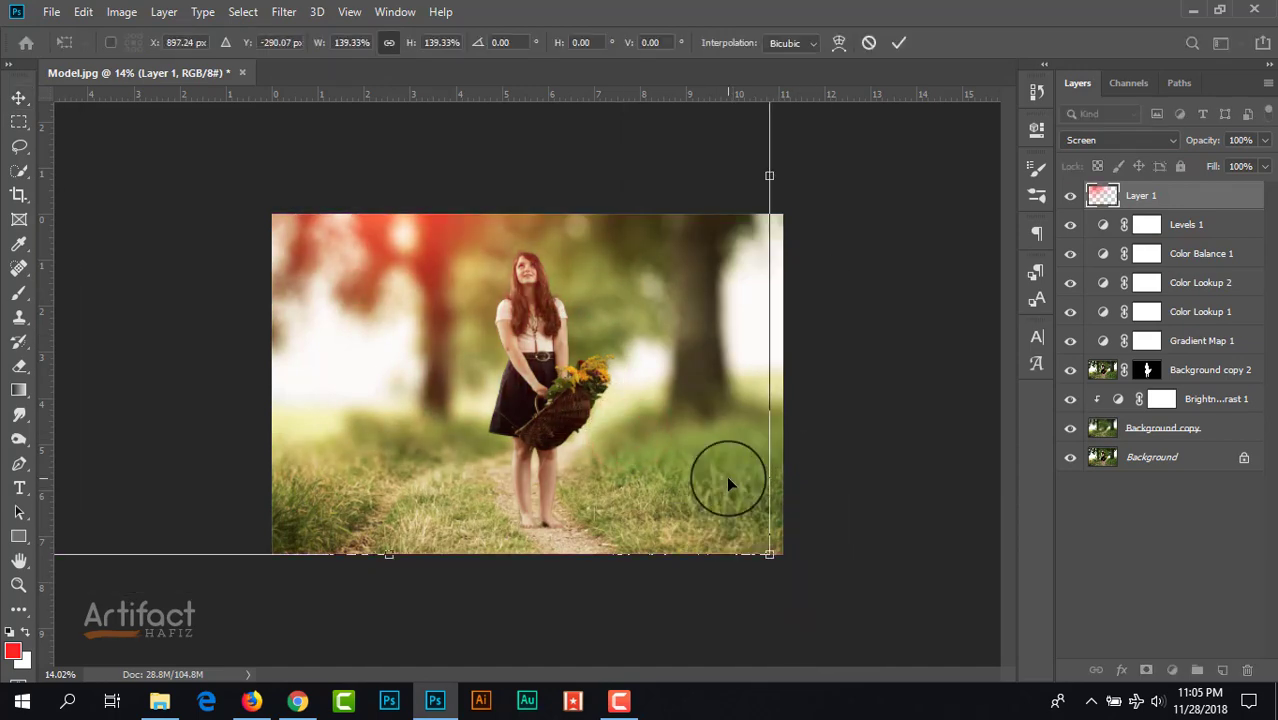
scroll(728, 479, up, 3)
scroll(728, 479, down, 4)
scroll(728, 484, up, 2)
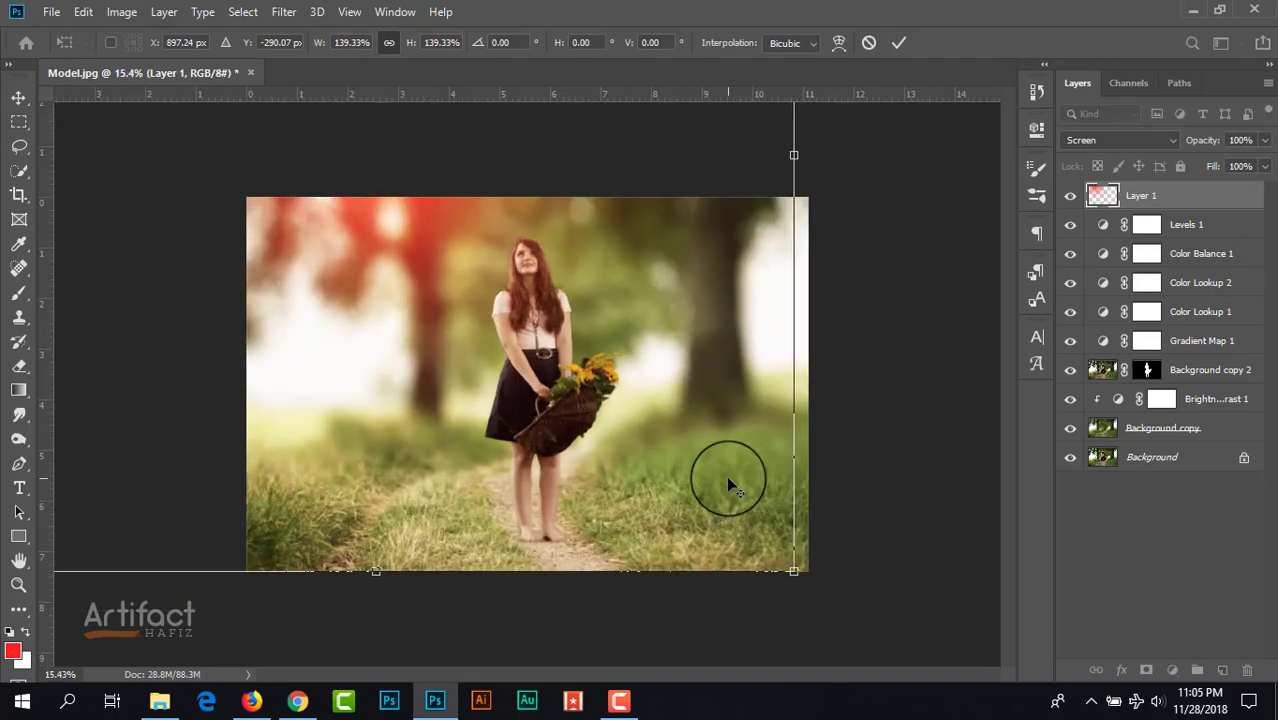
click(899, 44)
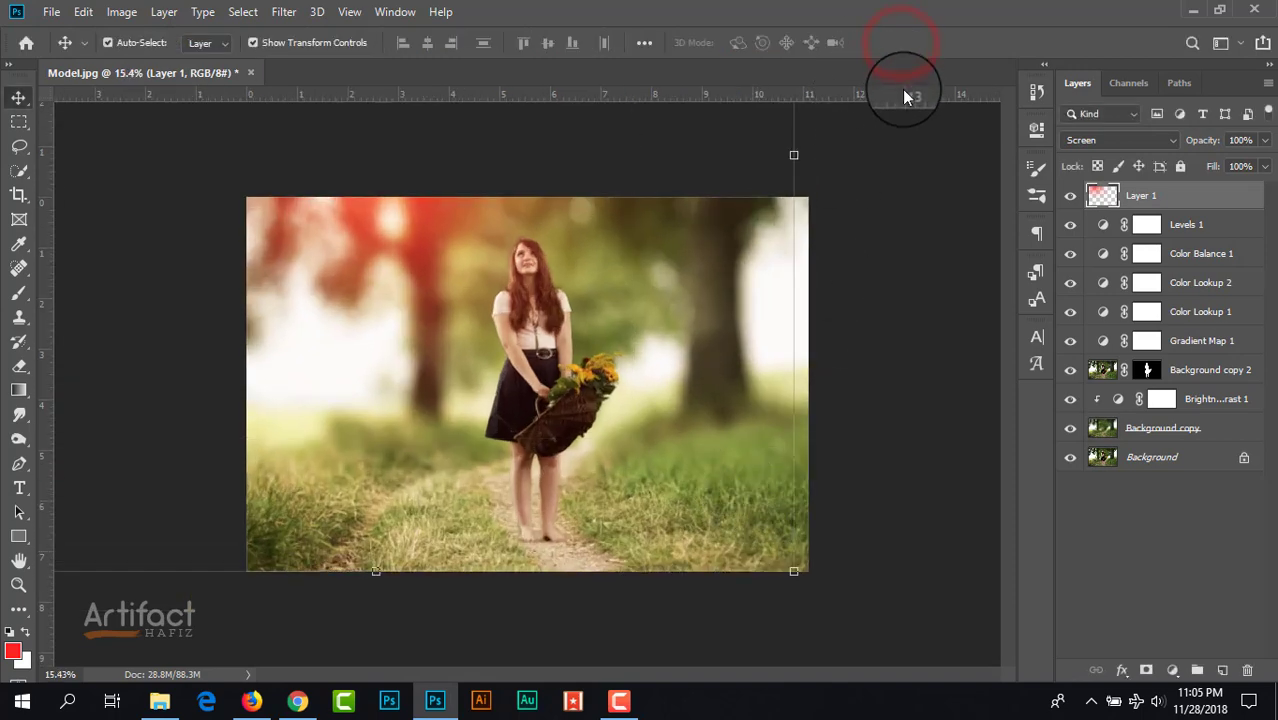
drag(1265, 147, 1228, 188)
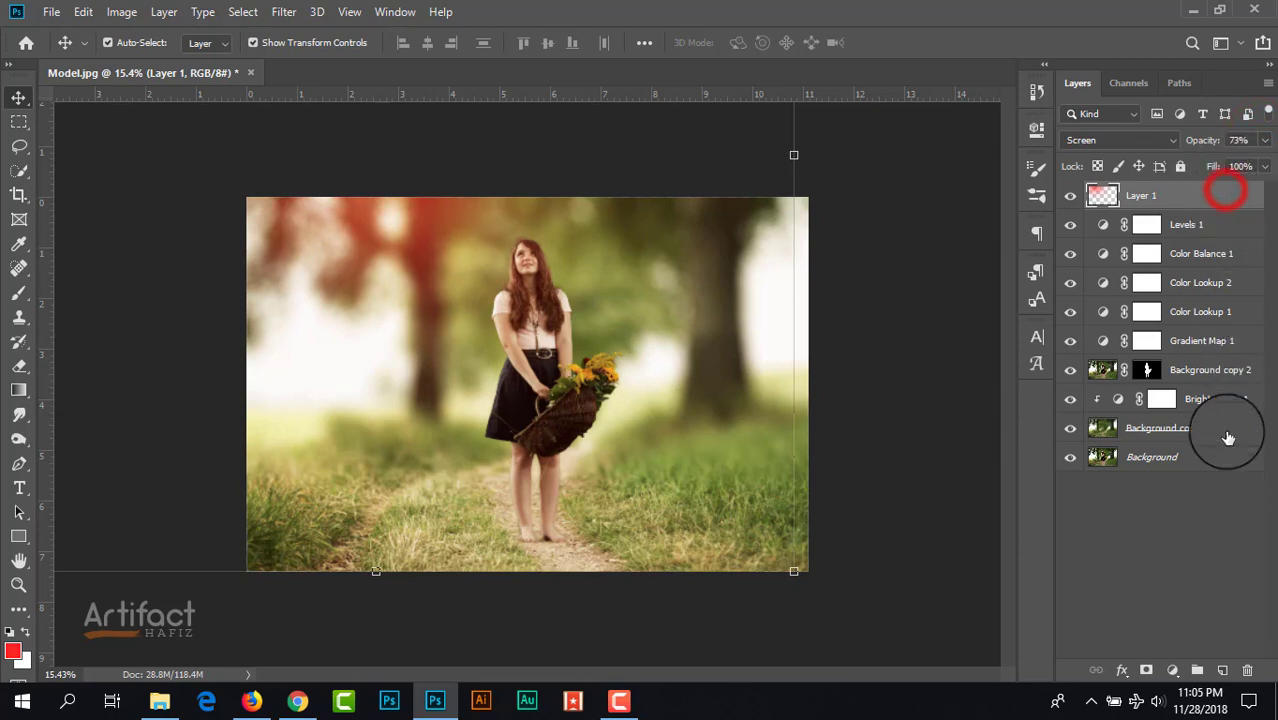
- Paint one dab of orange ff9626 at the model's waist on a new layer with the 1200 px soft brush
click(1220, 670)
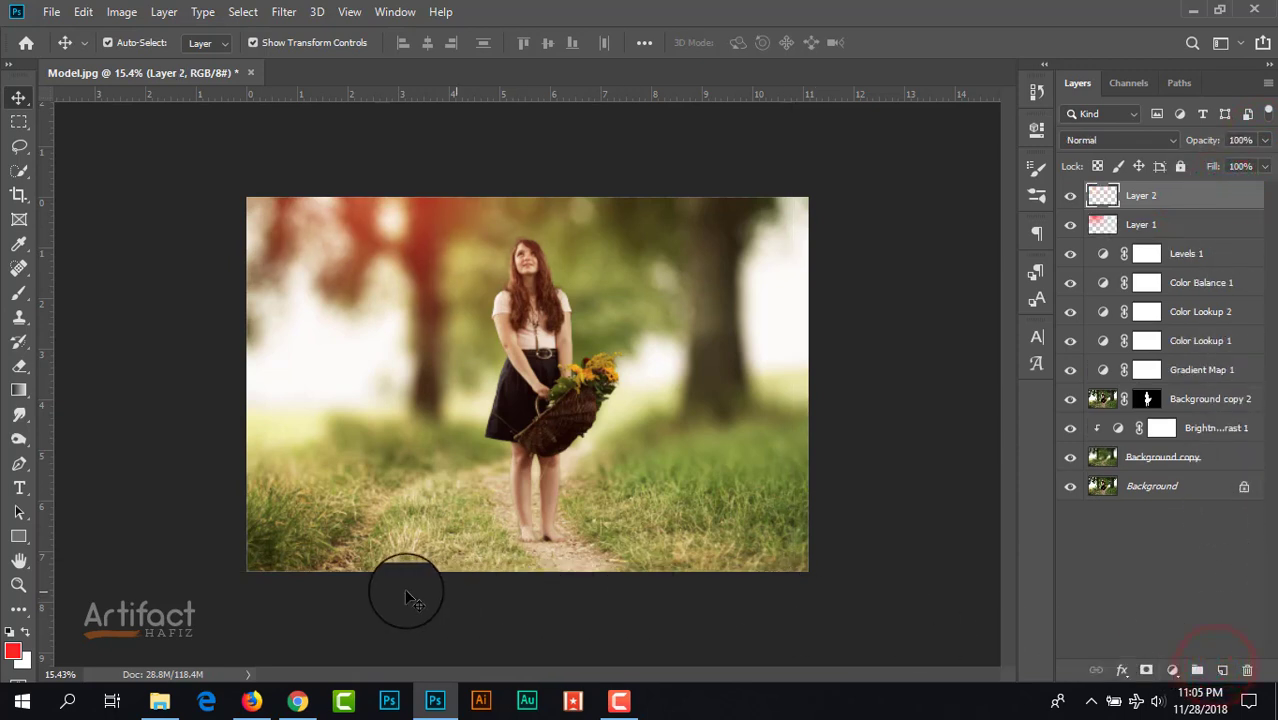
click(18, 290)
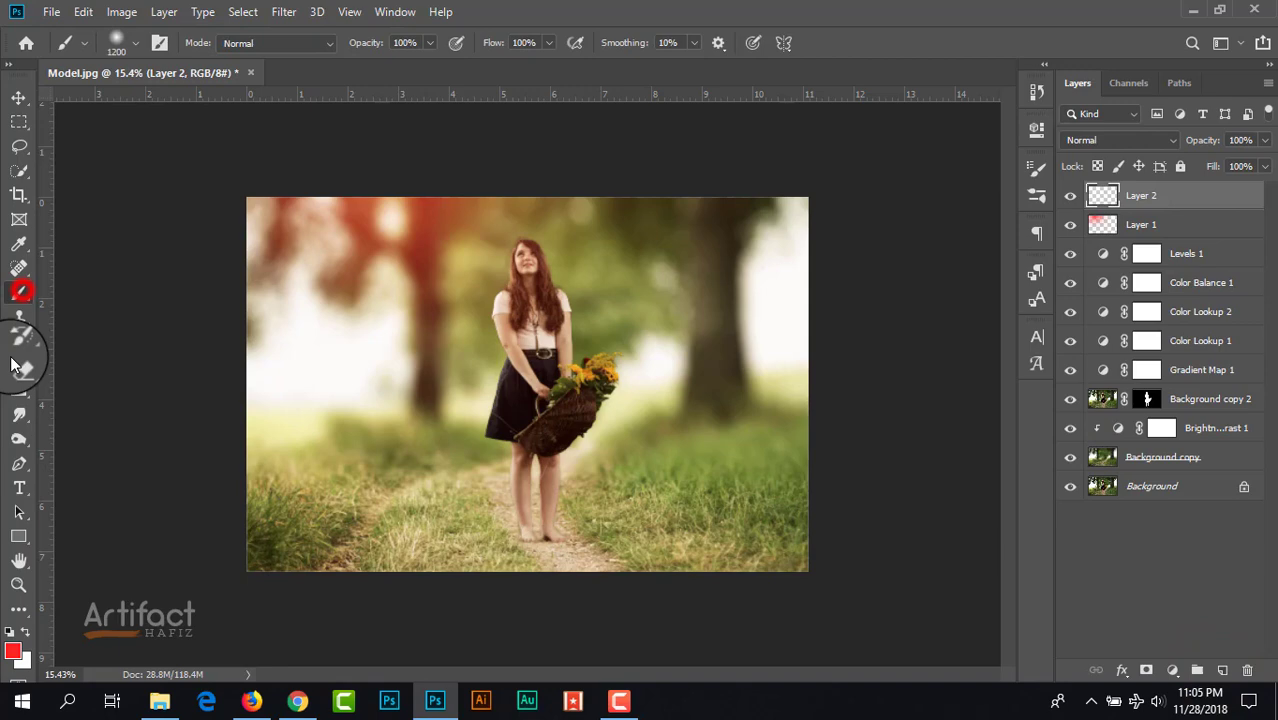
click(13, 651)
click(1045, 518)
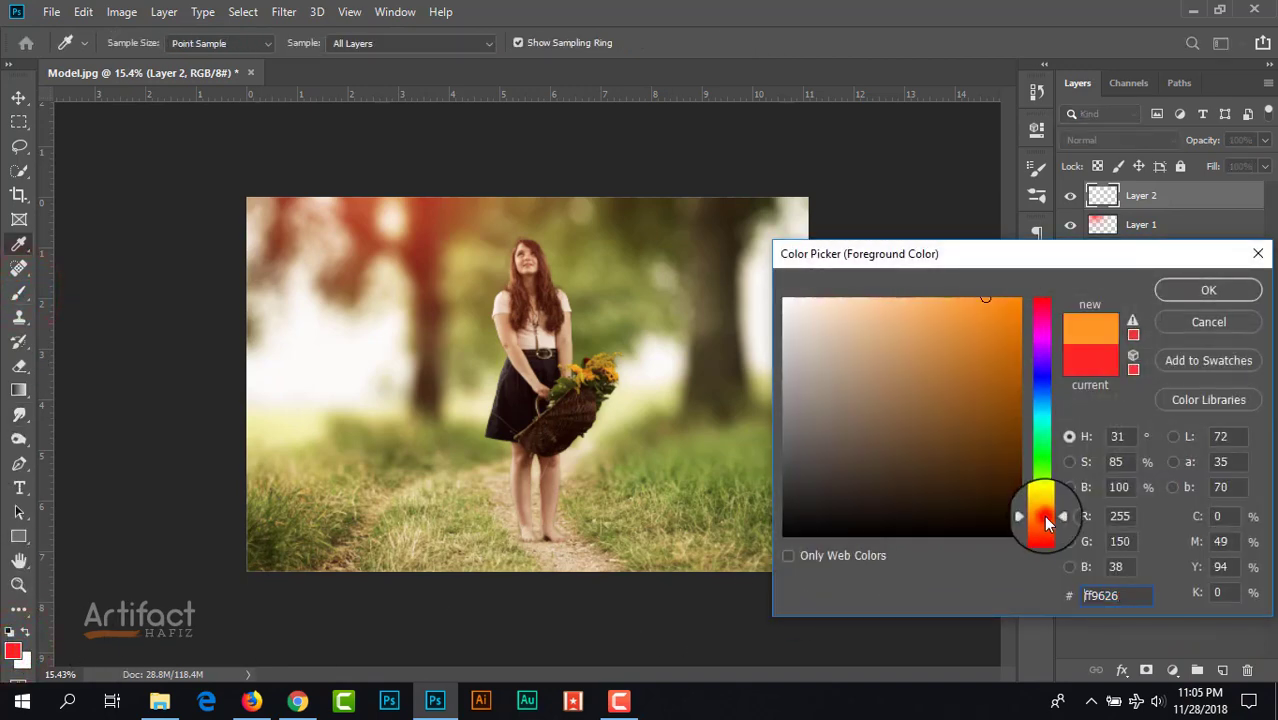
click(1208, 289)
click(537, 378)
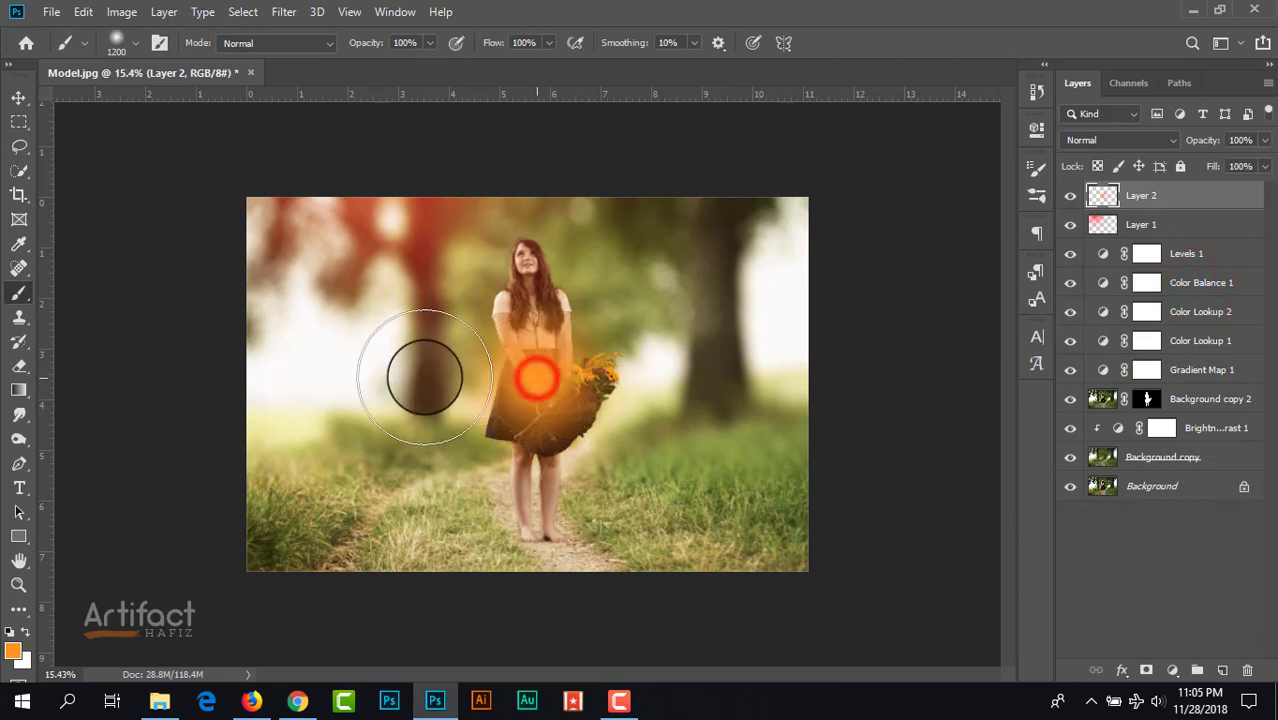
- Set the orange glow layer's blending mode to Screen
click(18, 97)
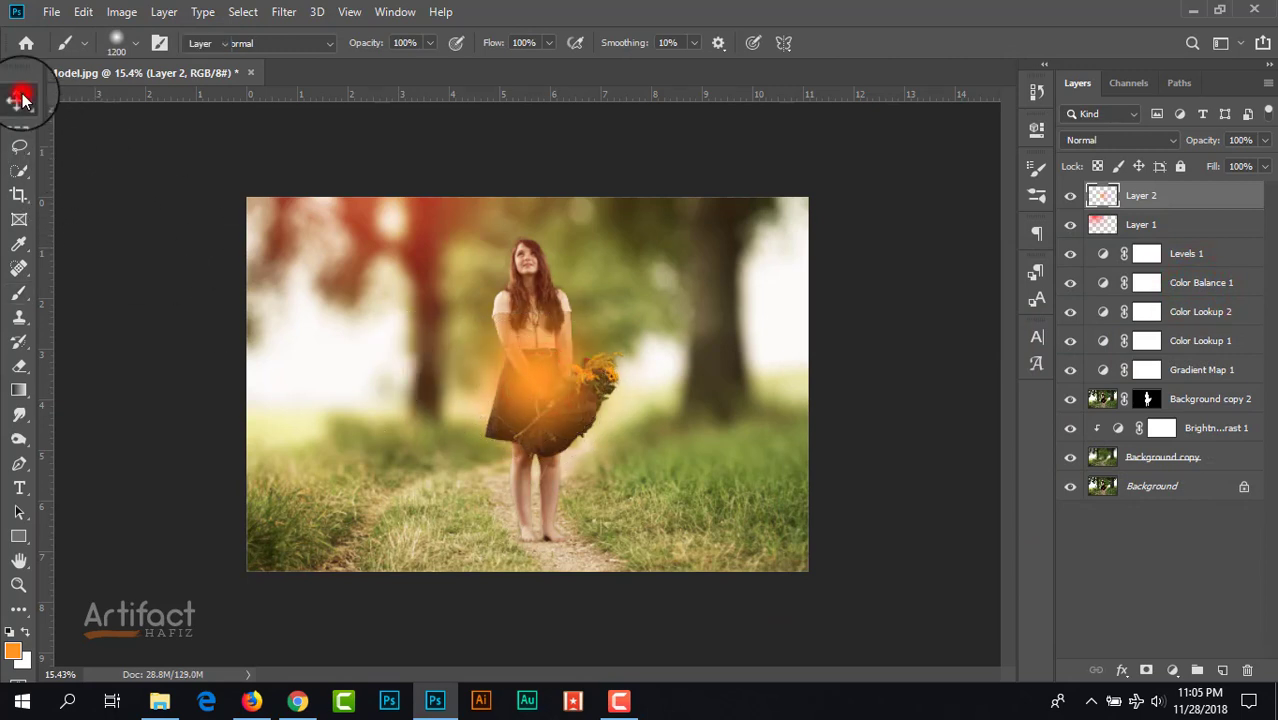
click(1125, 141)
click(1105, 303)
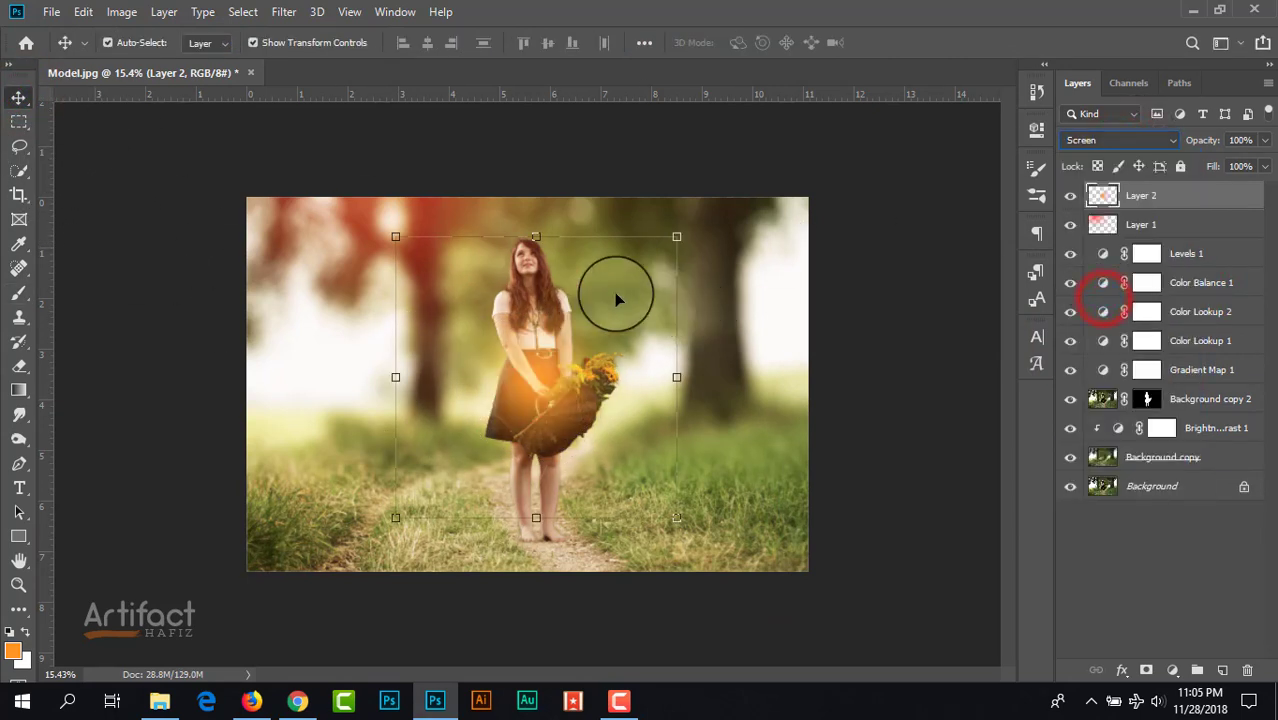
- Scale the orange glow to about 273% and place it over the photo's upper-left area
drag(677, 237, 1040, 30)
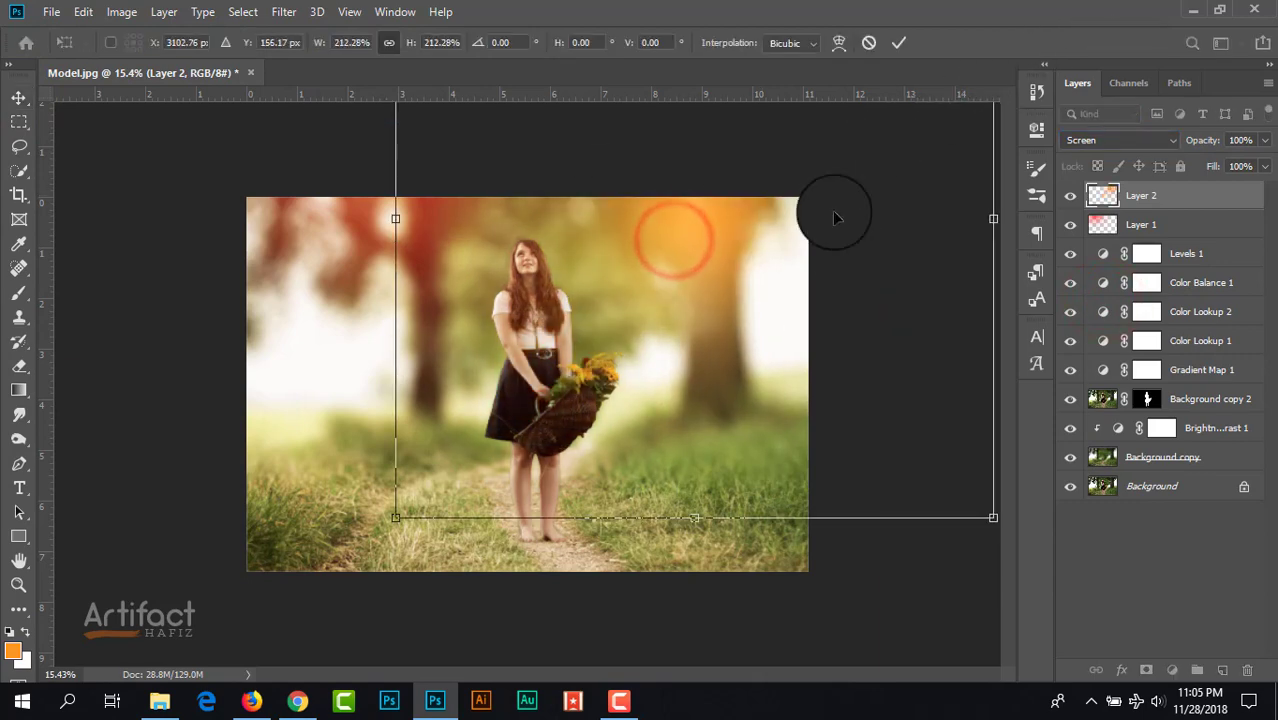
drag(777, 233, 471, 228)
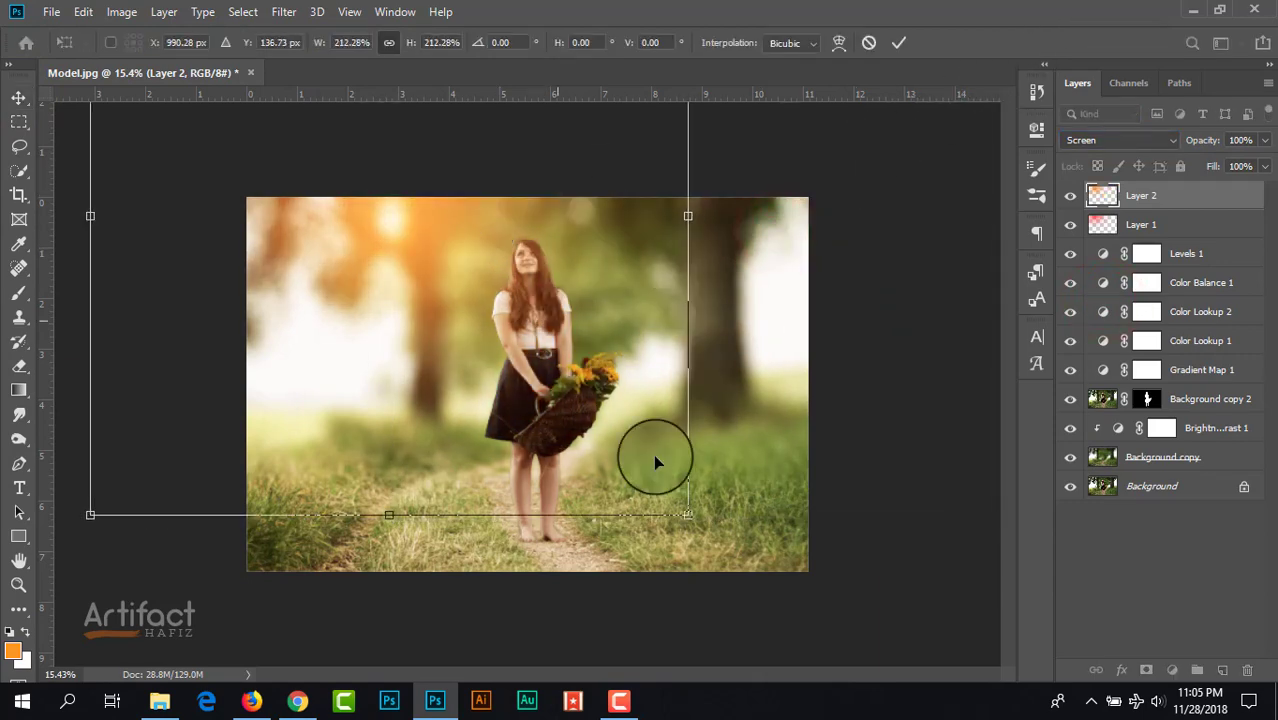
click(687, 514)
drag(687, 514, 860, 659)
drag(797, 583, 726, 486)
key(ctrl+0)
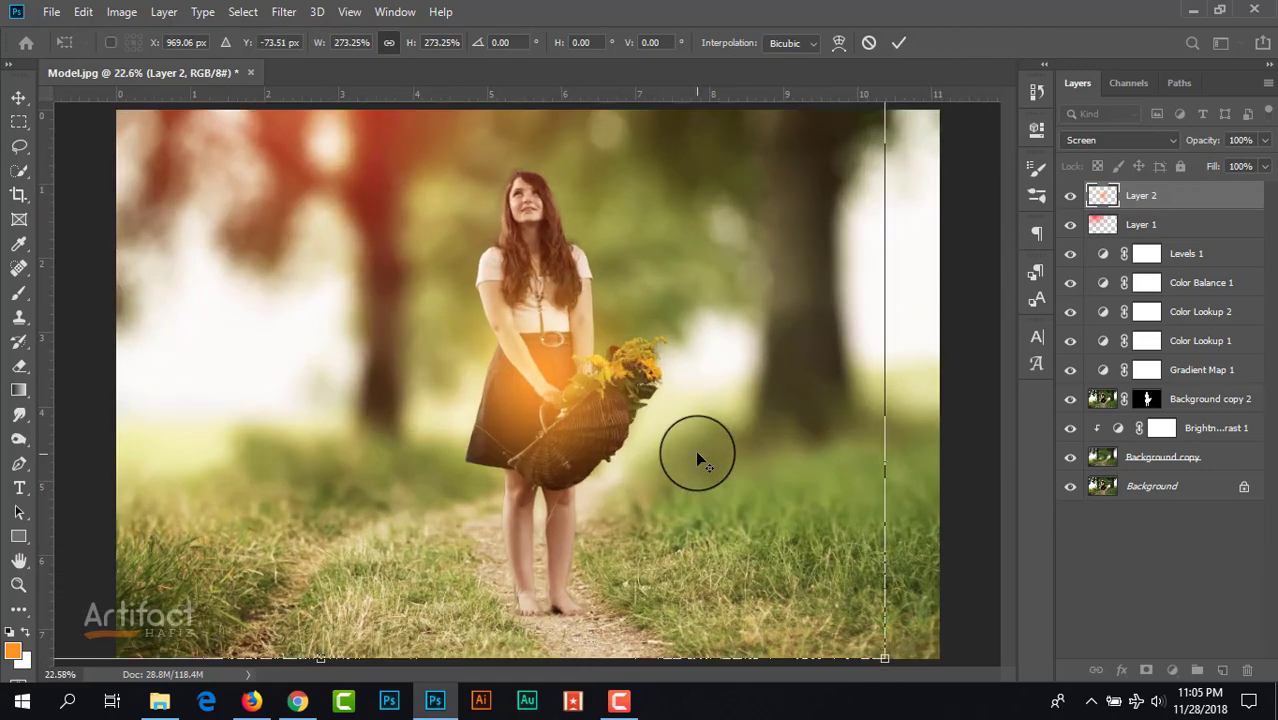
key(ctrl+0)
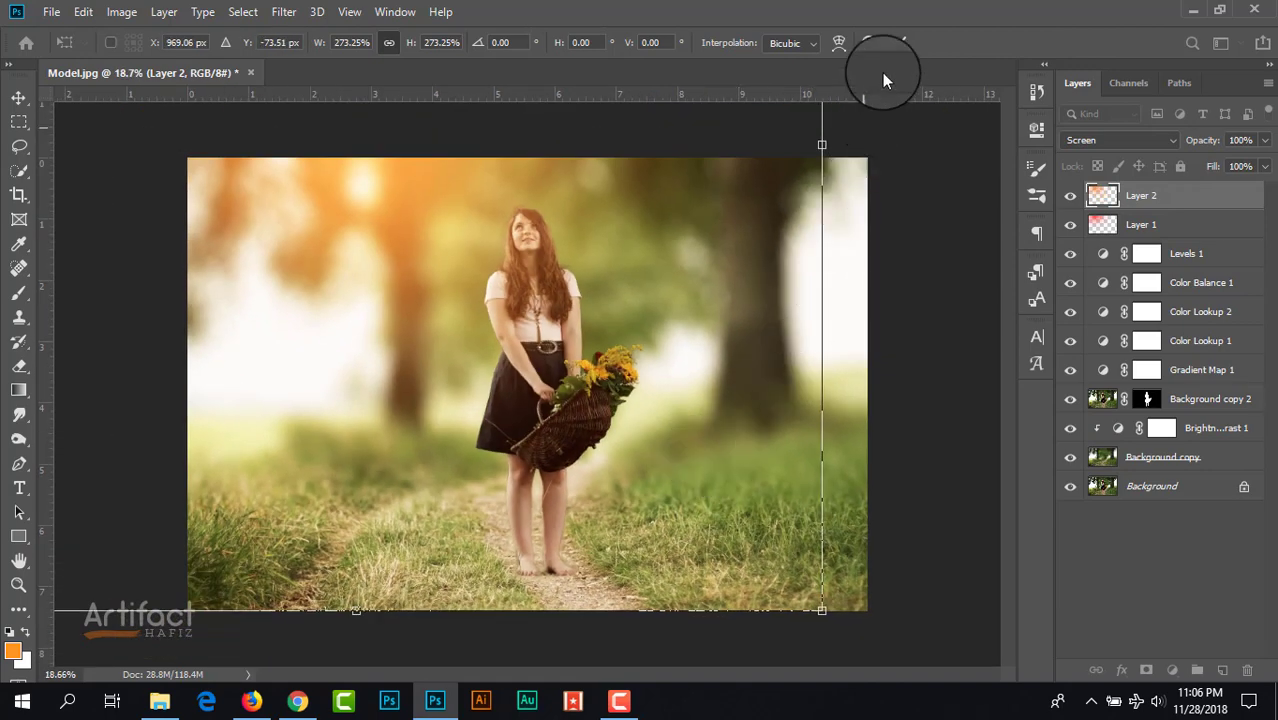
click(899, 44)
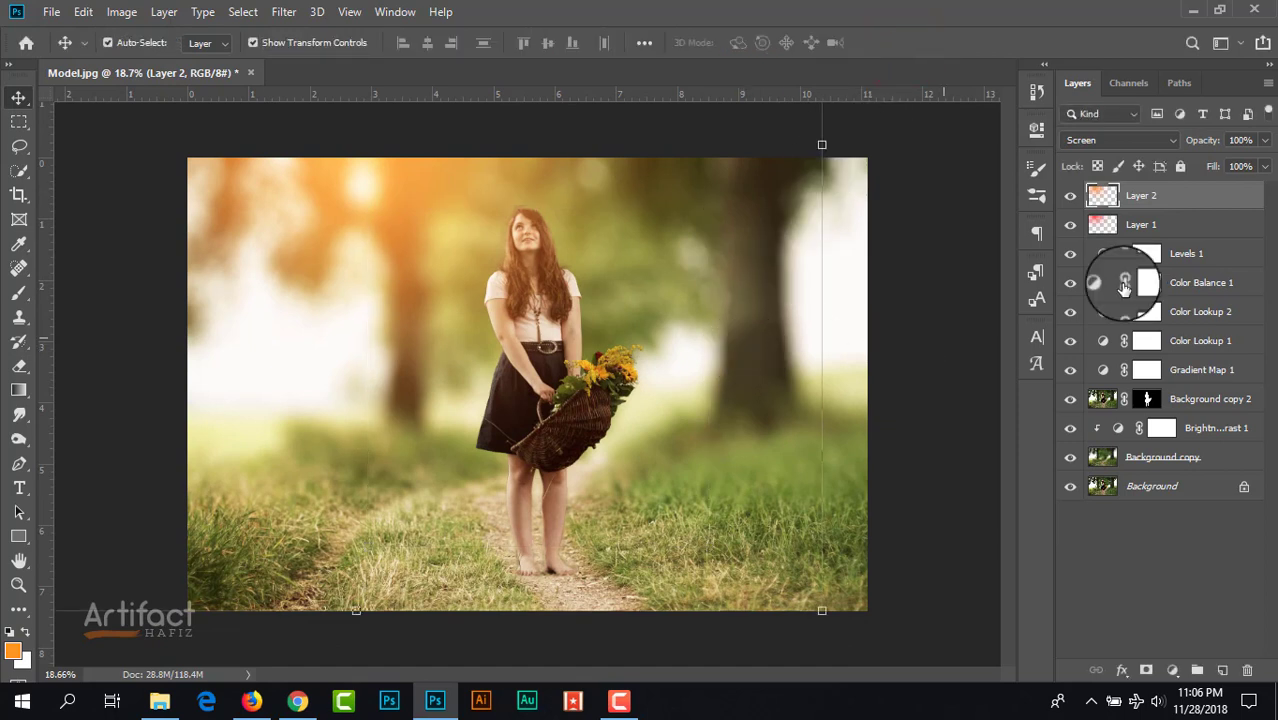
- Group the red and orange glow layers together
shift+click(1165, 224)
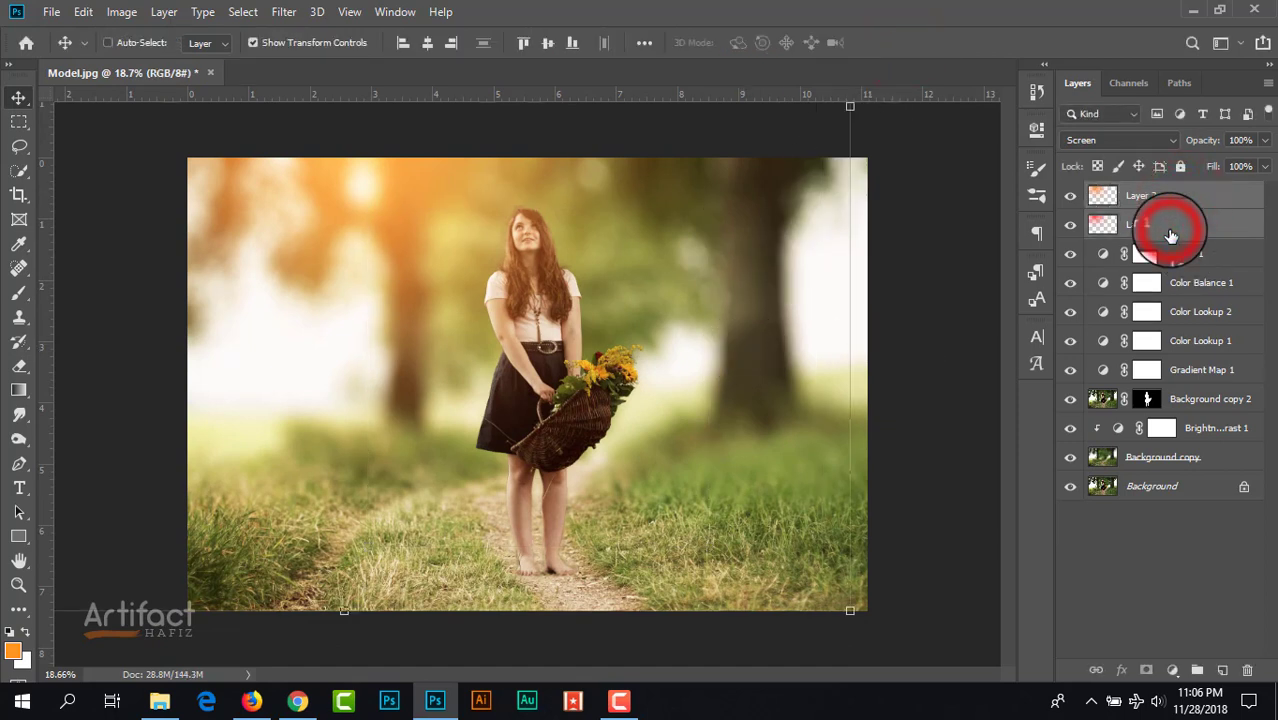
click(1195, 673)
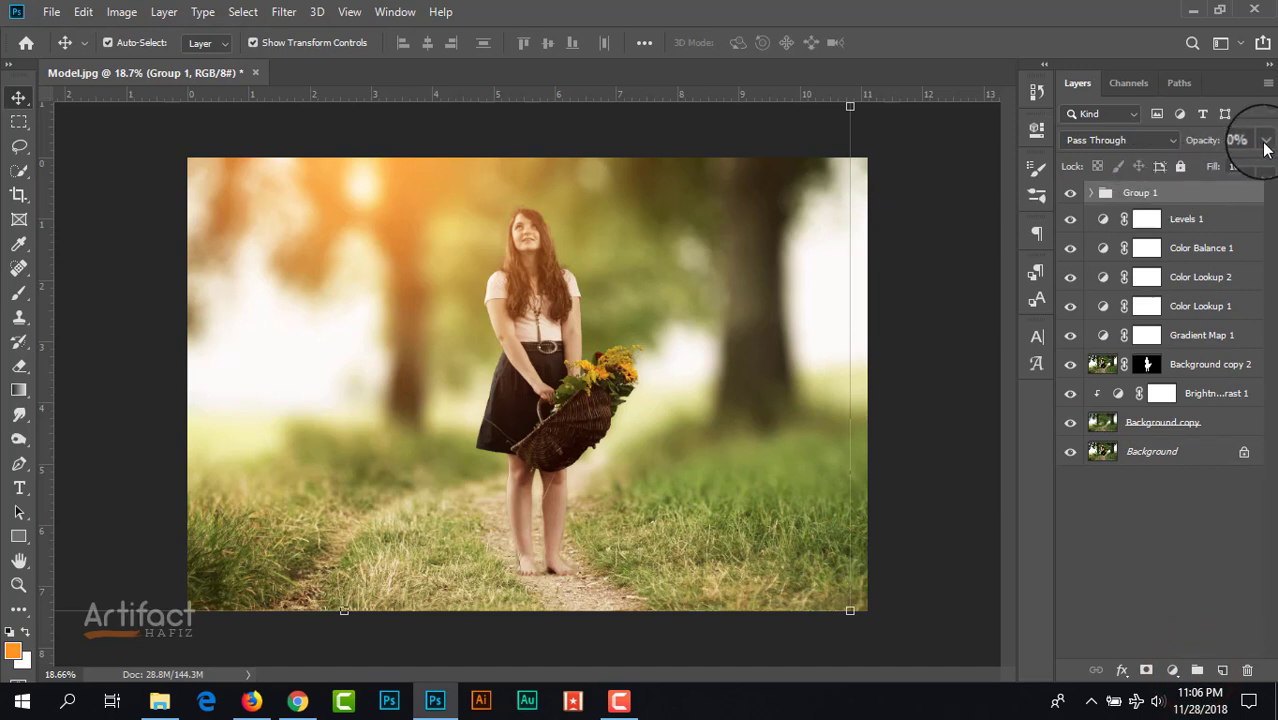
- Try placing Group 1 directly below the Background copy 2 layer, then undo the move
drag(1264, 140, 1204, 368)
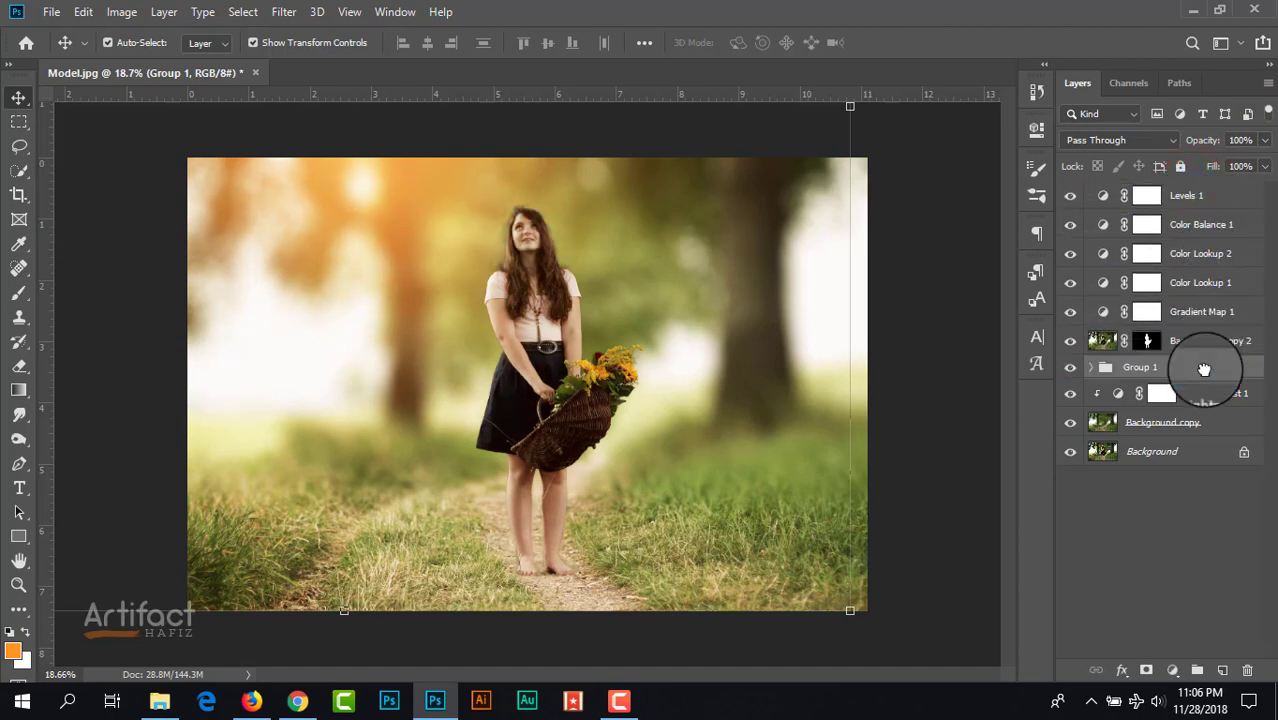
key(ctrl+z)
drag(1179, 191, 1177, 373)
key(ctrl+z)
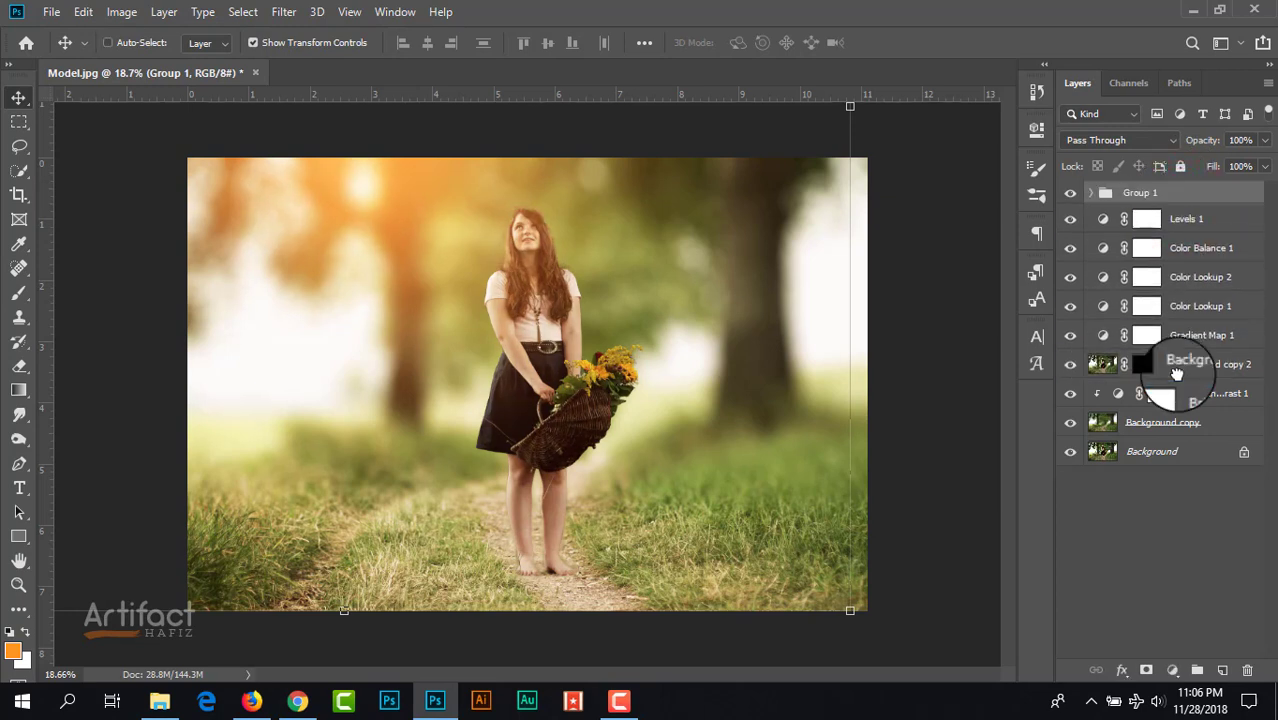
- Duplicate Group 1 and place the copy directly below the Background copy 2 layer
click(1180, 197)
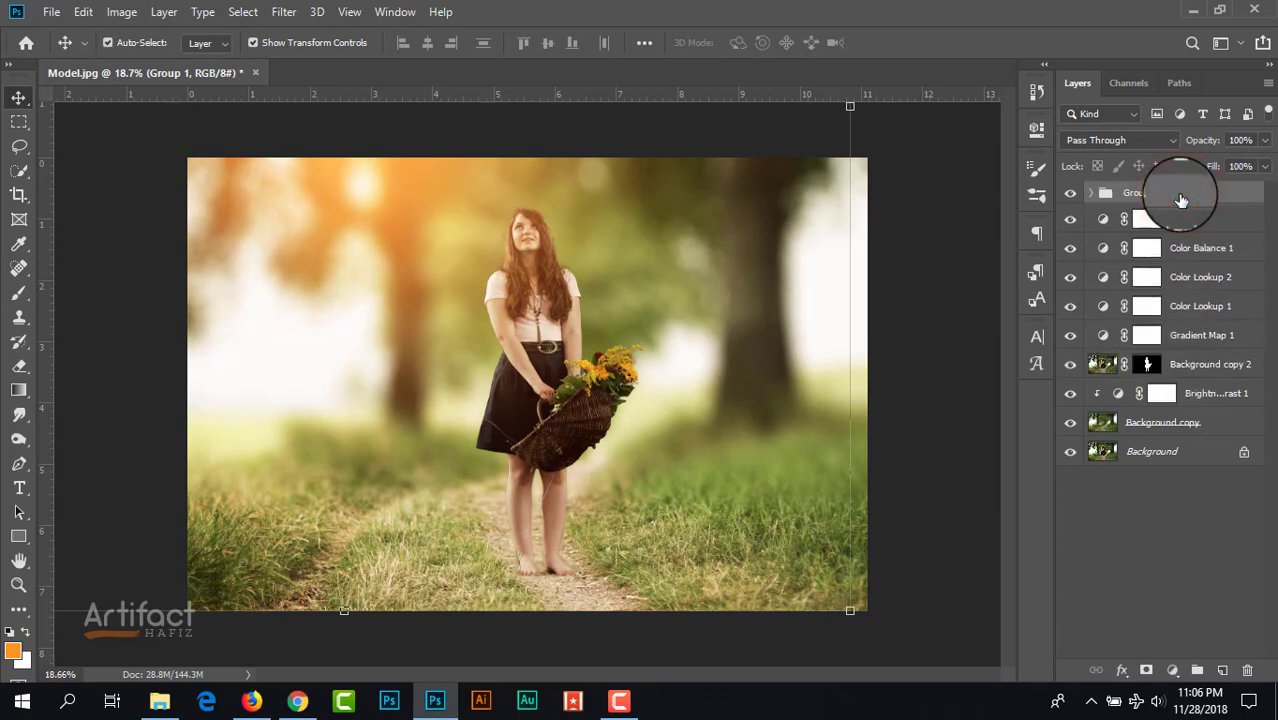
drag(1181, 200, 1222, 670)
drag(1141, 194, 1126, 393)
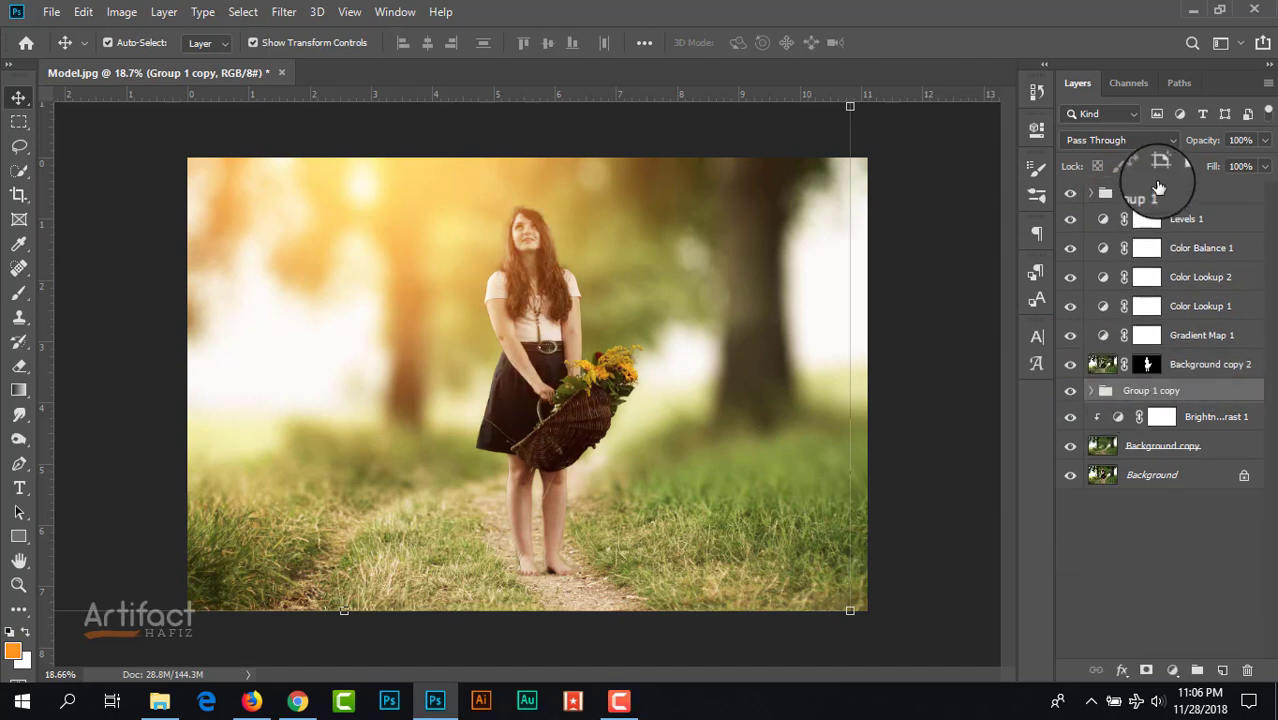
- Lower Group 1's opacity to 39% and reduce the opacity of Group 1 copy
click(1160, 192)
drag(1264, 141, 1204, 185)
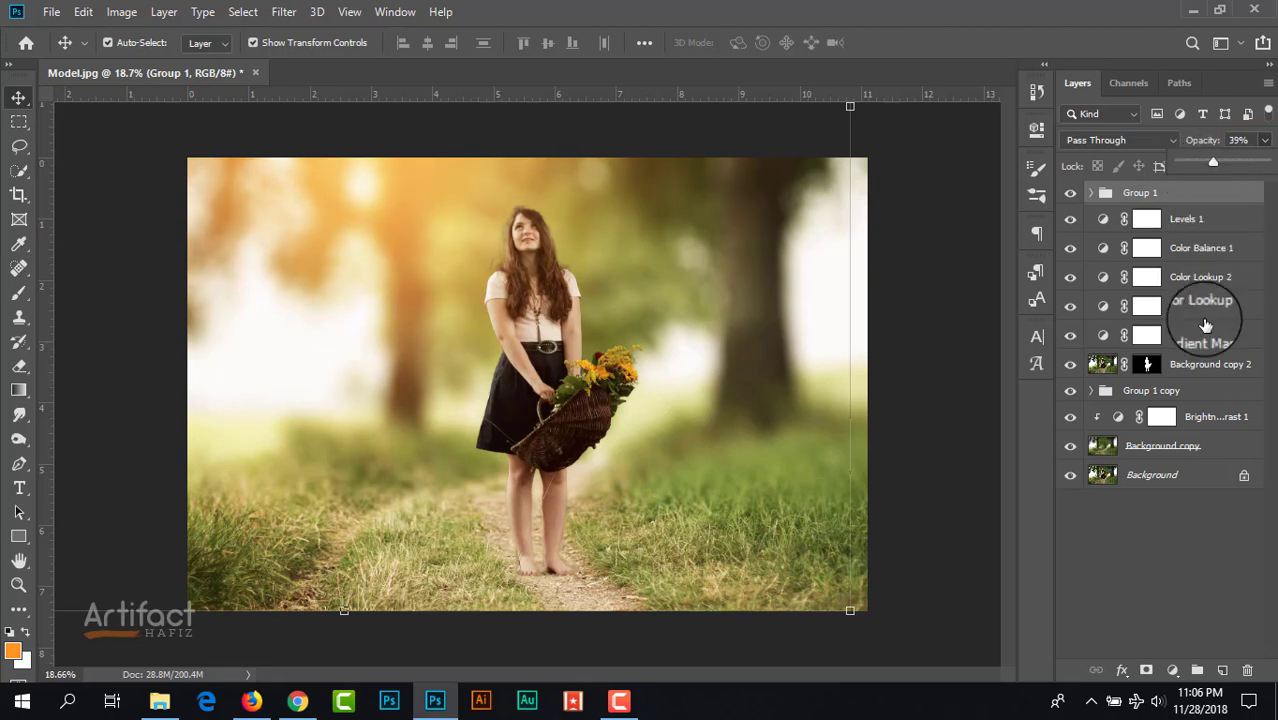
click(1205, 390)
click(1265, 141)
click(1266, 166)
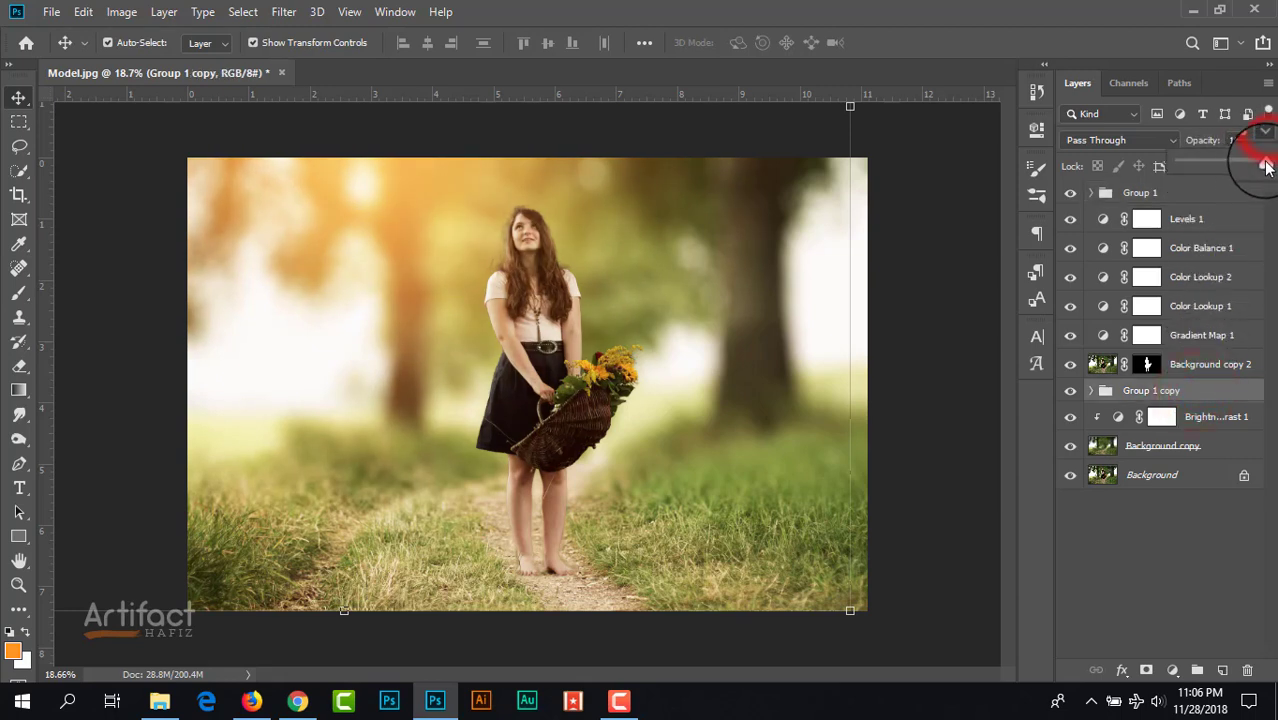
drag(1226, 168, 1234, 169)
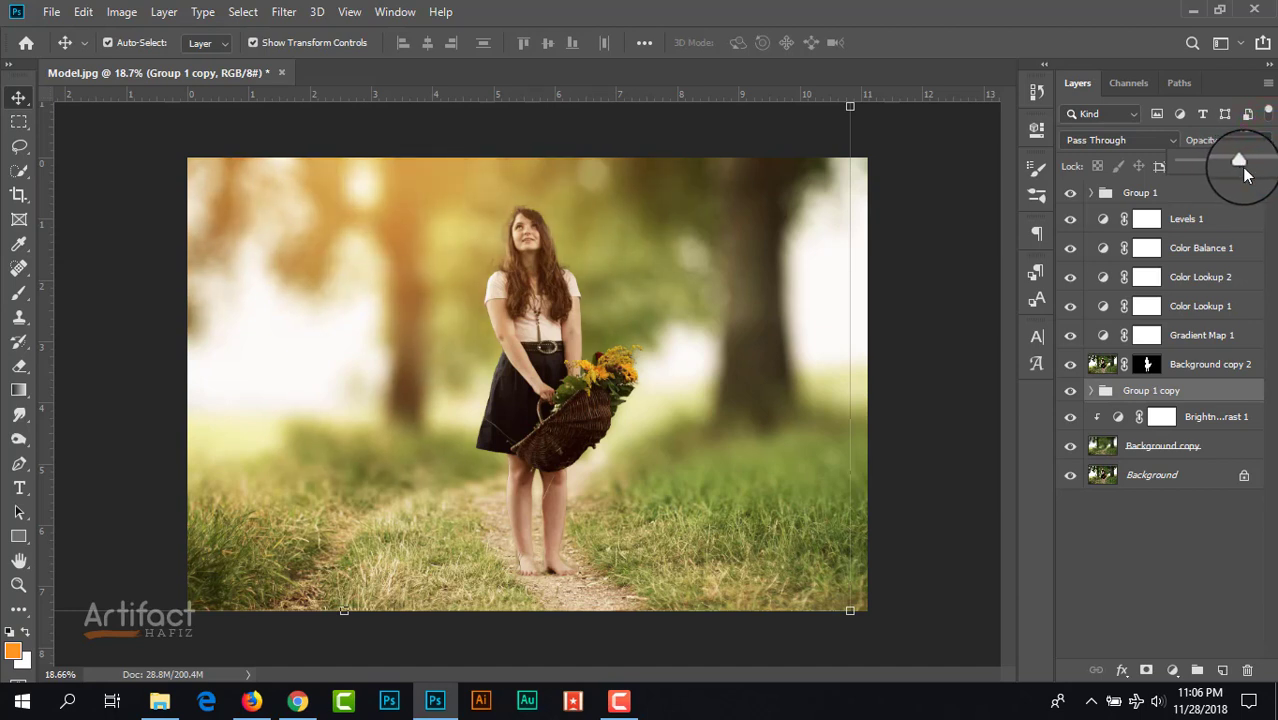
- Compare the photo with and without each glow group by toggling the visibility of Group 1 and Group 1 copy
click(1180, 196)
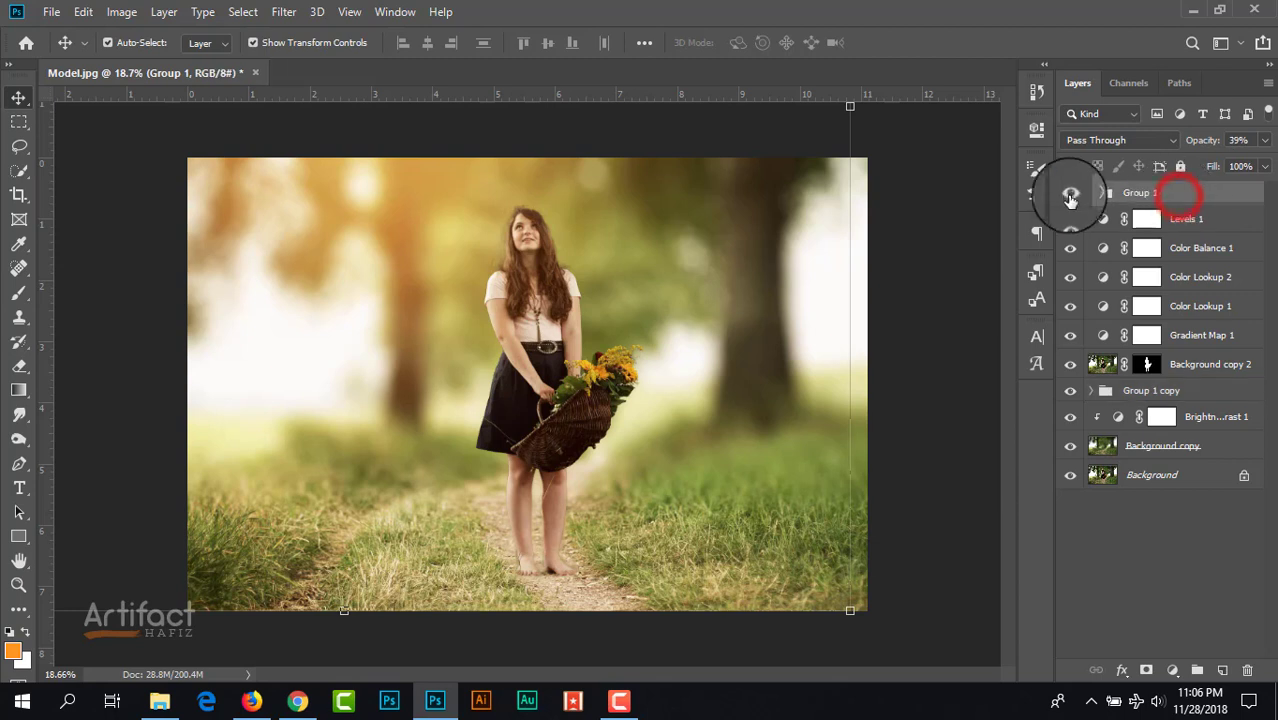
click(1068, 197)
click(1068, 197)
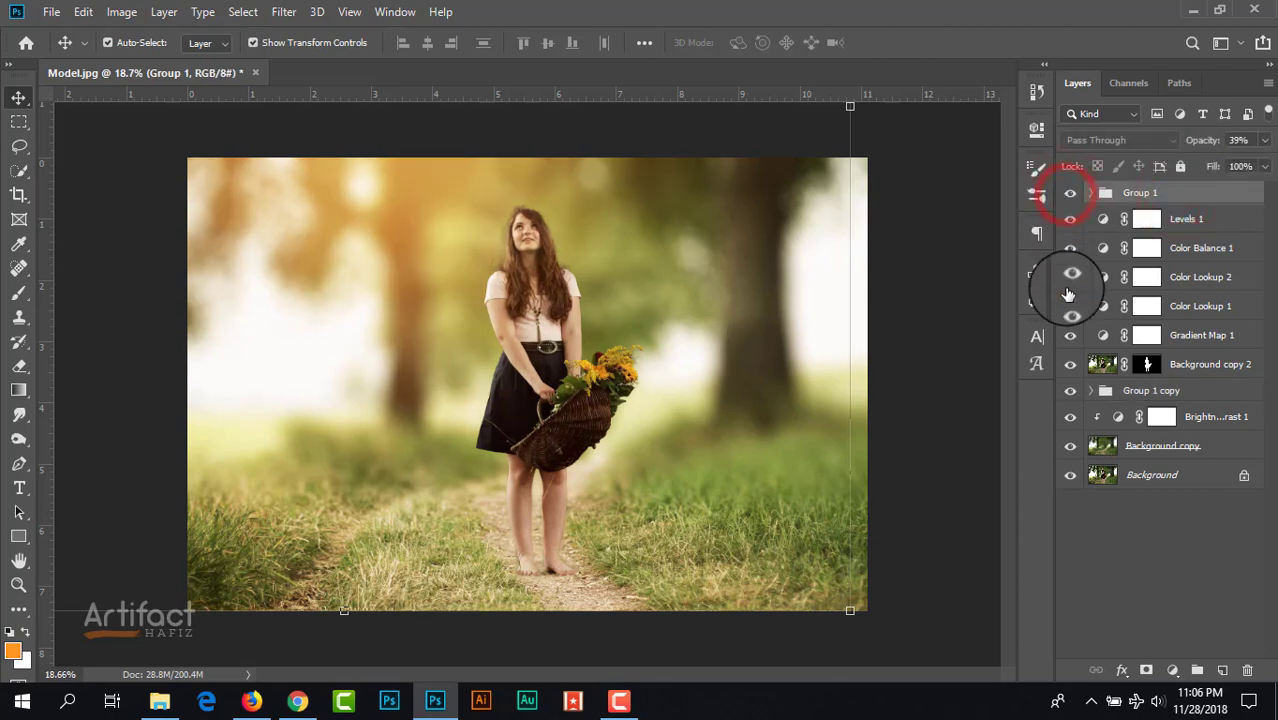
click(1068, 398)
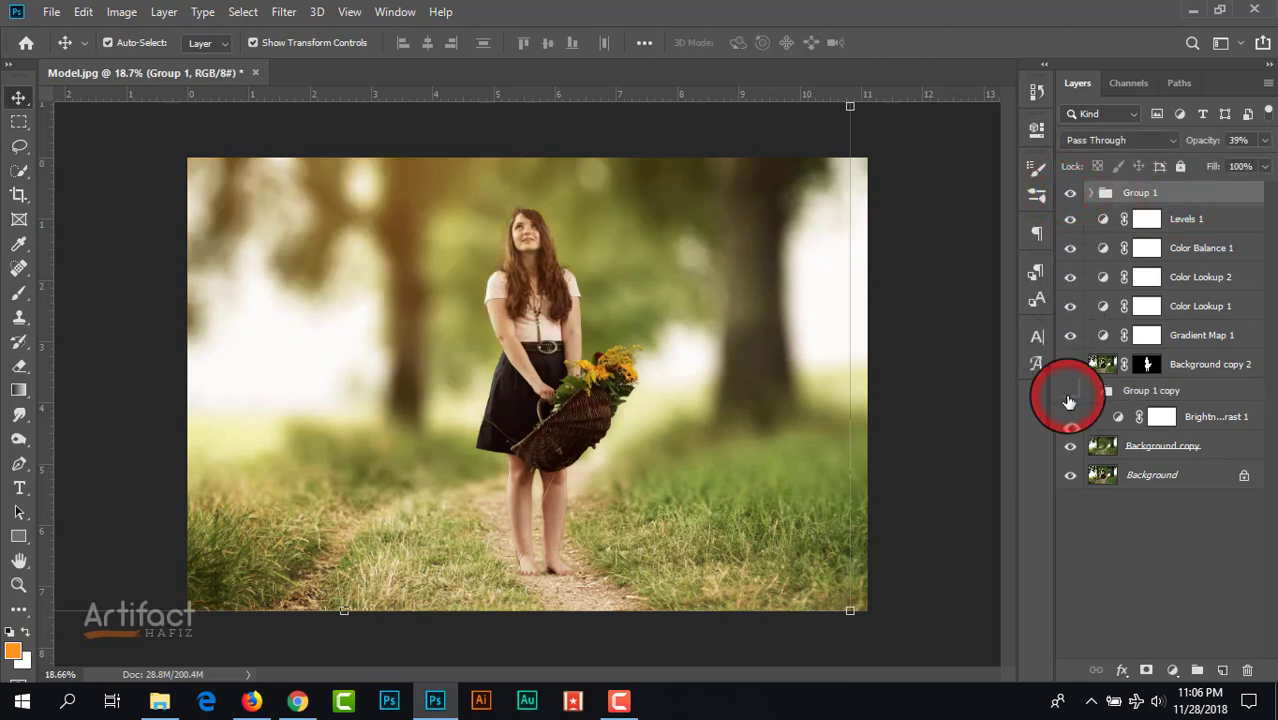
click(1069, 398)
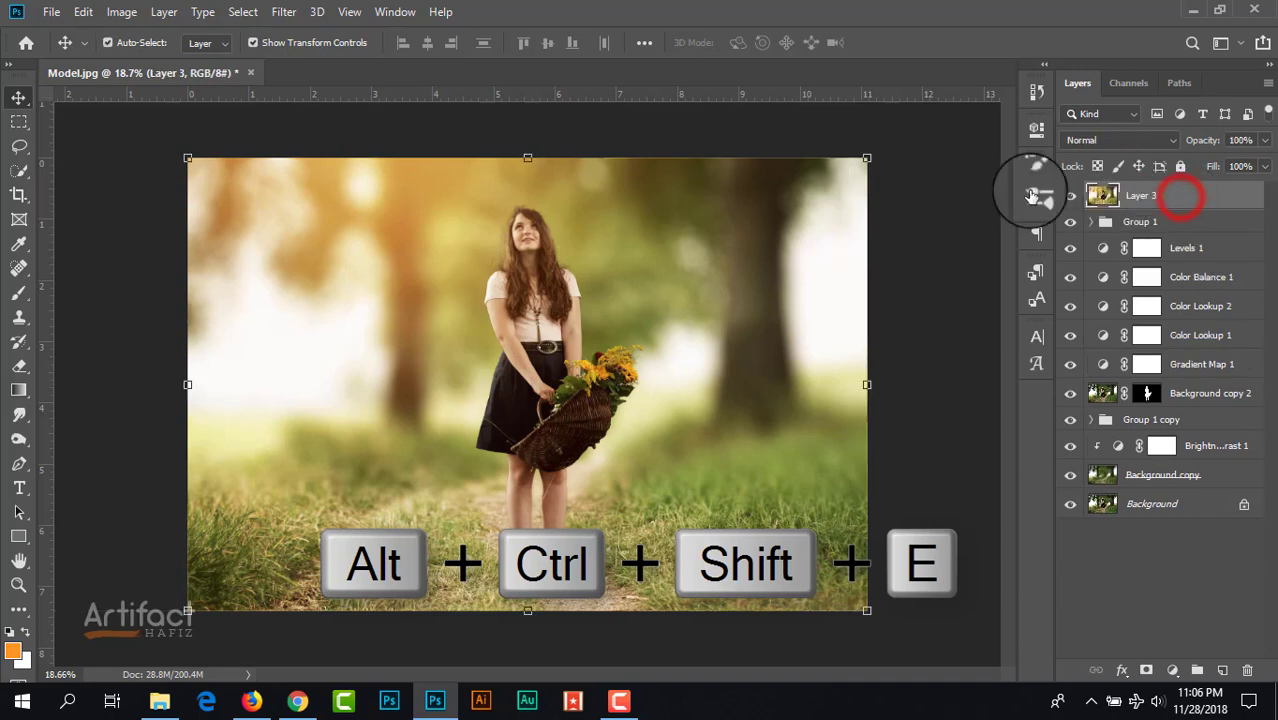
- In the Camera Raw Filter on a merged copy of all visible layers, set Temperature to +14 and Tint to -3
click(284, 12)
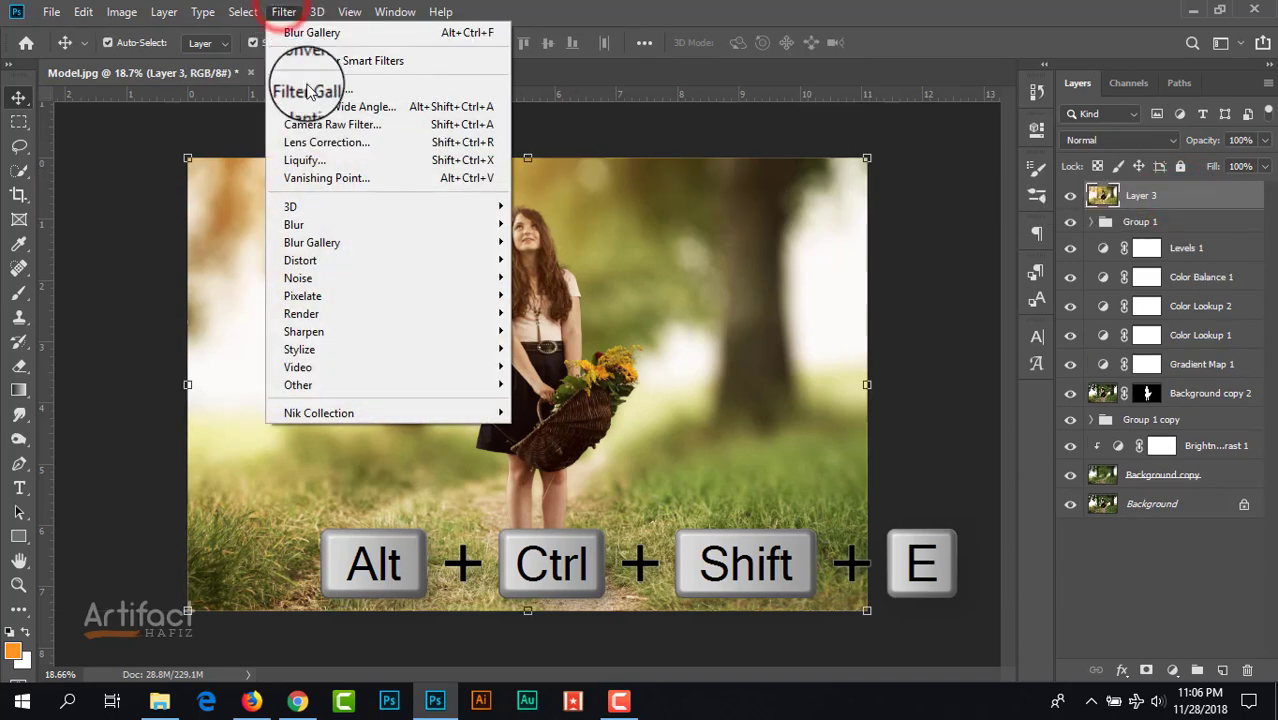
click(318, 124)
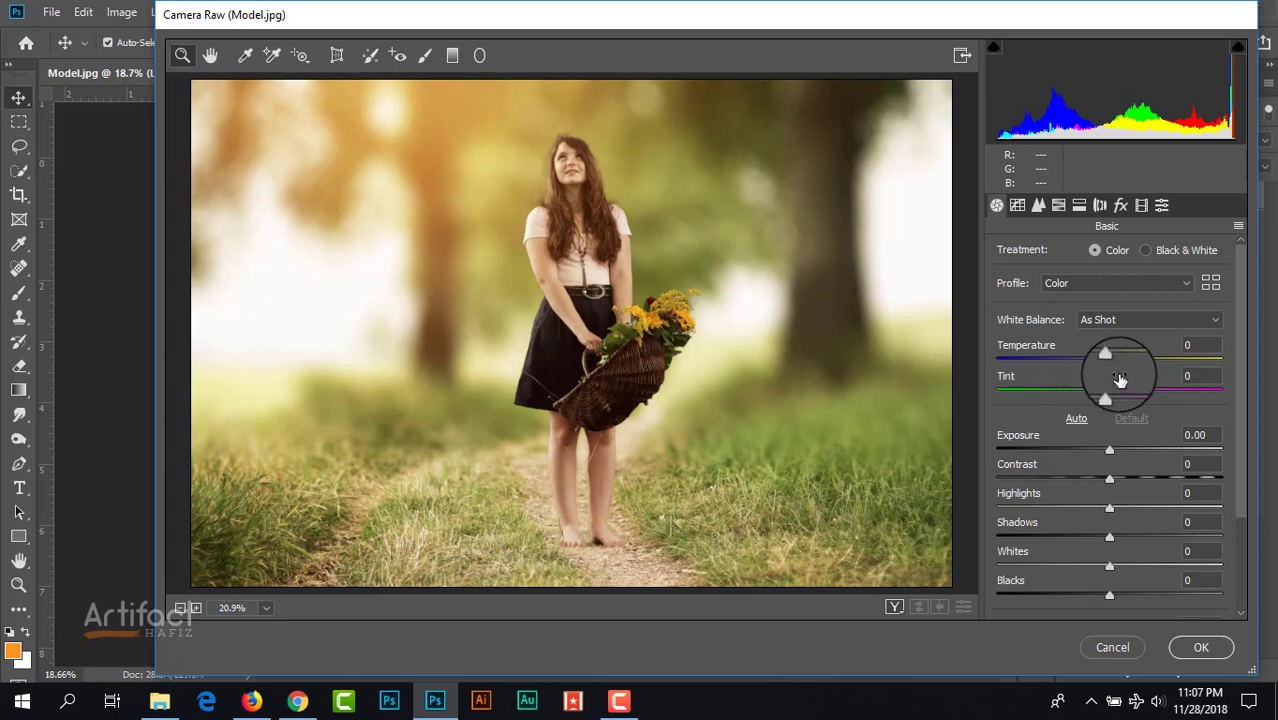
drag(1116, 367, 1124, 366)
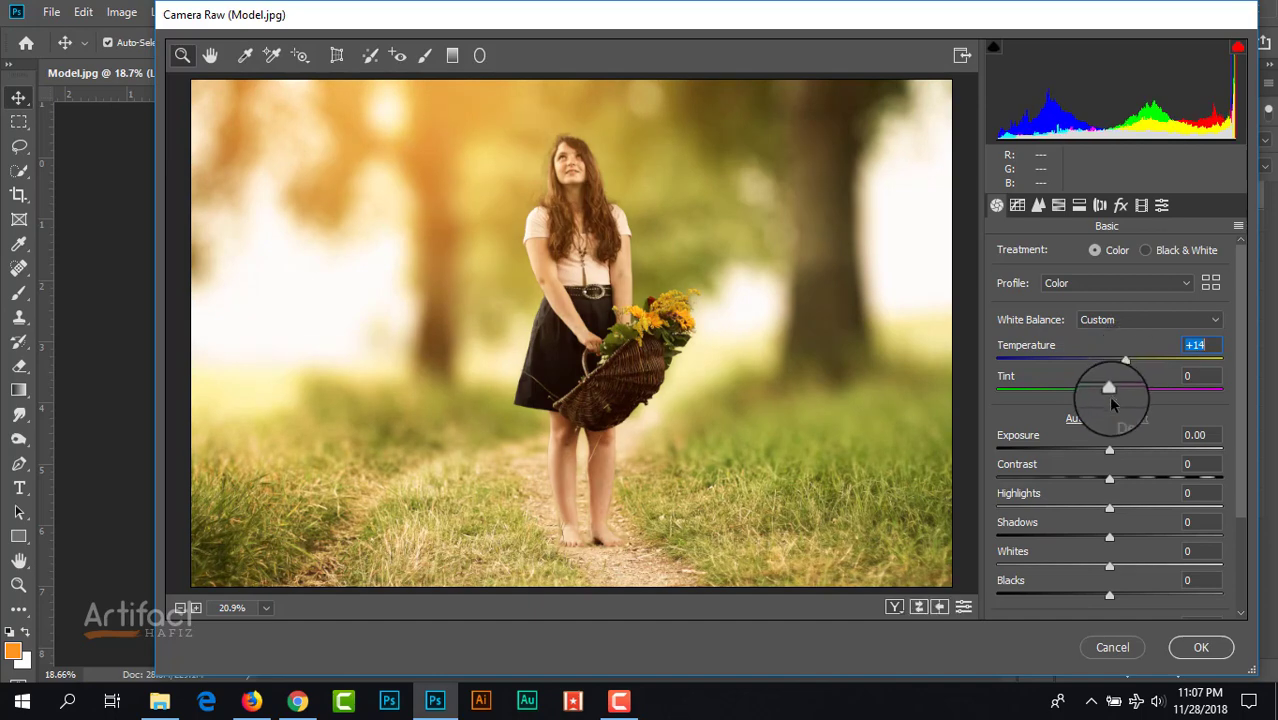
drag(1109, 398, 1143, 400)
drag(1150, 401, 1107, 404)
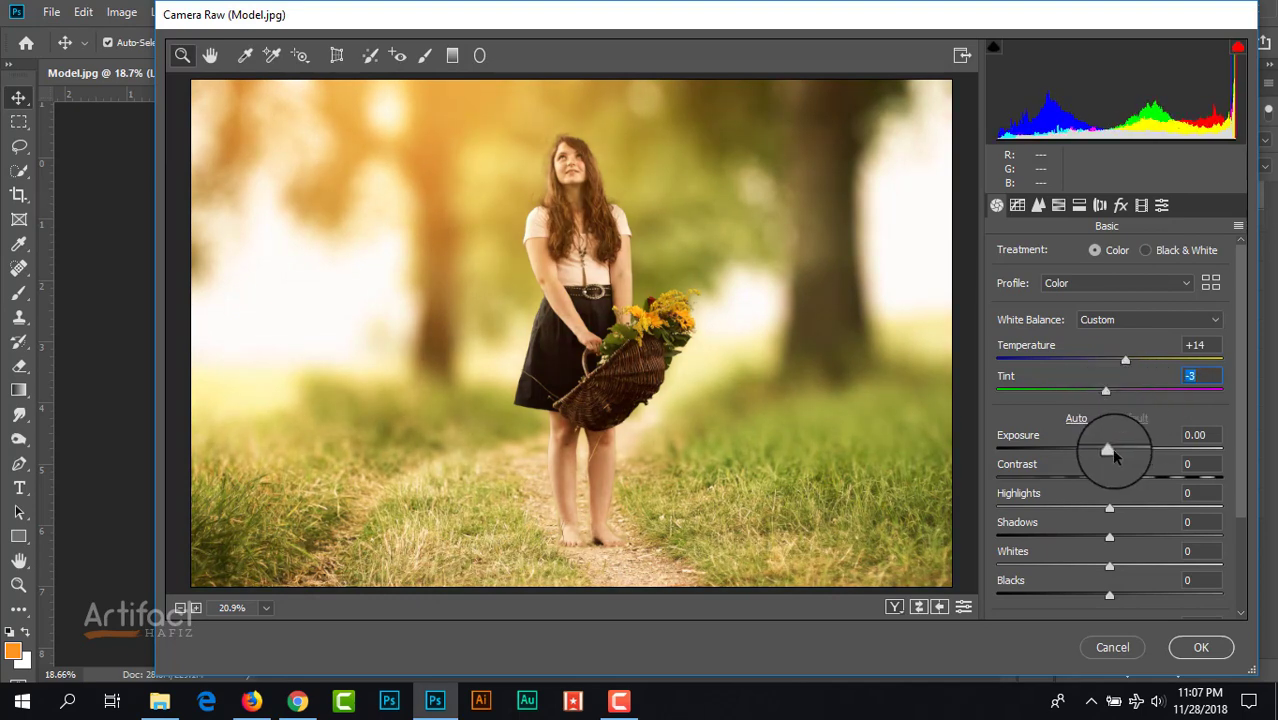
- Set Exposure to +0.25, Contrast to +5, Highlights to -100, Shadows to -9, Whites to -15 and Blacks to -11
drag(1110, 452, 978, 514)
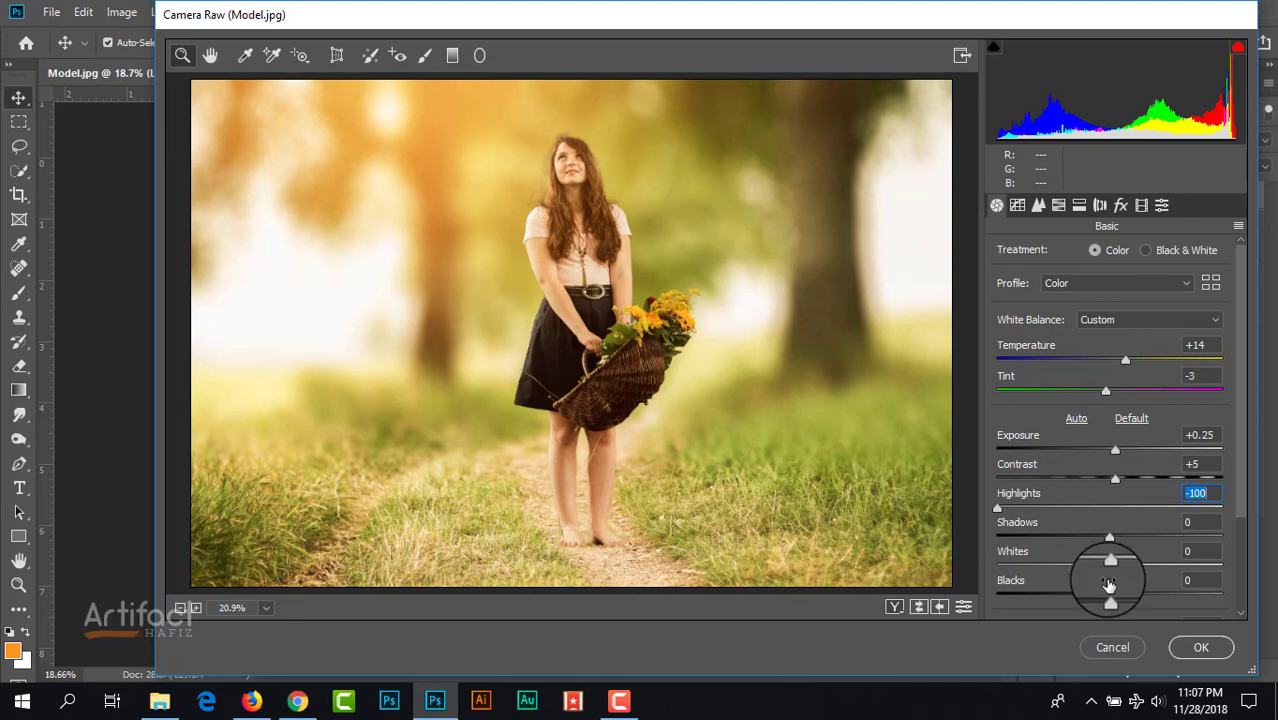
mouse_move(1112, 545)
mouse_down()
mouse_move(1075, 540)
mouse_move(1098, 540)
mouse_up()
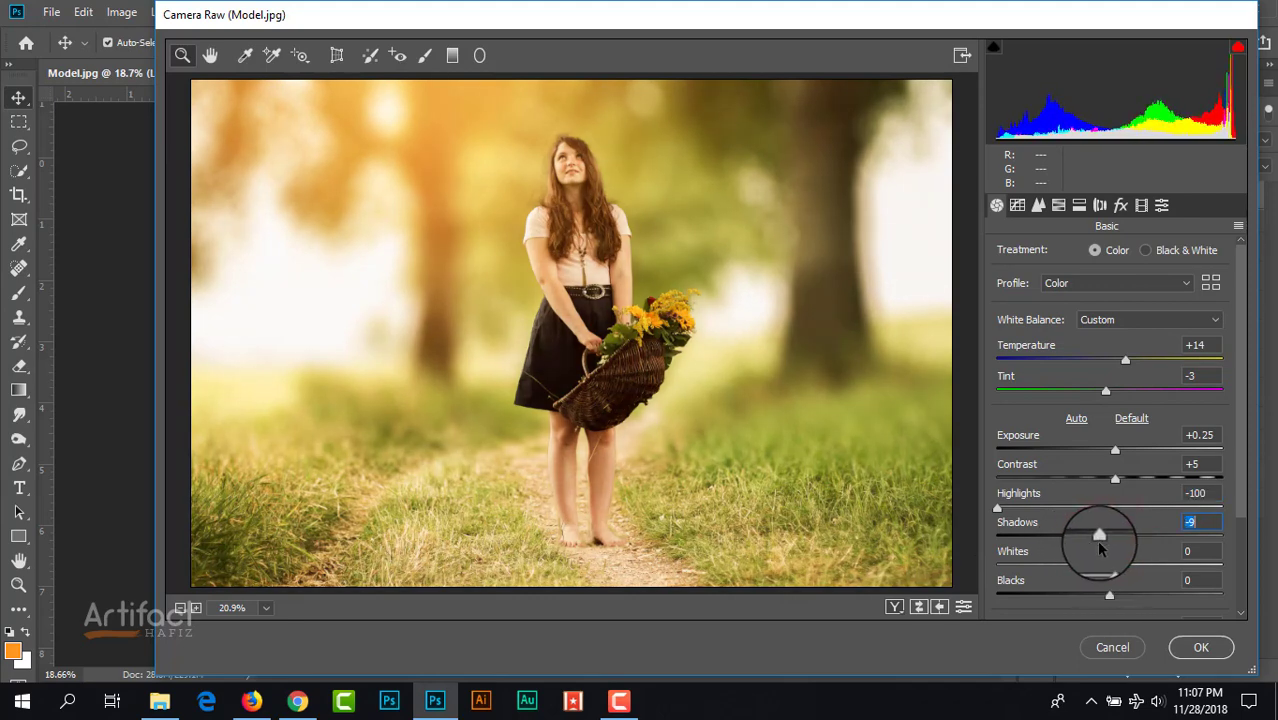
scroll(1112, 580, down, 2)
scroll(1112, 580, down, 1)
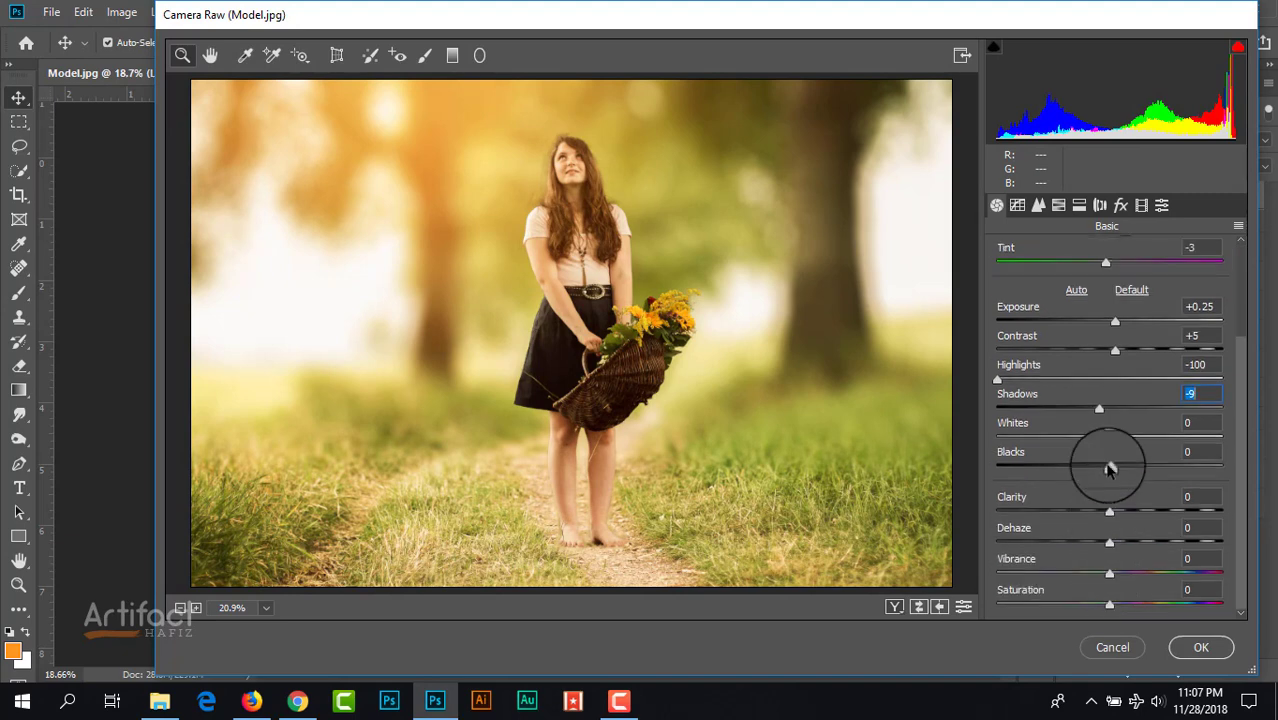
drag(1112, 440, 1099, 470)
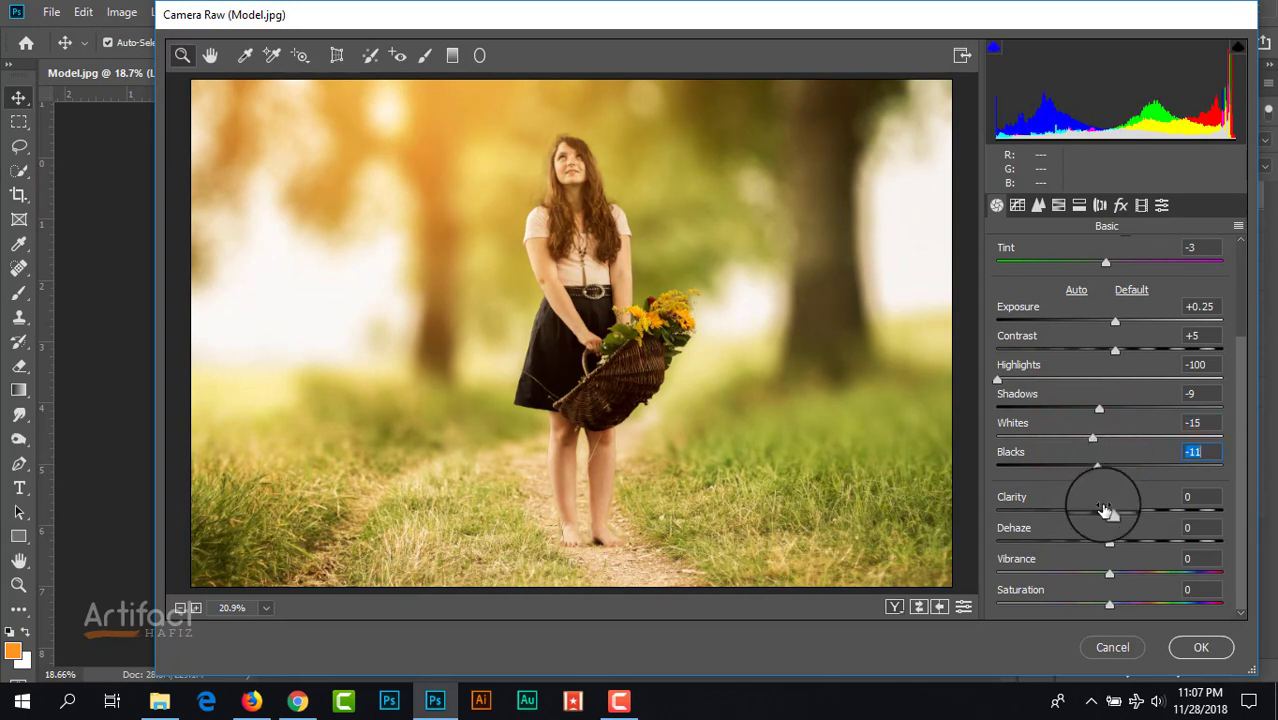
- Set Clarity to +4, Vibrance to +4 and Saturation to +2
drag(1109, 512, 1115, 513)
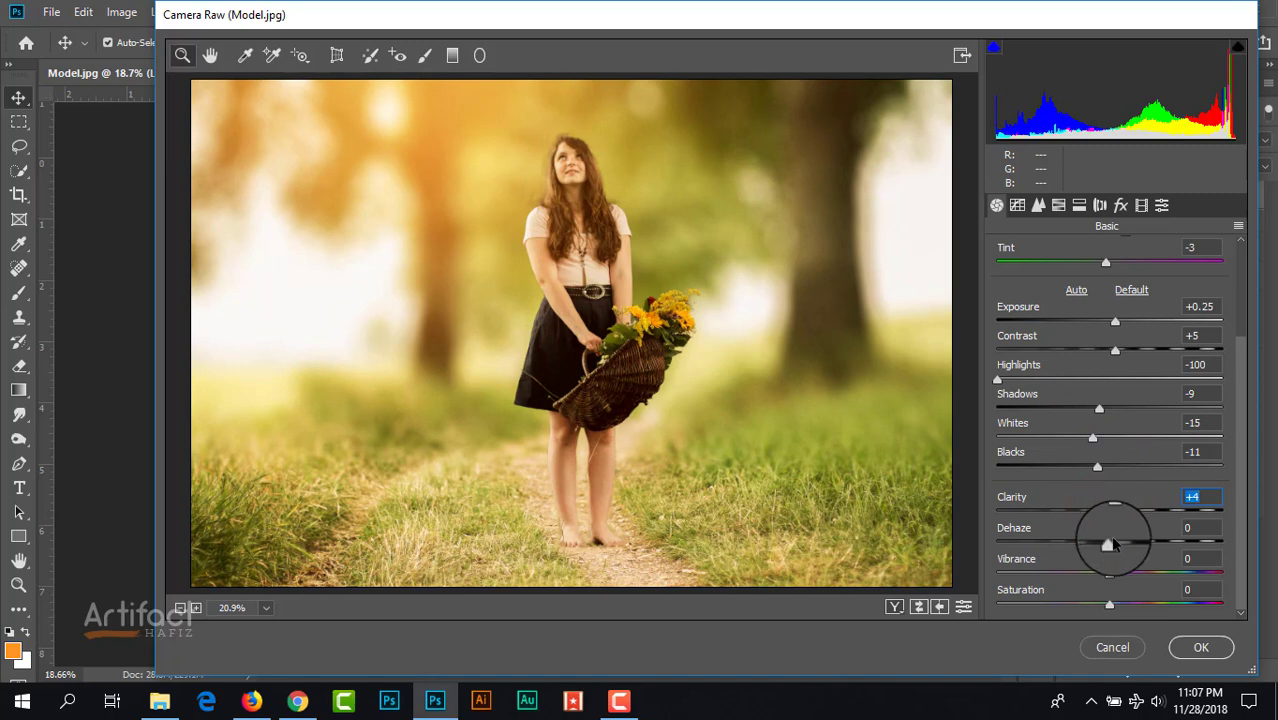
drag(1115, 577, 1110, 610)
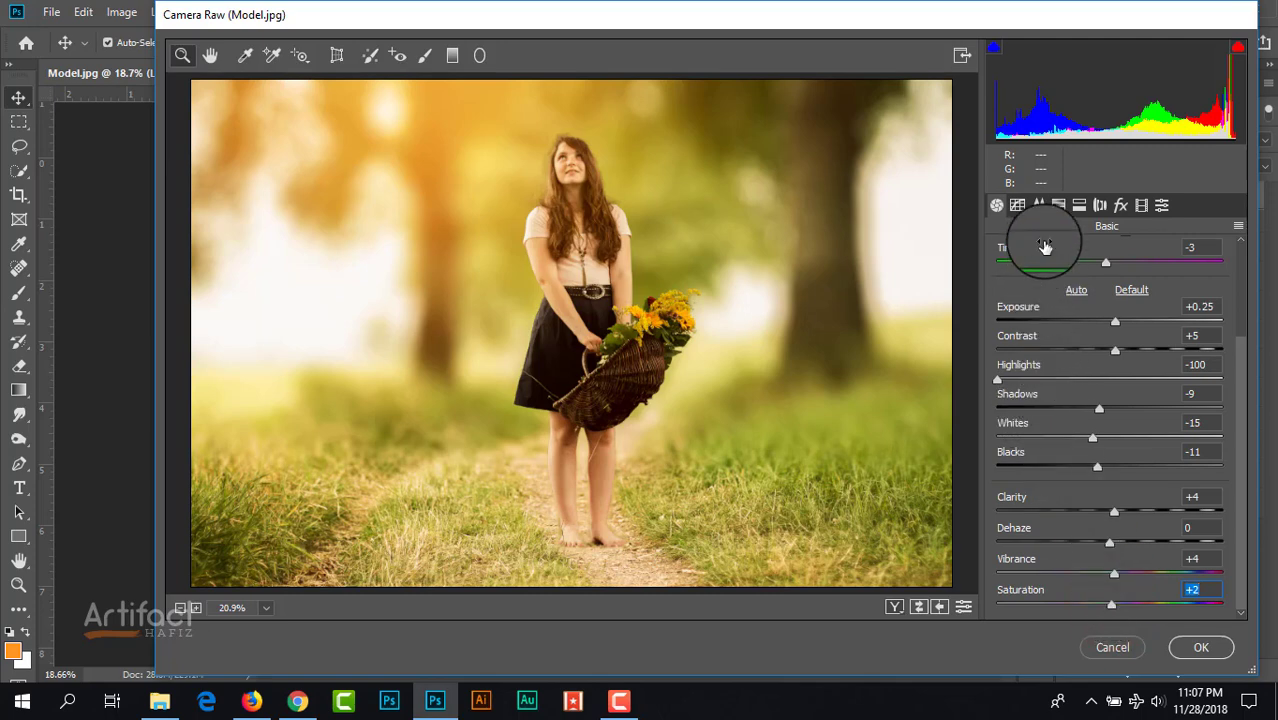
- In the Detail settings, set the sharpening Amount to 10 and the noise reduction Luminance to 5
click(1039, 205)
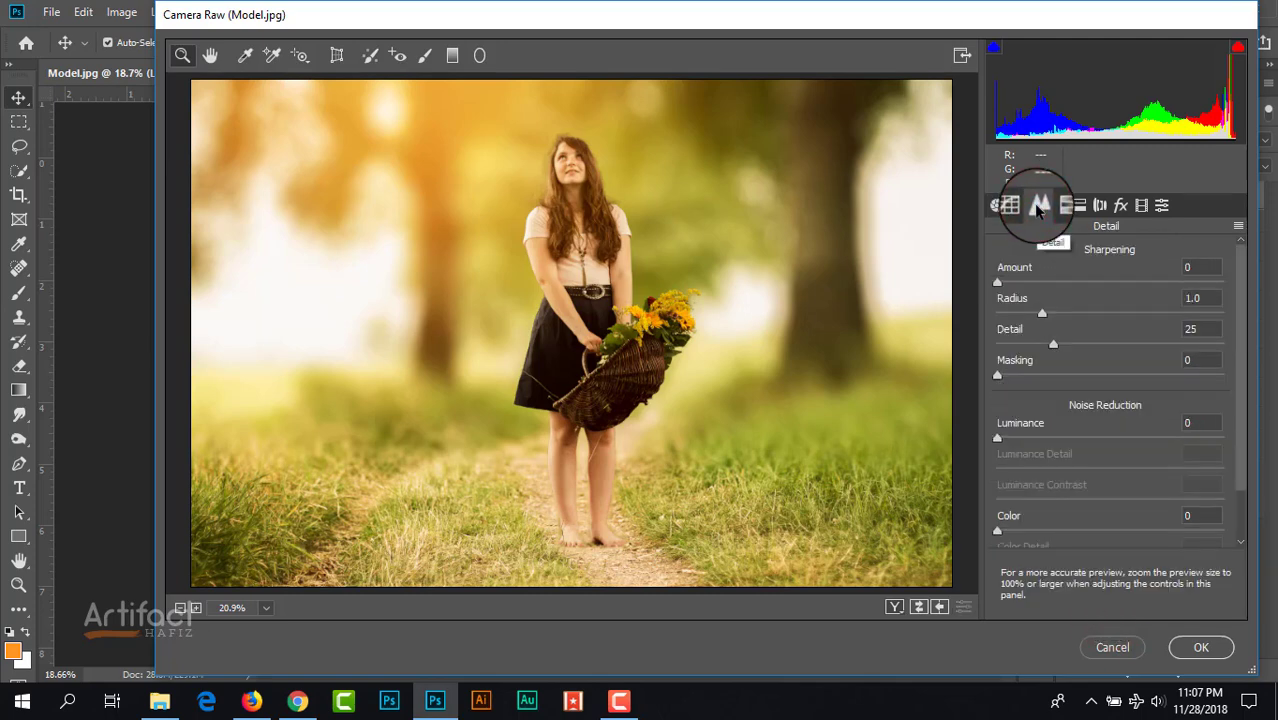
drag(998, 286, 1010, 290)
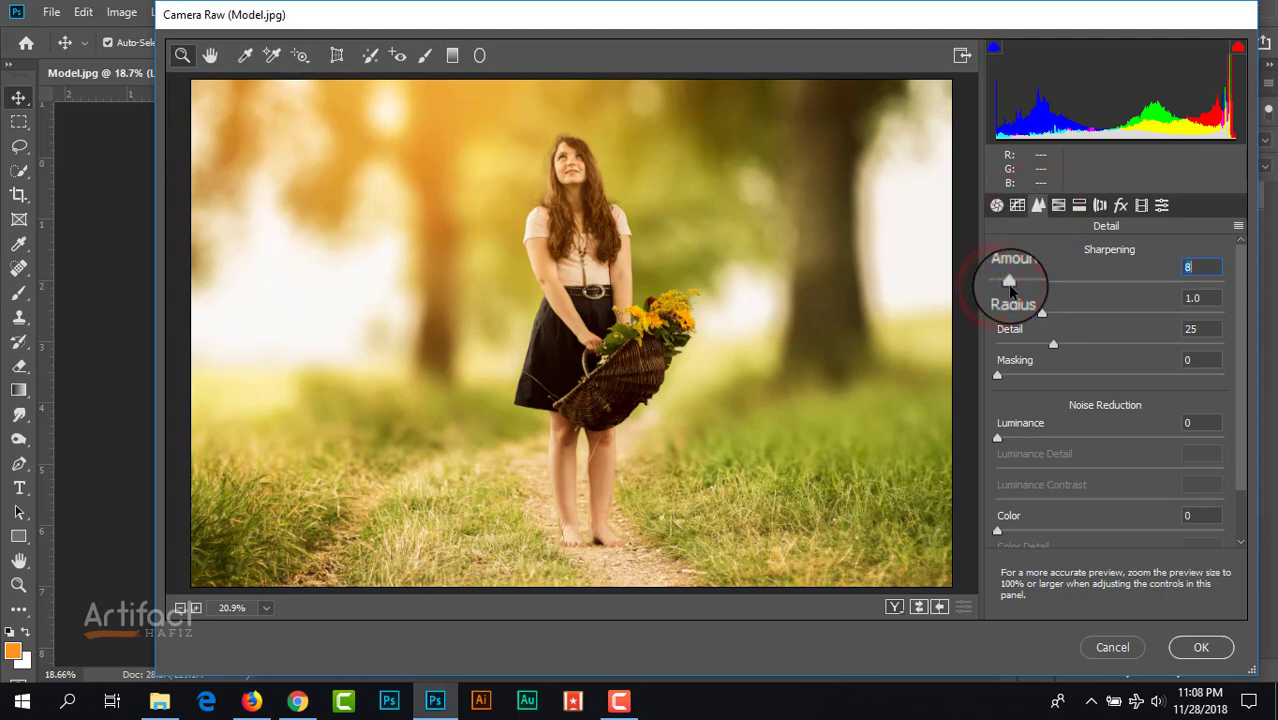
drag(997, 438, 1009, 440)
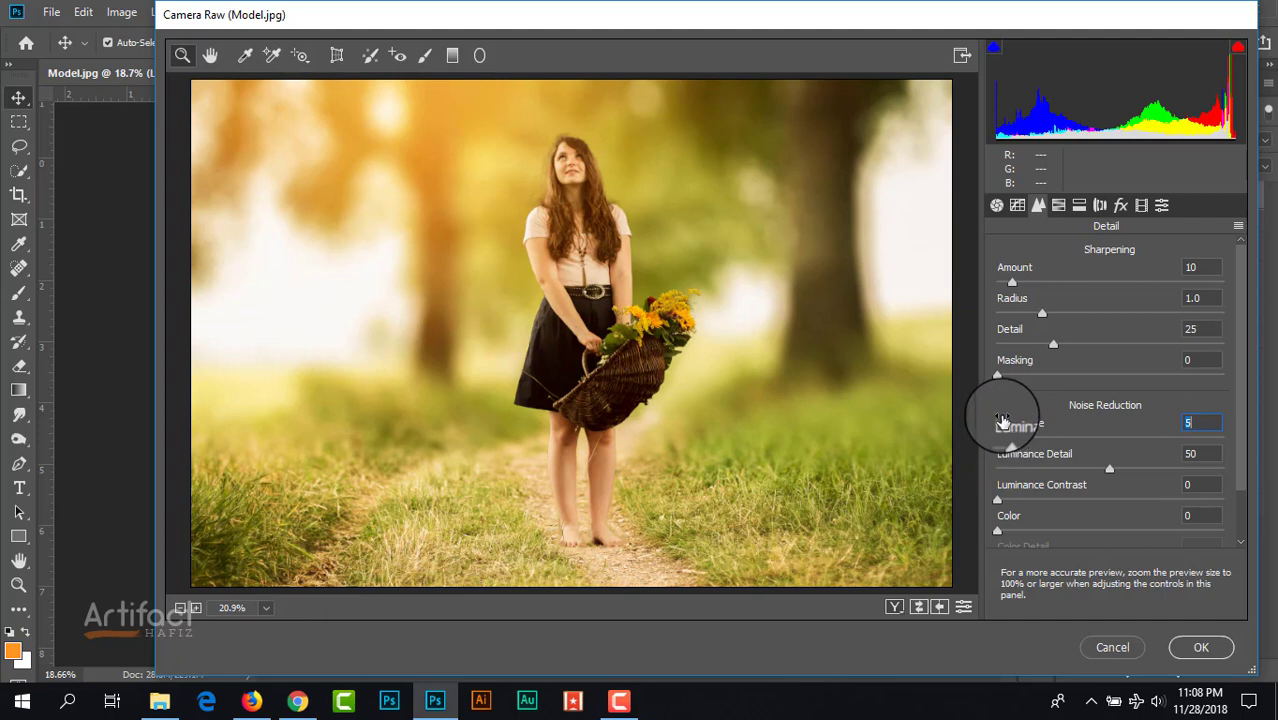
- Shape the RGB point tone curve with input/output points at 0/7, 61/73, 127/129 and 189/192
click(1017, 205)
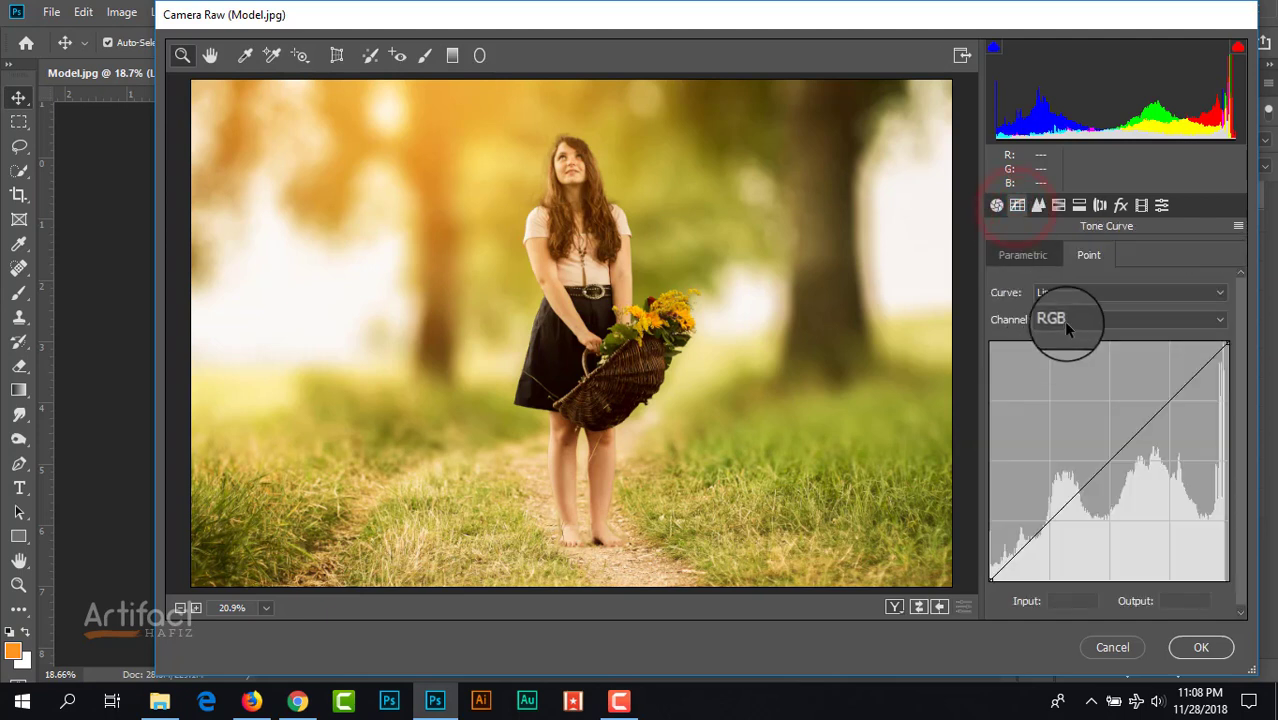
click(1049, 519)
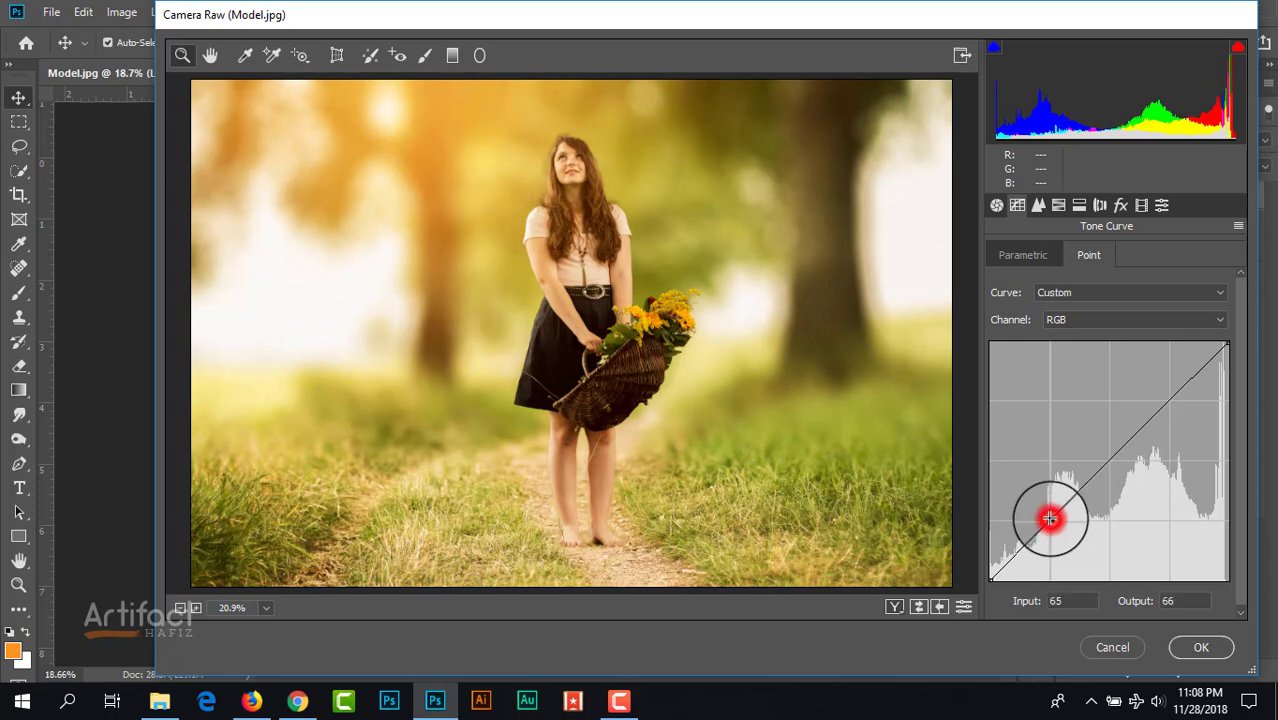
click(1109, 461)
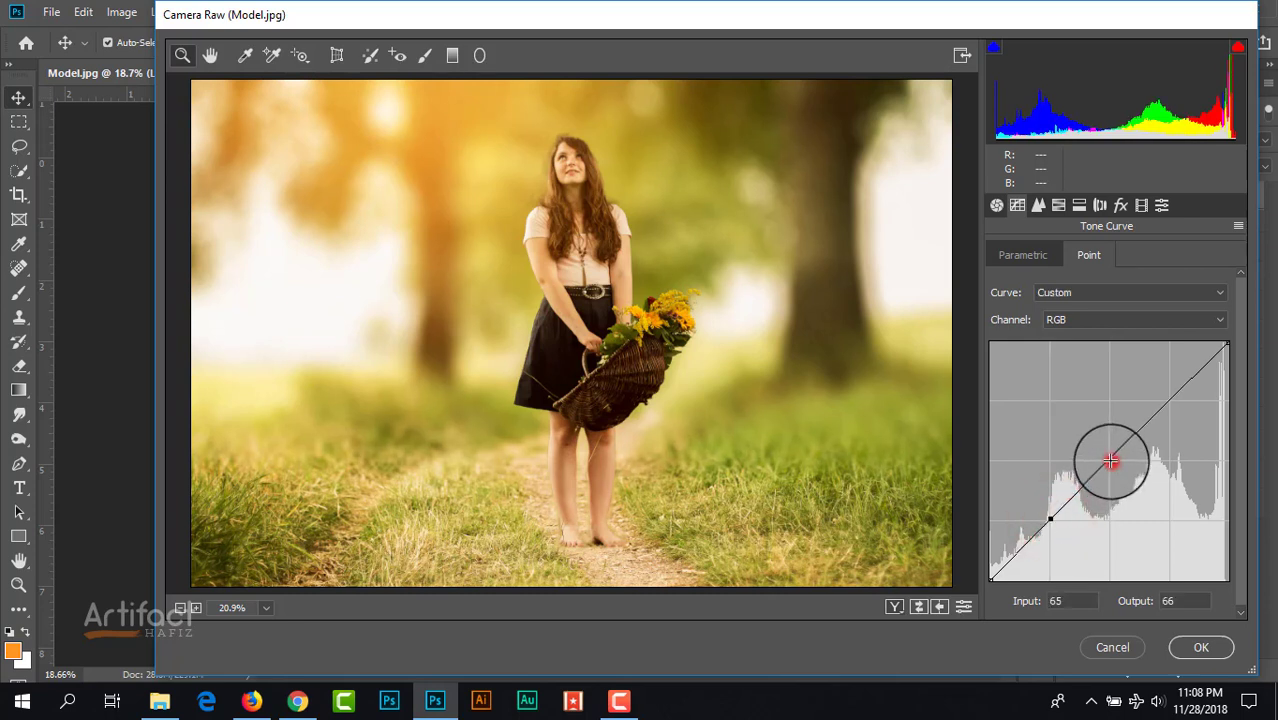
click(1171, 403)
mouse_move(991, 580)
mouse_down()
mouse_move(982, 558)
mouse_move(986, 573)
mouse_move(1006, 572)
mouse_move(984, 574)
mouse_up()
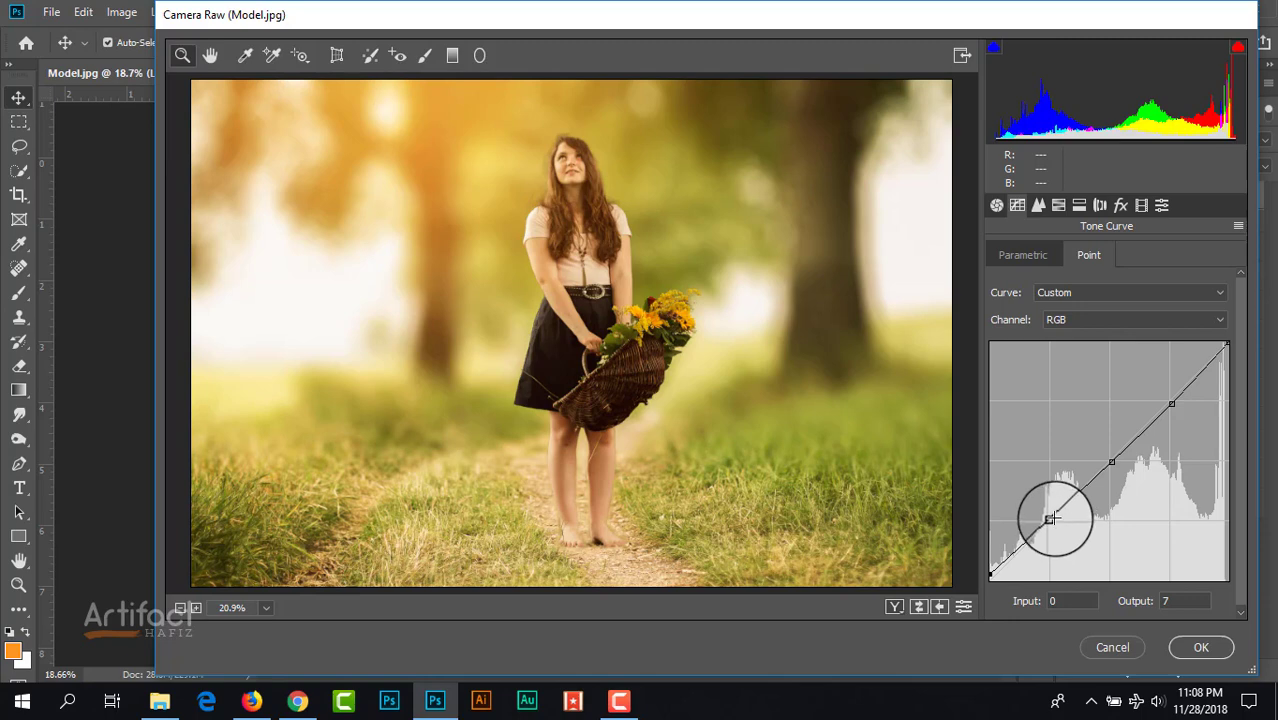
mouse_move(1052, 518)
mouse_down()
mouse_move(1061, 524)
mouse_move(1046, 512)
mouse_up()
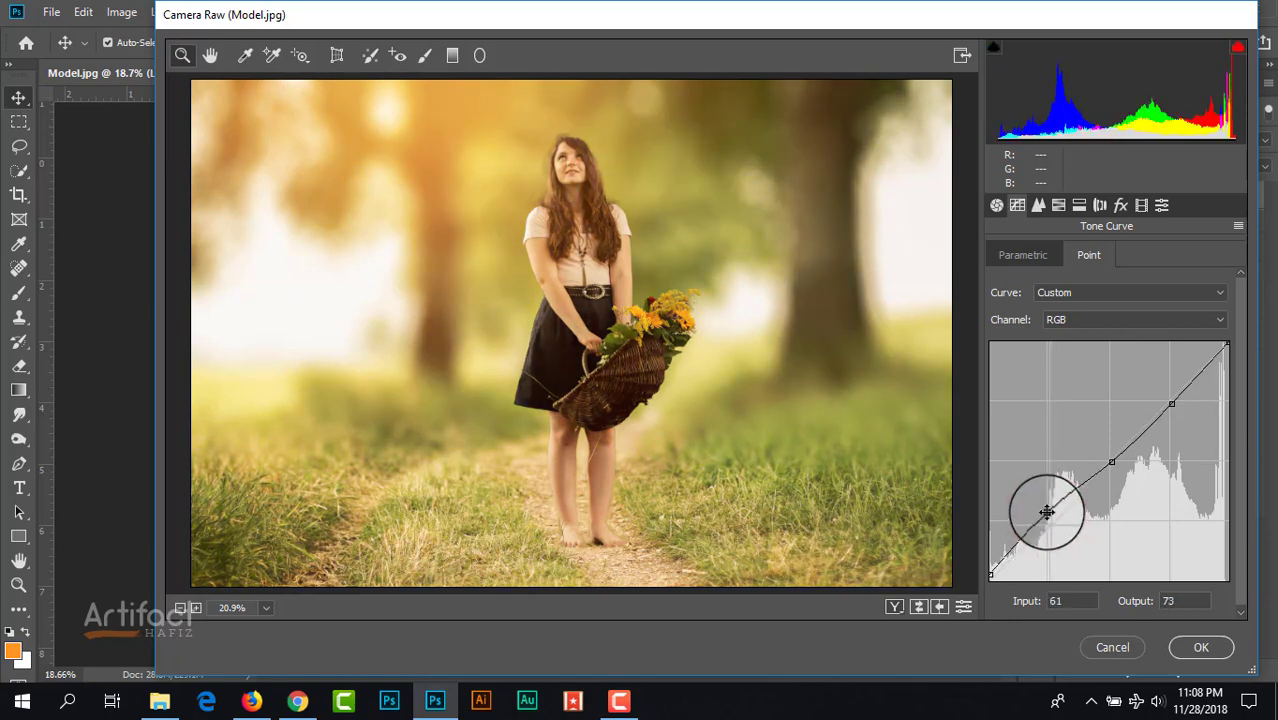
mouse_move(1118, 452)
mouse_down()
mouse_move(1123, 474)
mouse_move(1107, 448)
mouse_move(1109, 463)
mouse_up()
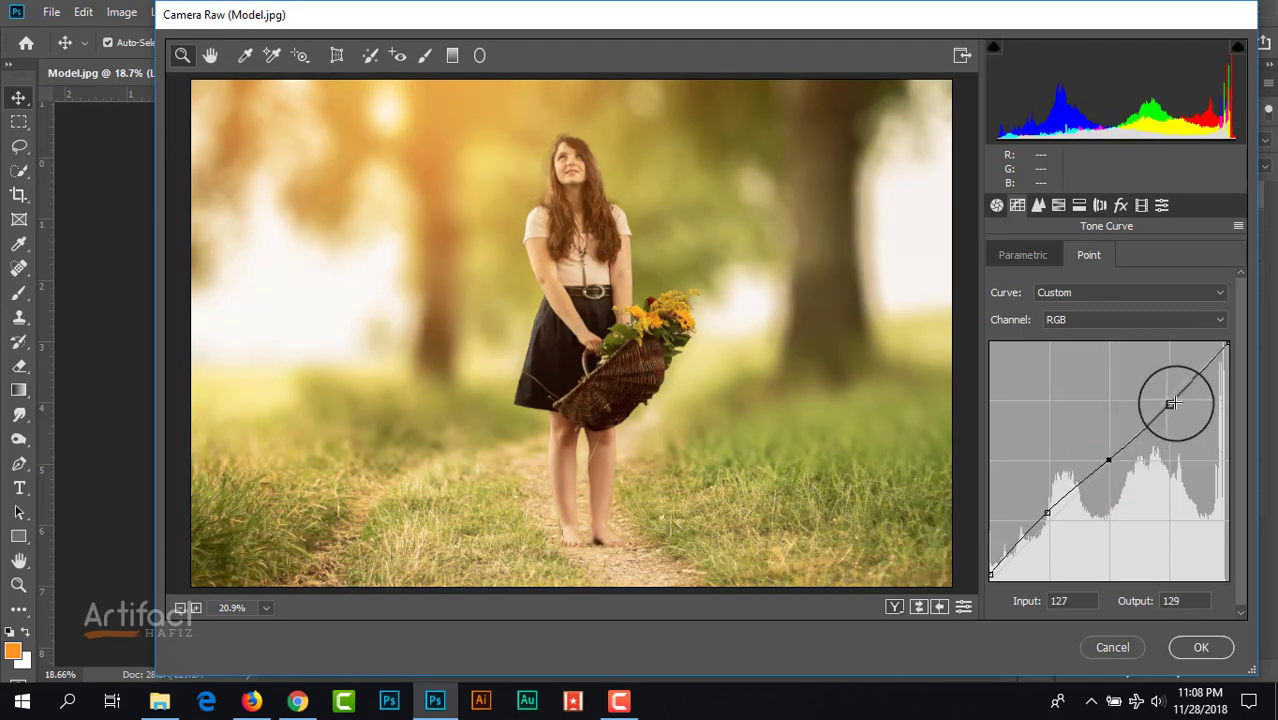
mouse_move(1166, 406)
mouse_down()
mouse_move(1164, 389)
mouse_move(1167, 401)
mouse_up()
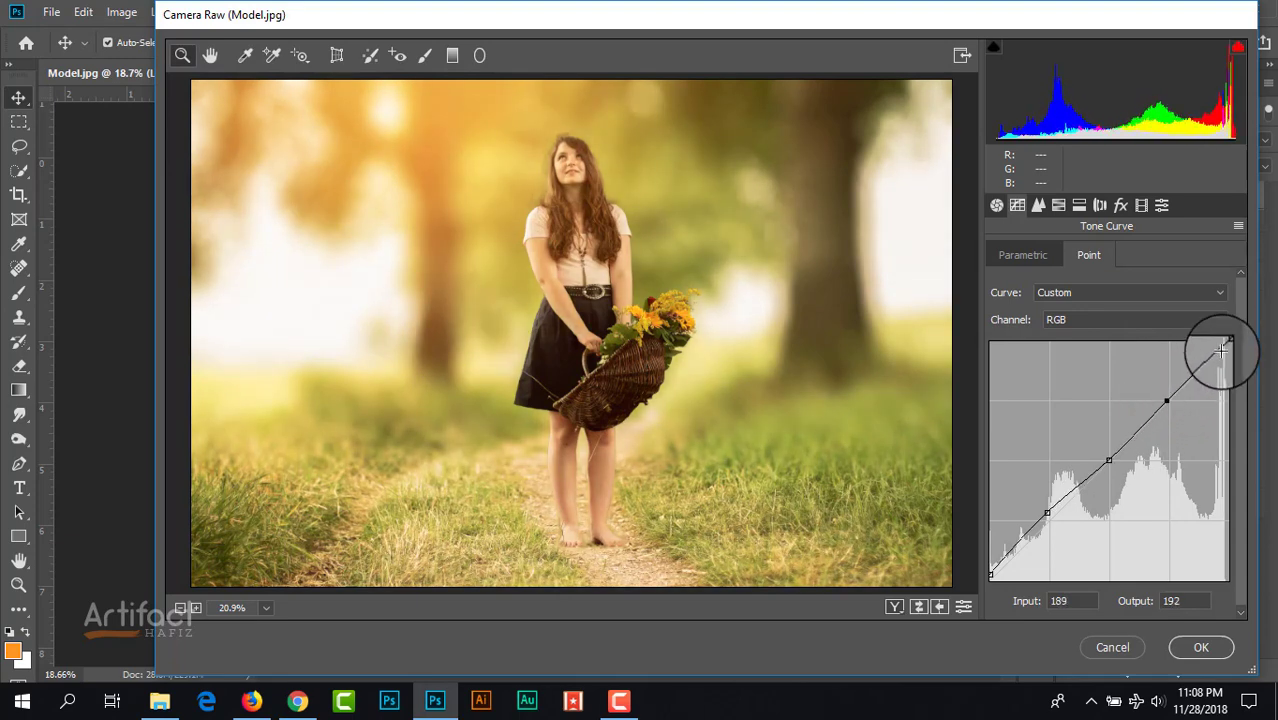
- Shape the Red channel tone curve with input/output points at about 10/0, 58/62, 126/125 and 197/196, keeping the white point at 255/255
click(1098, 322)
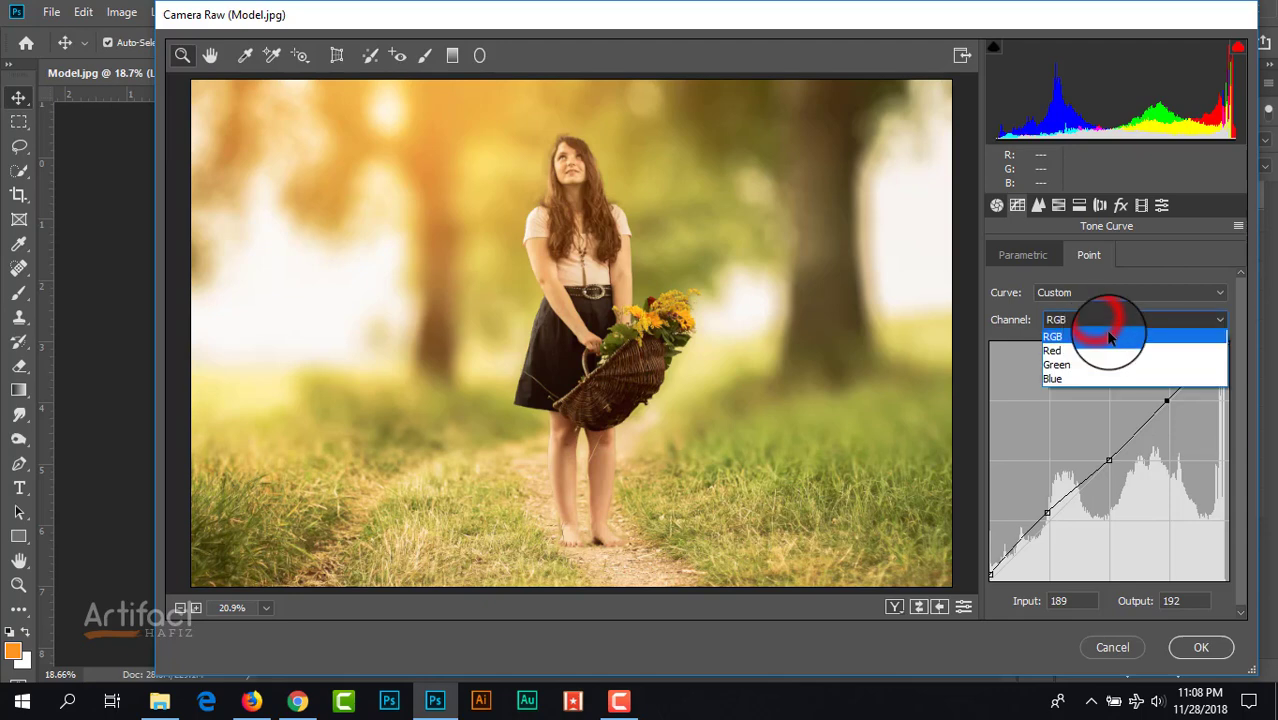
click(1100, 356)
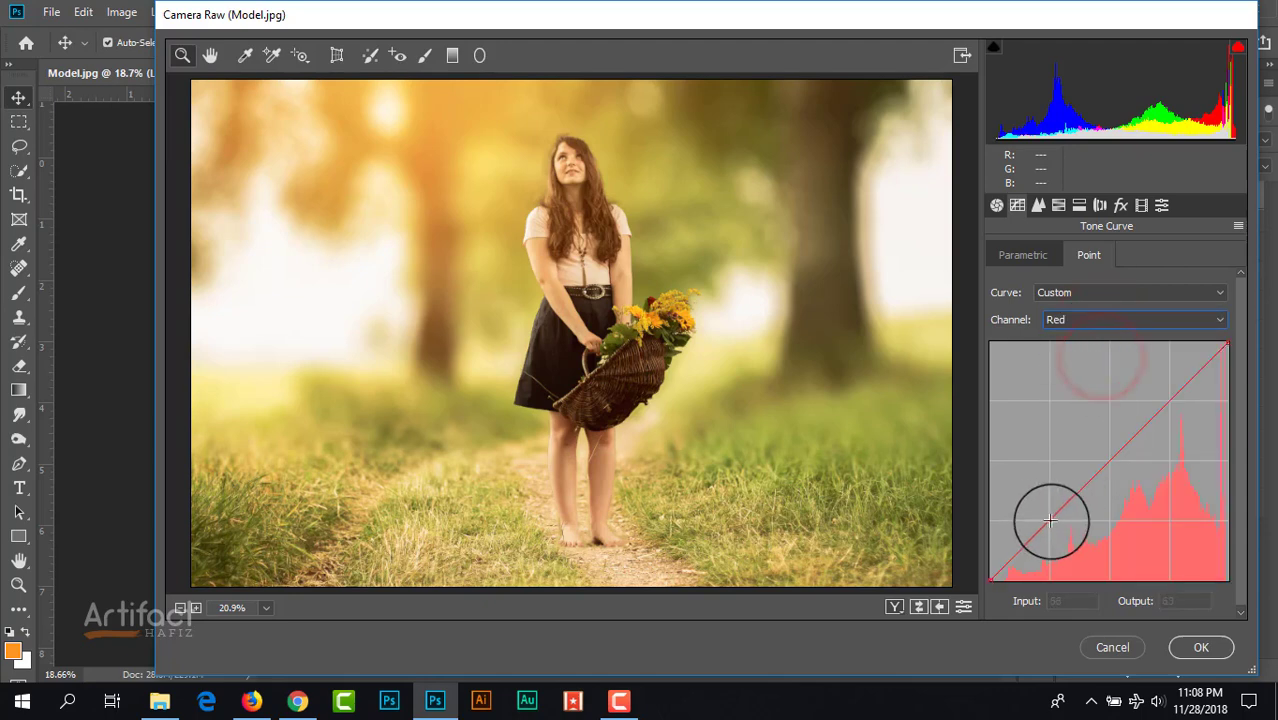
mouse_move(1107, 456)
mouse_down()
mouse_move(1116, 473)
mouse_move(1107, 463)
mouse_up()
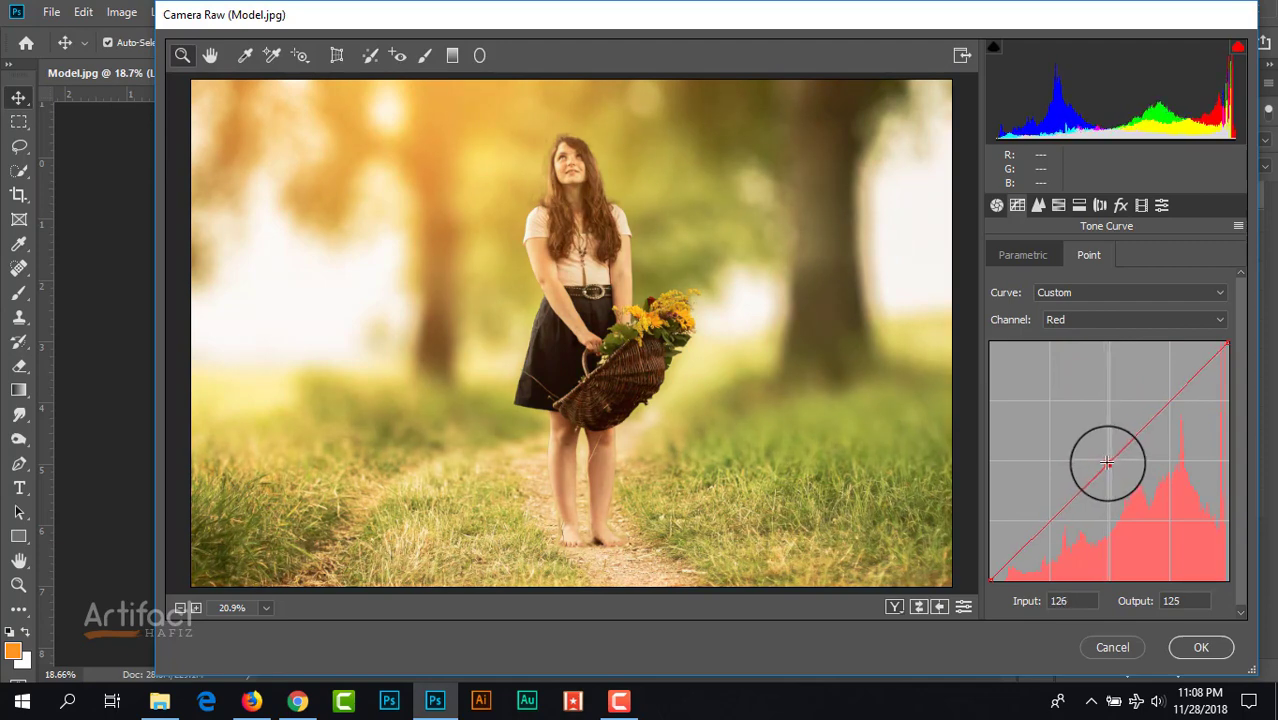
click(1046, 522)
mouse_move(990, 580)
mouse_down()
mouse_move(984, 560)
mouse_move(995, 588)
mouse_move(1040, 600)
mouse_move(994, 584)
mouse_up()
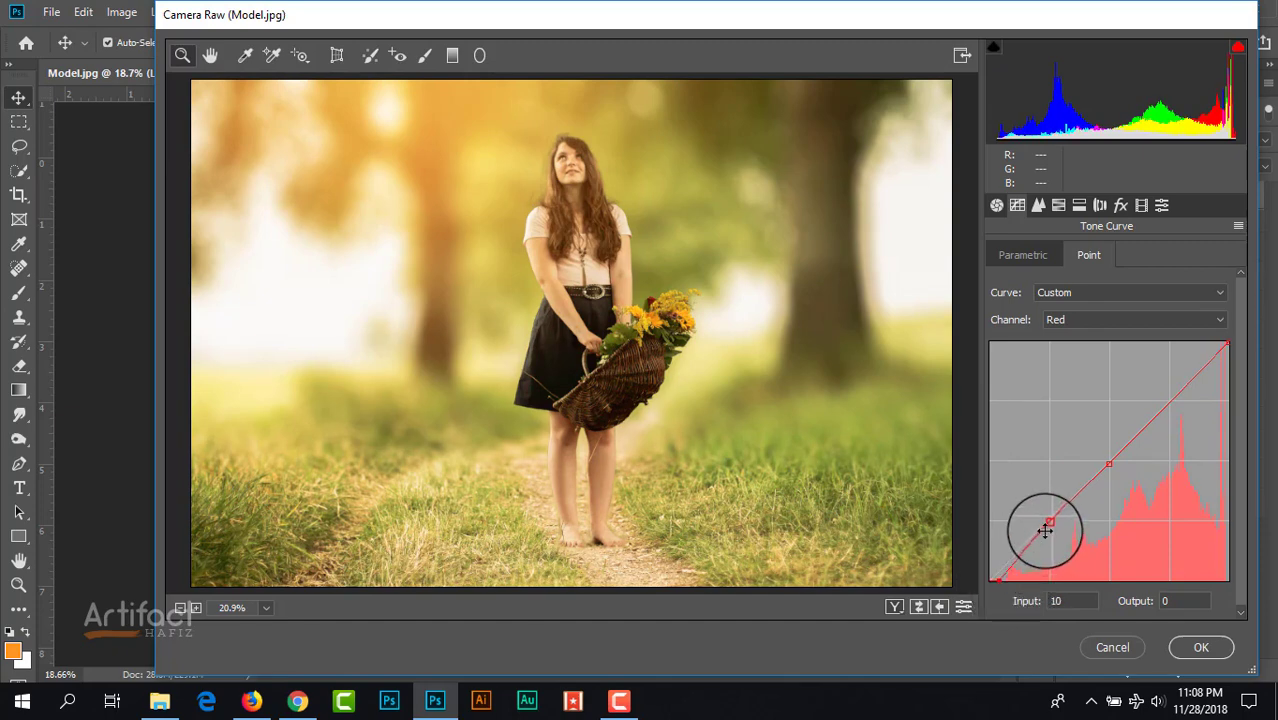
drag(1048, 525, 1043, 522)
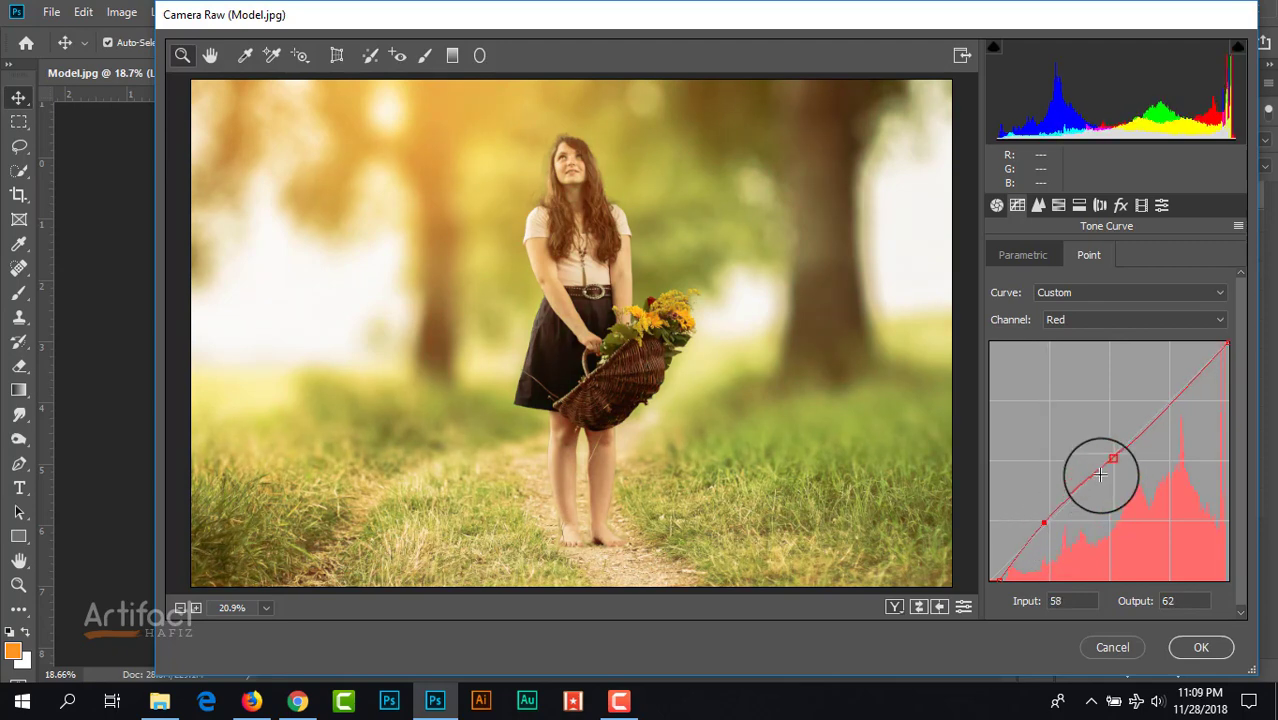
mouse_move(1170, 400)
mouse_down()
mouse_move(1161, 386)
mouse_move(1183, 406)
mouse_move(1174, 397)
mouse_up()
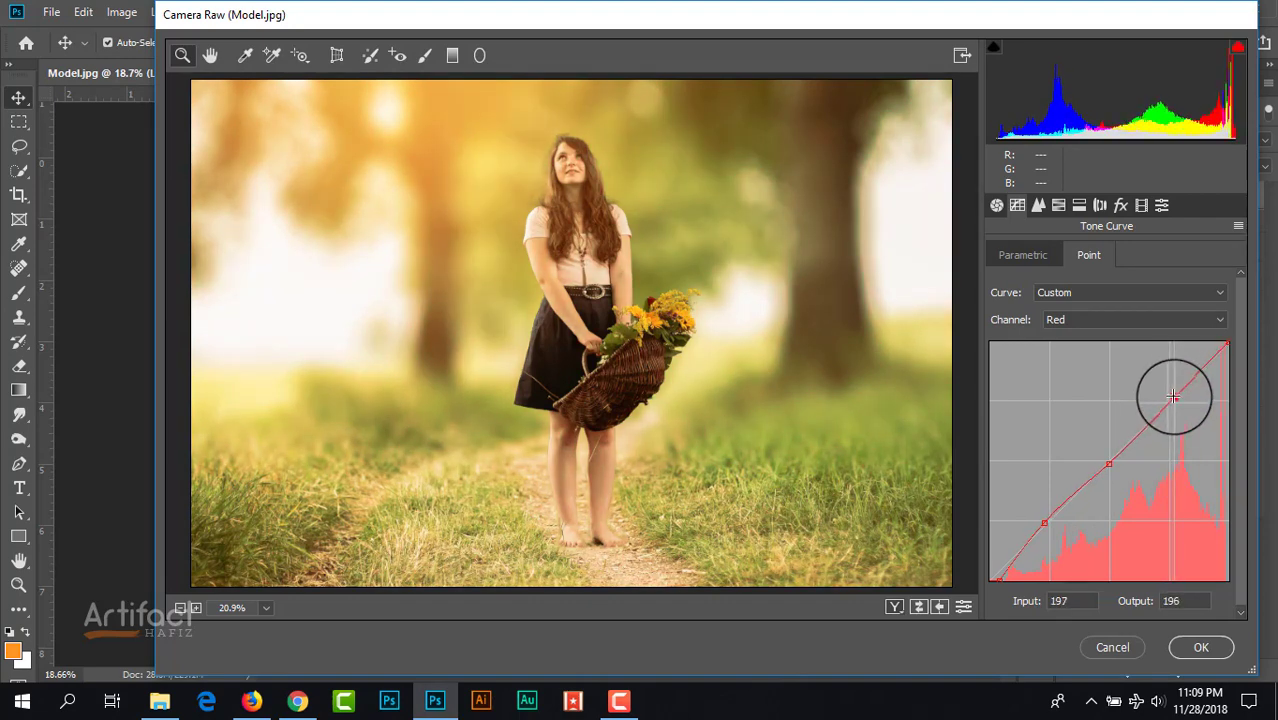
mouse_move(1225, 344)
mouse_down()
mouse_move(1247, 360)
mouse_move(1215, 316)
mouse_move(1232, 333)
mouse_up()
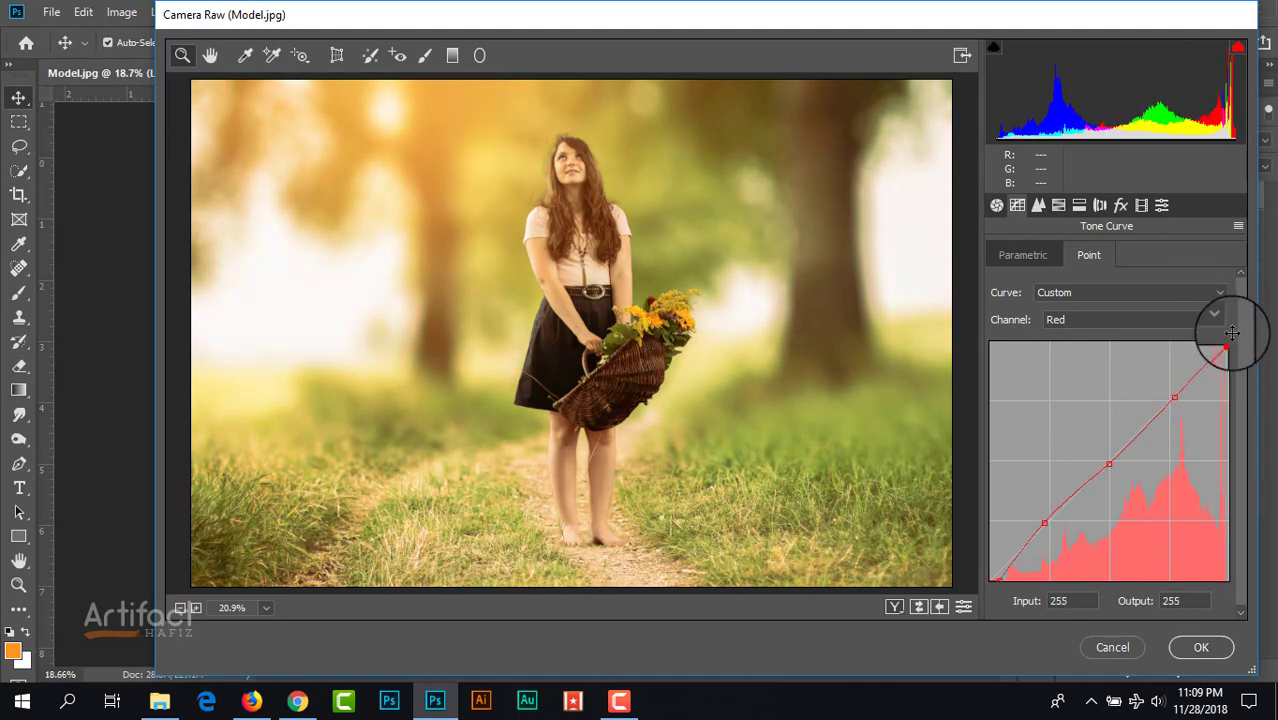
- Shape the Green channel tone curve with input/output points at 60/60, 126/121 and 195/193
click(1108, 335)
click(1103, 362)
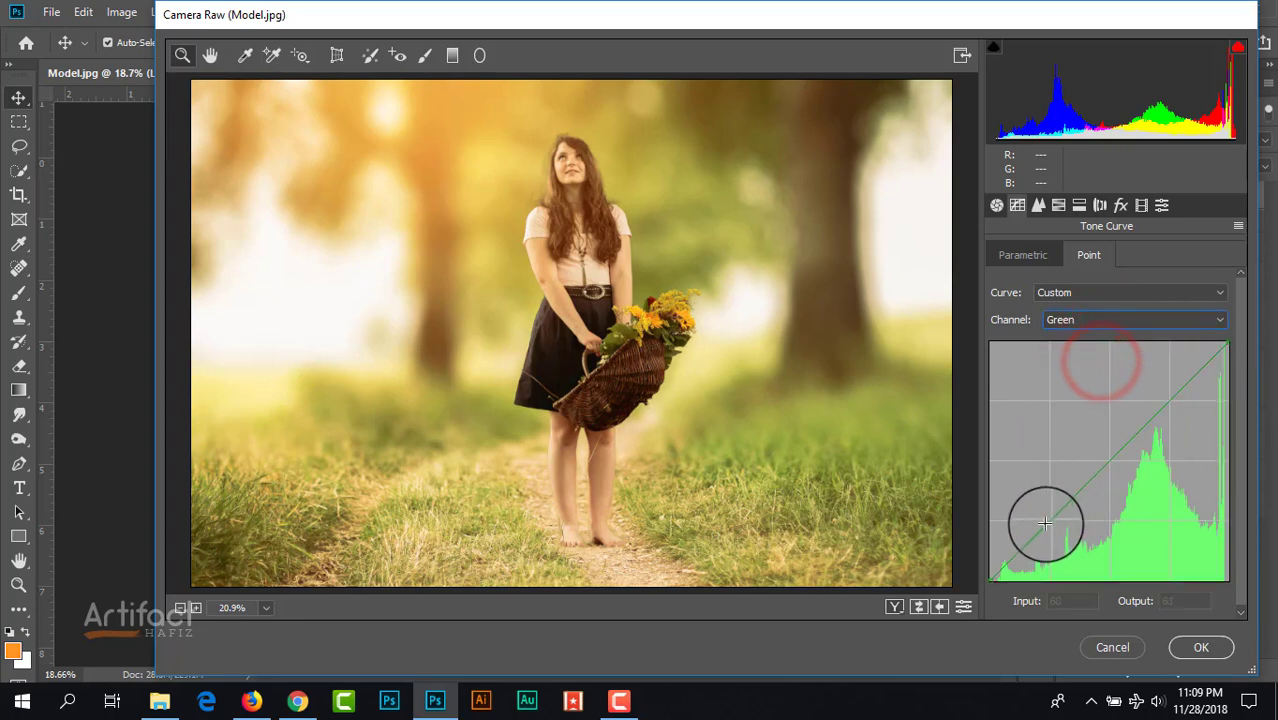
click(1050, 521)
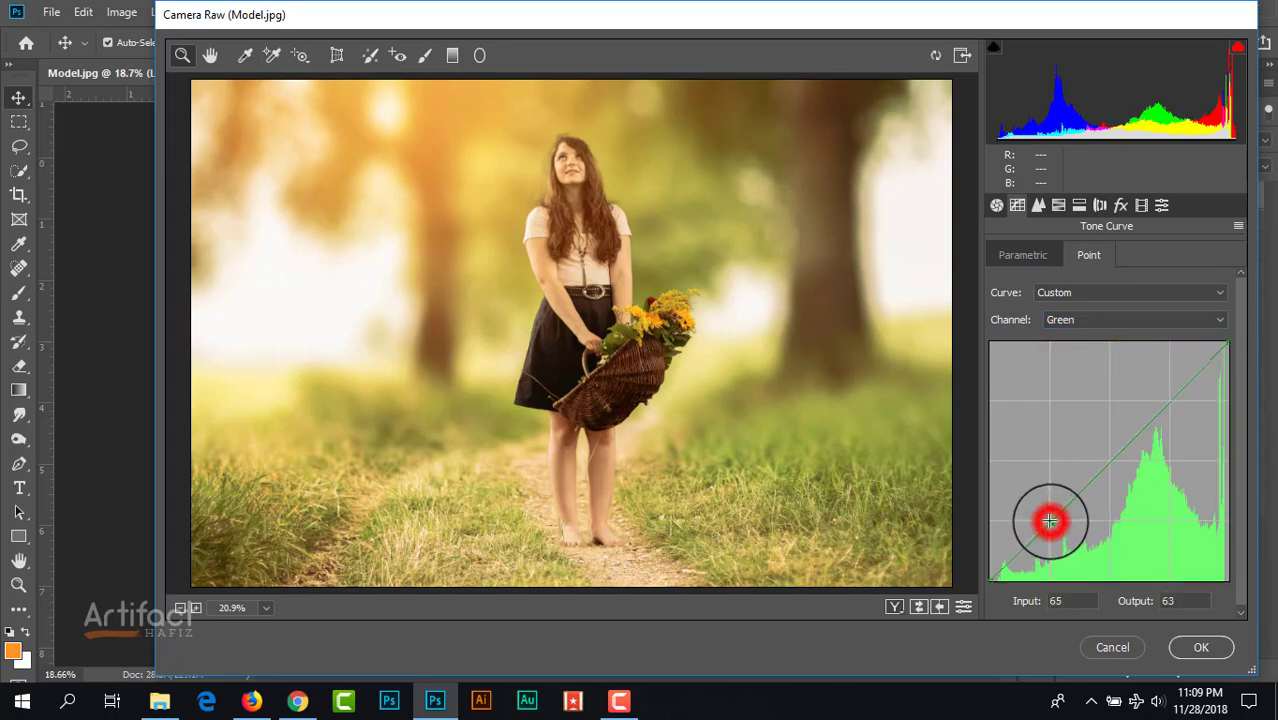
click(1109, 461)
click(1168, 399)
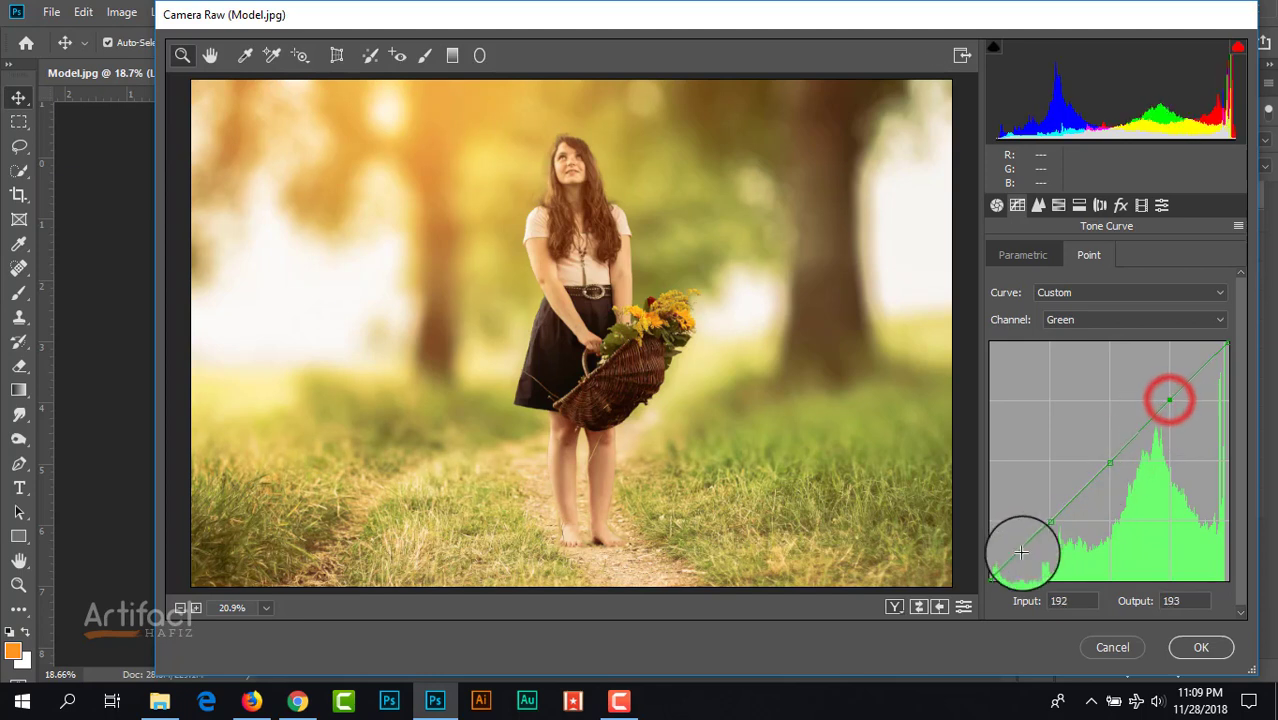
mouse_move(1050, 519)
mouse_down()
mouse_move(1056, 528)
mouse_move(1041, 505)
mouse_move(1045, 521)
mouse_up()
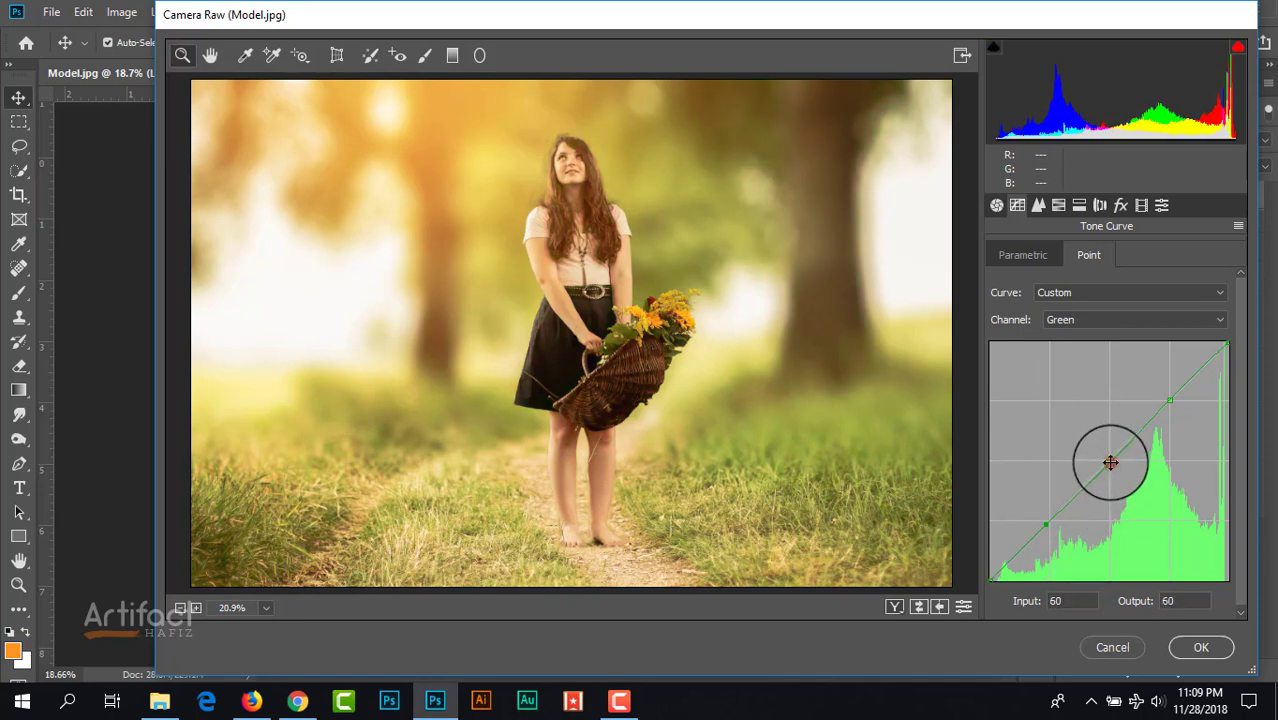
mouse_move(1110, 462)
mouse_down()
mouse_move(1118, 473)
mouse_move(1108, 467)
mouse_up()
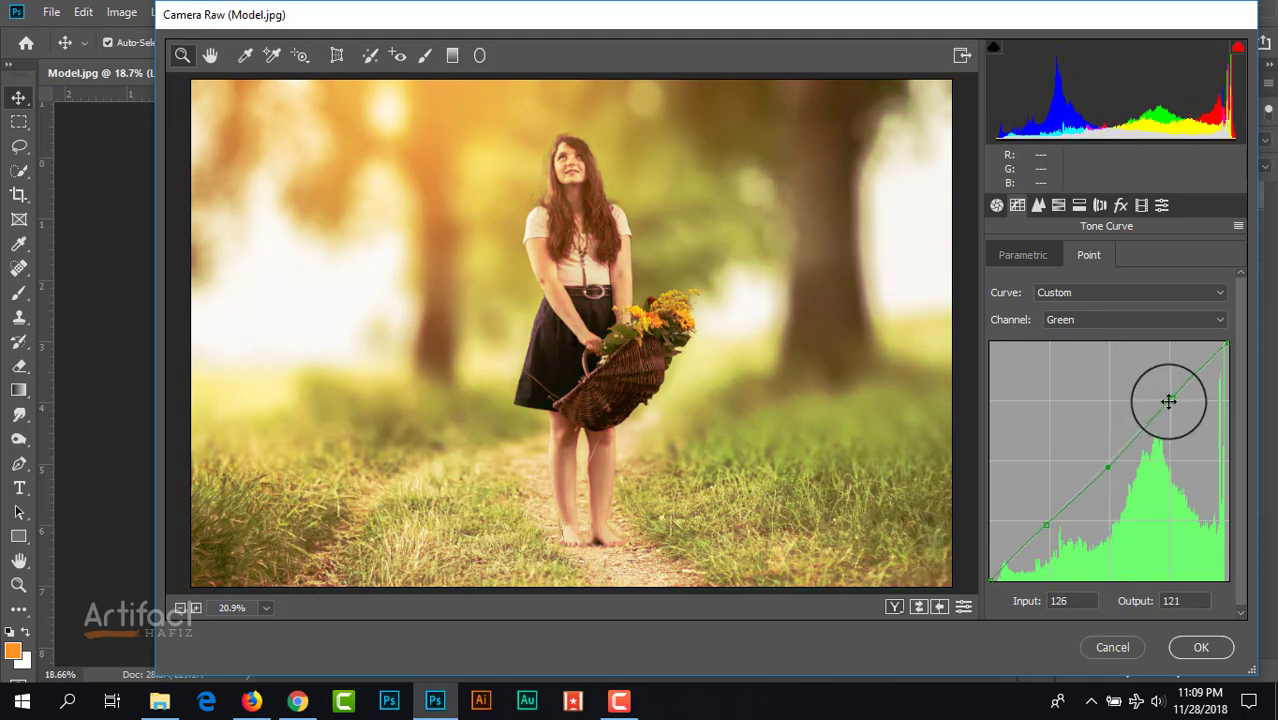
drag(1169, 400, 1173, 400)
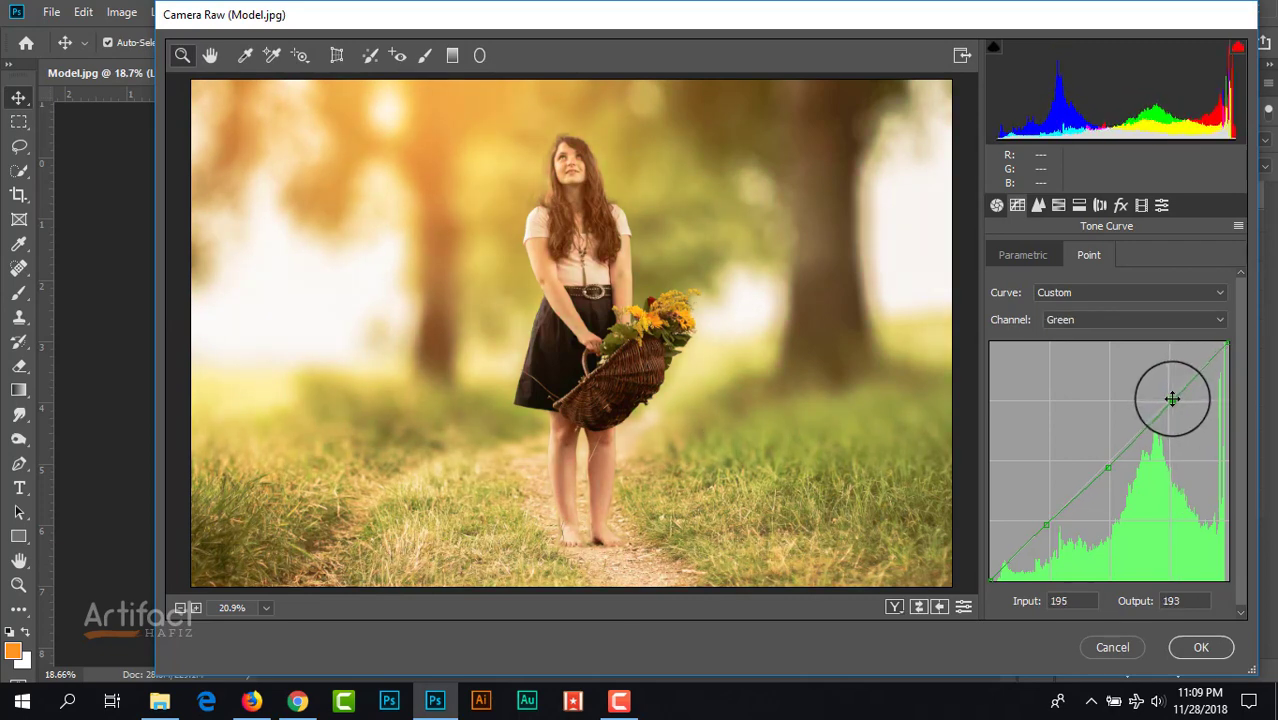
- Raise the midtones of the Blue channel tone curve with a point at input 120, output 131
click(1105, 322)
click(1085, 380)
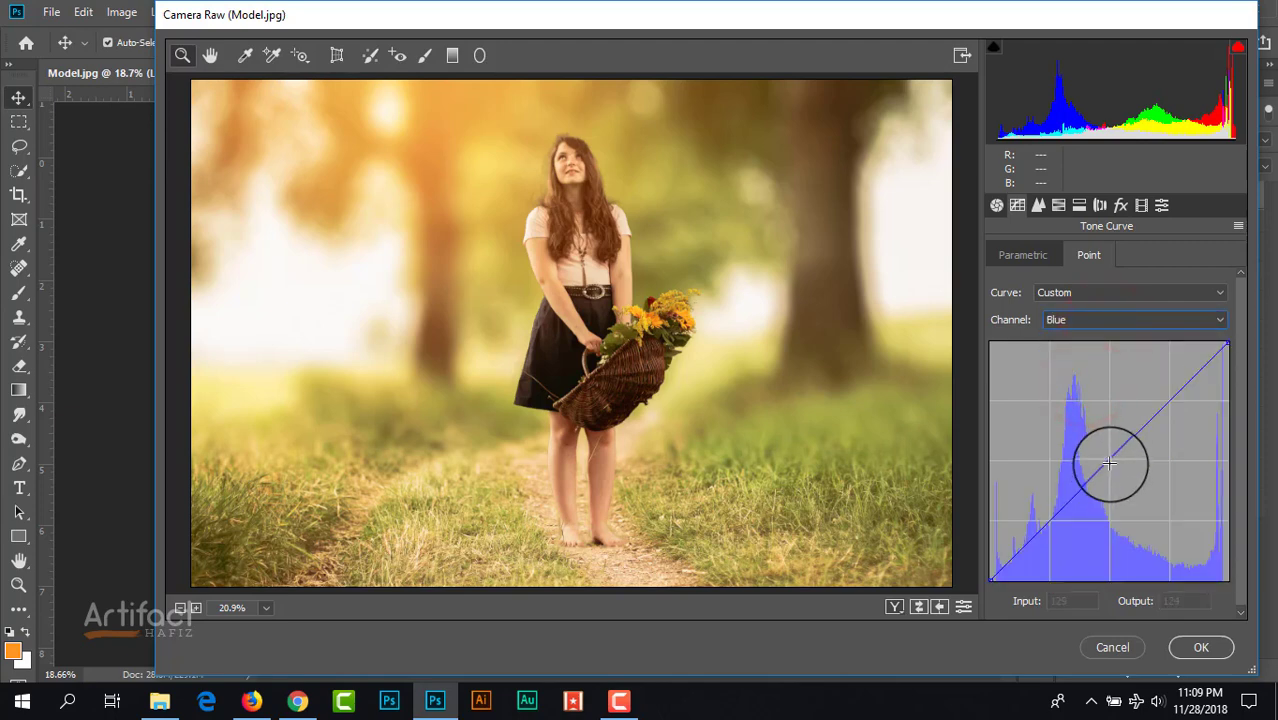
mouse_move(1103, 462)
mouse_down()
mouse_move(1093, 448)
mouse_move(1101, 458)
mouse_up()
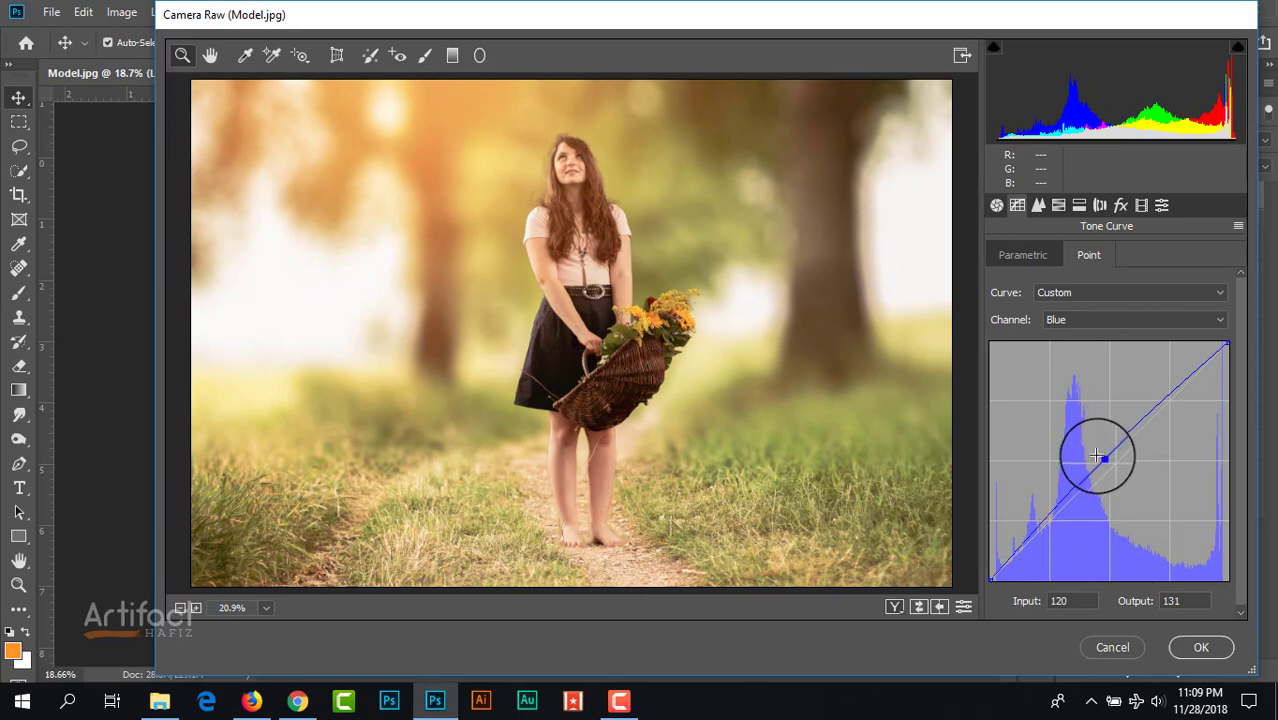
- In the HSL Saturation adjustments, set Reds to +100, Oranges to +41, Yellows to -18 and Greens to -24
click(1057, 205)
click(1070, 256)
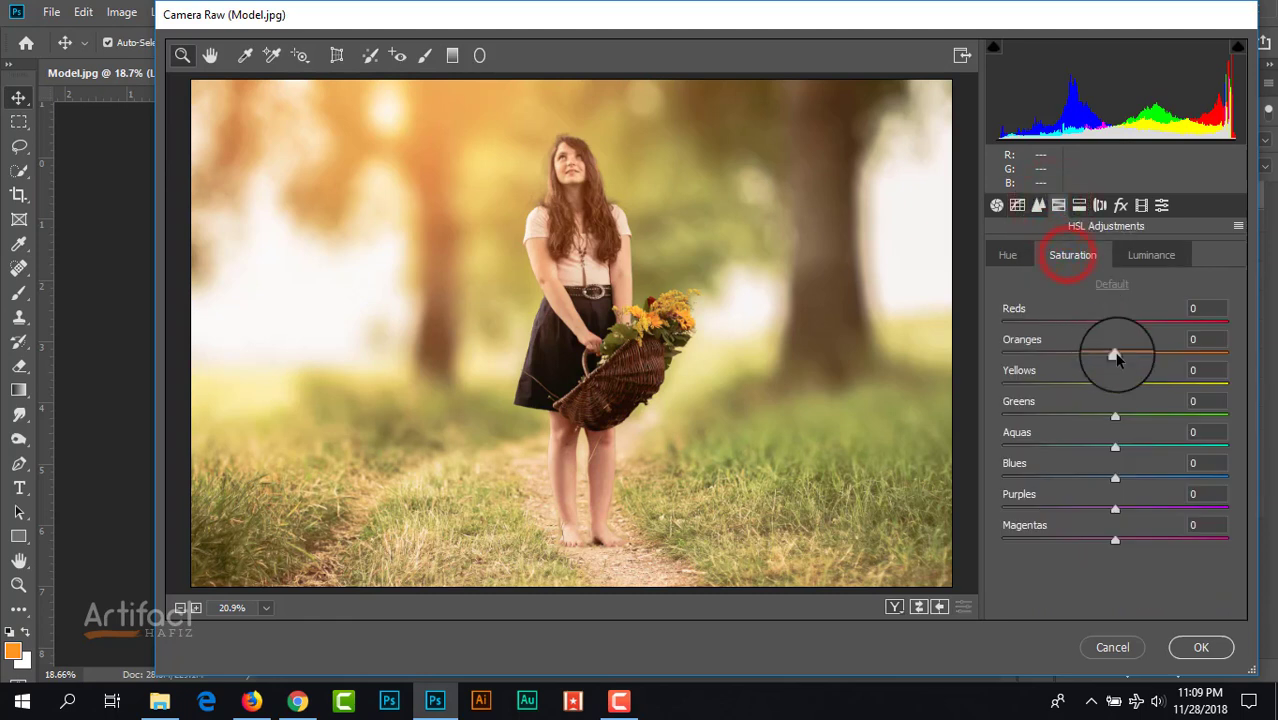
drag(1114, 326, 1025, 347)
drag(1249, 317, 1272, 313)
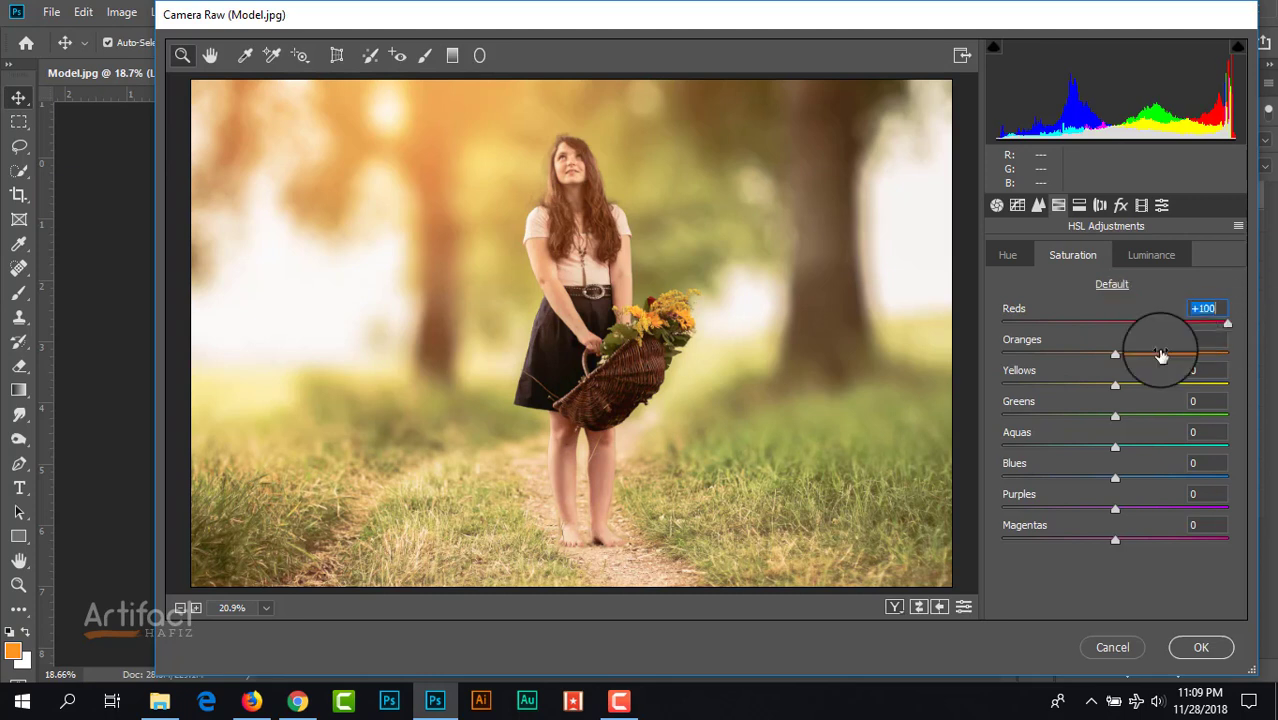
drag(1116, 356, 1084, 448)
click(1115, 386)
click(1115, 417)
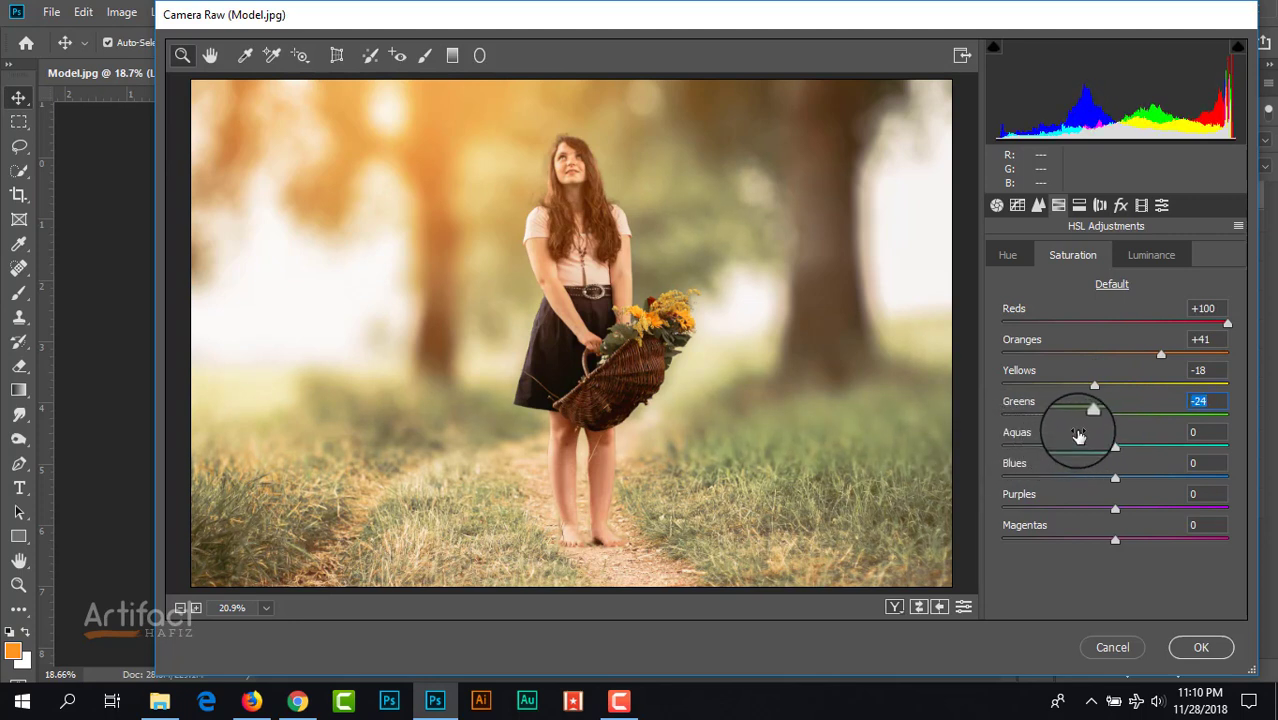
- In the HSL Hue adjustments, set Reds to -98, Oranges to +5, Yellows to +5 and Greens to -100
click(1008, 258)
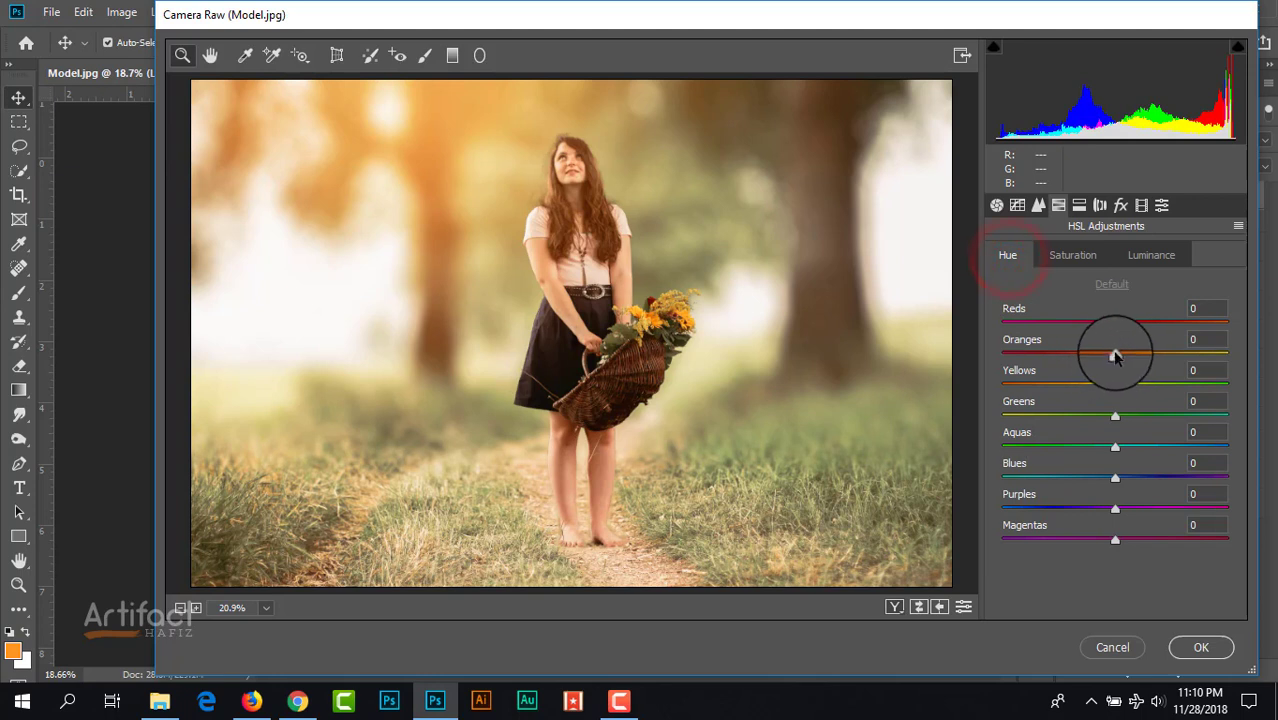
drag(1112, 362, 1173, 358)
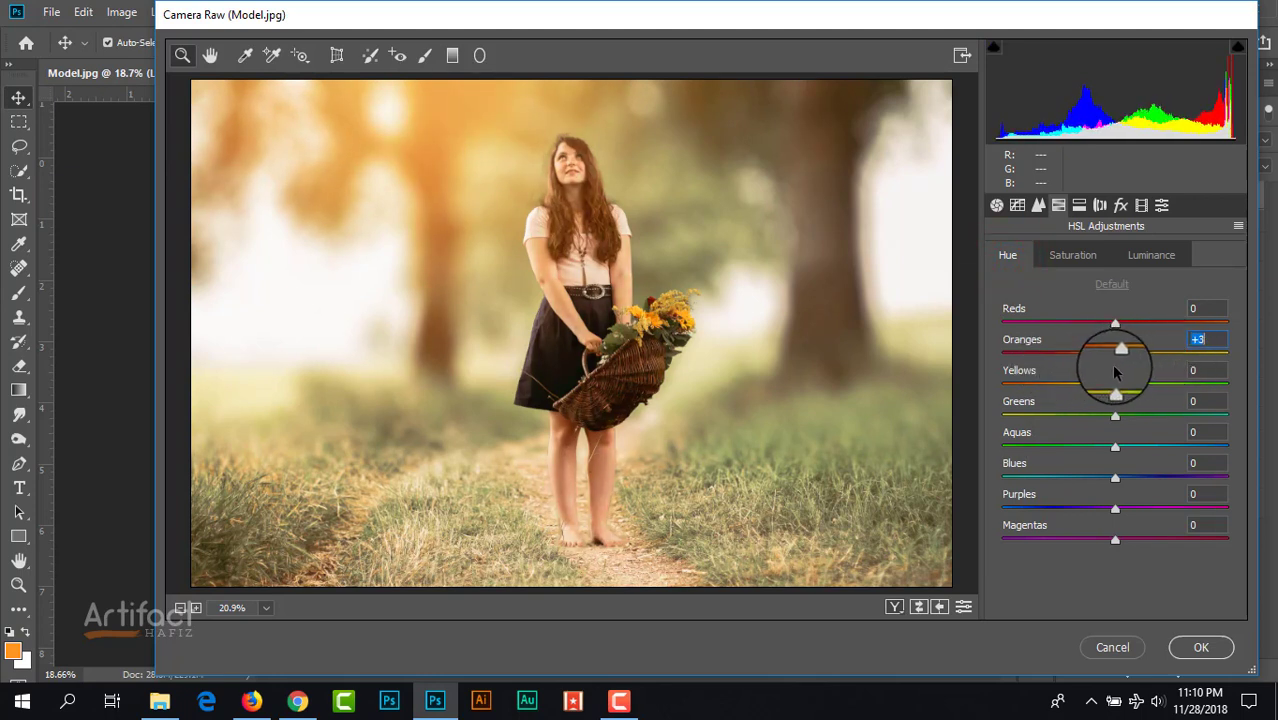
click(1116, 325)
drag(1121, 329, 1015, 342)
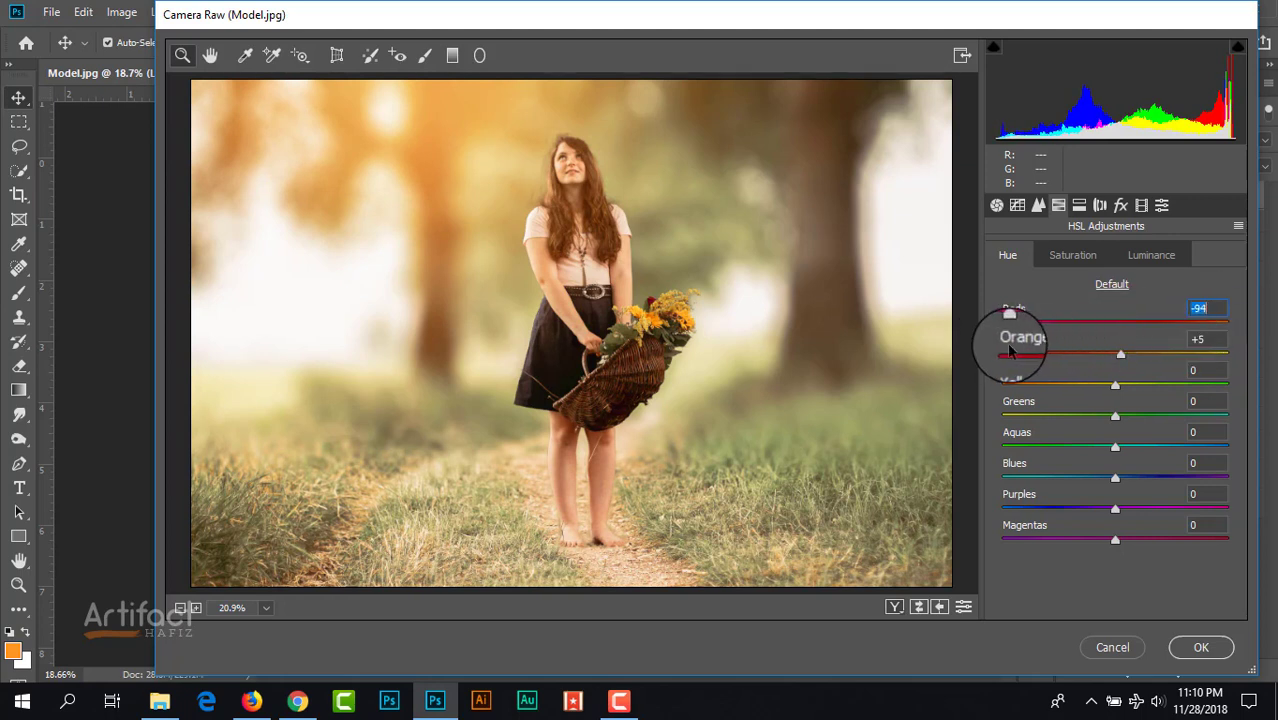
mouse_move(1115, 386)
mouse_down()
mouse_move(1064, 380)
mouse_move(1167, 390)
mouse_move(1113, 382)
mouse_move(1121, 396)
mouse_up()
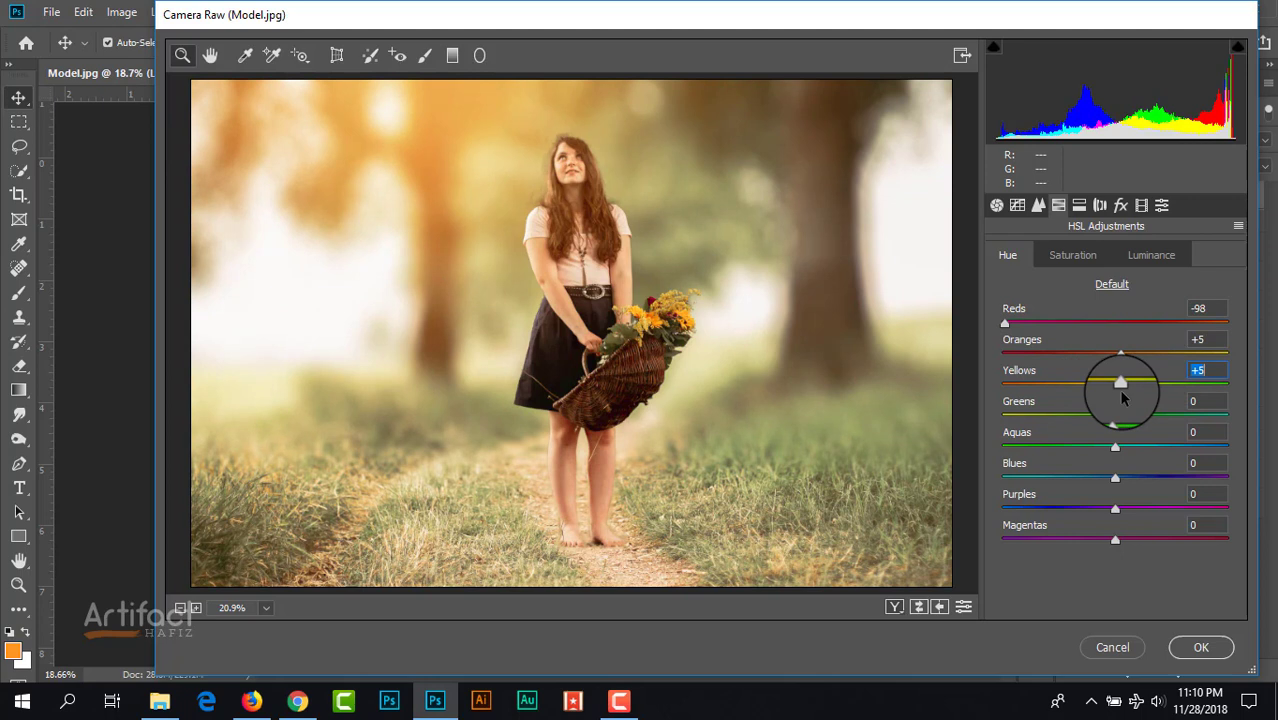
click(1116, 416)
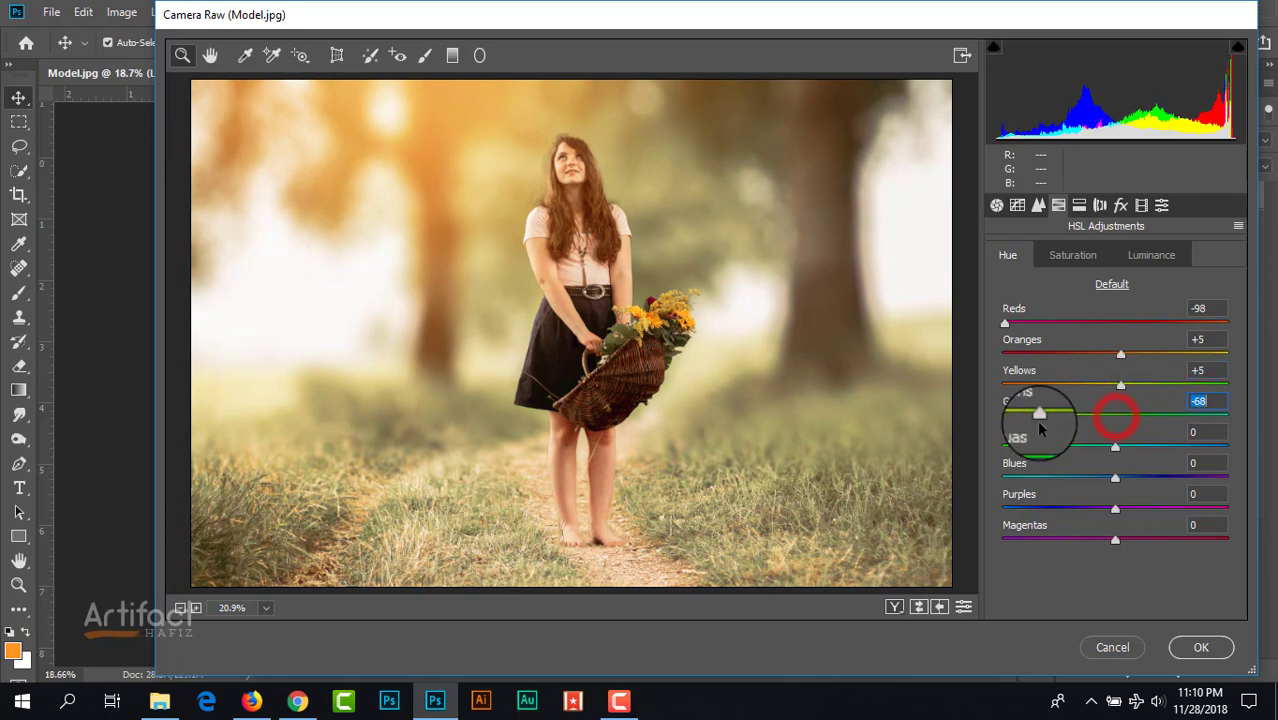
drag(1038, 424, 965, 449)
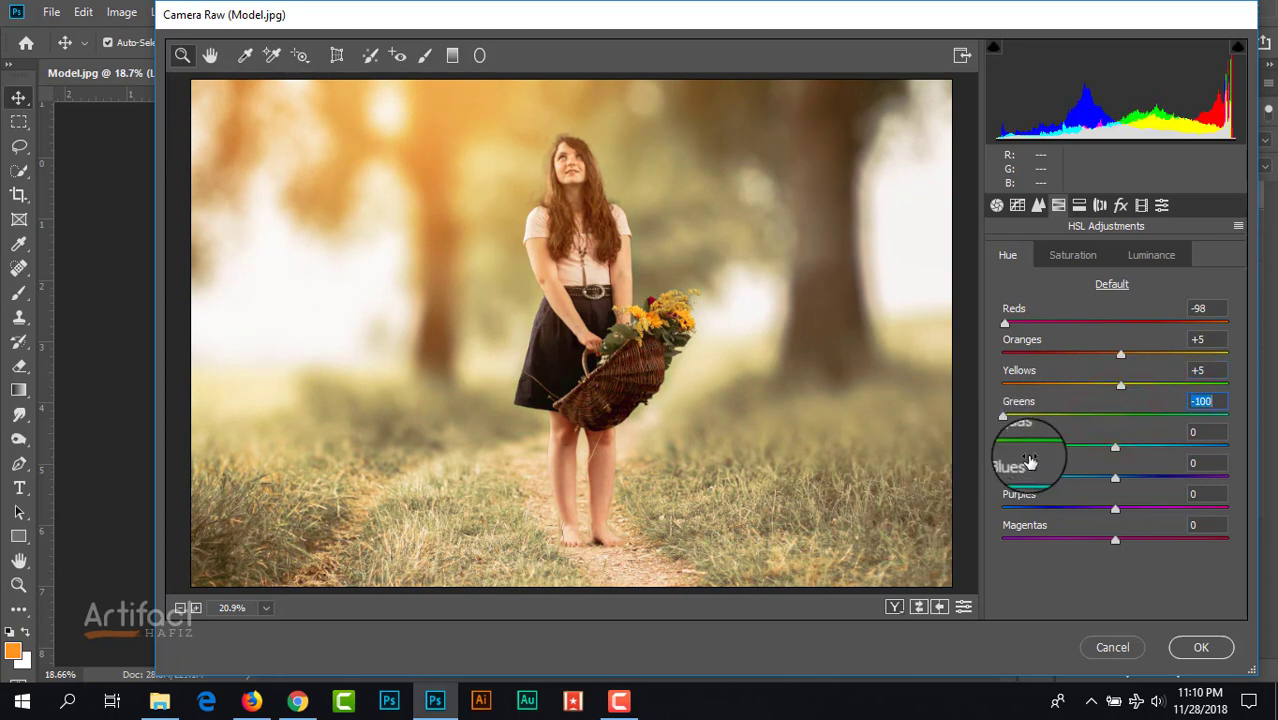
- In the Split Toning adjustments, set the Shadows Hue to 171 and Saturation to 10
click(1079, 206)
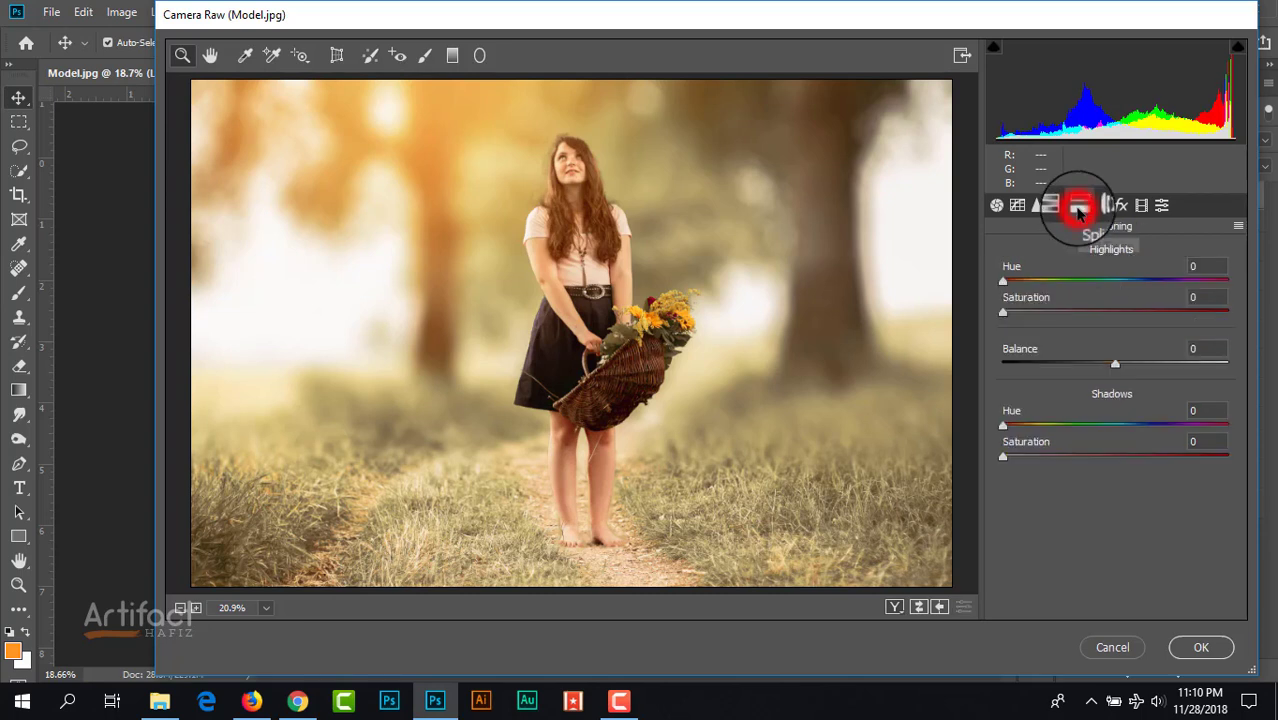
click(1002, 420)
drag(1005, 457, 1109, 433)
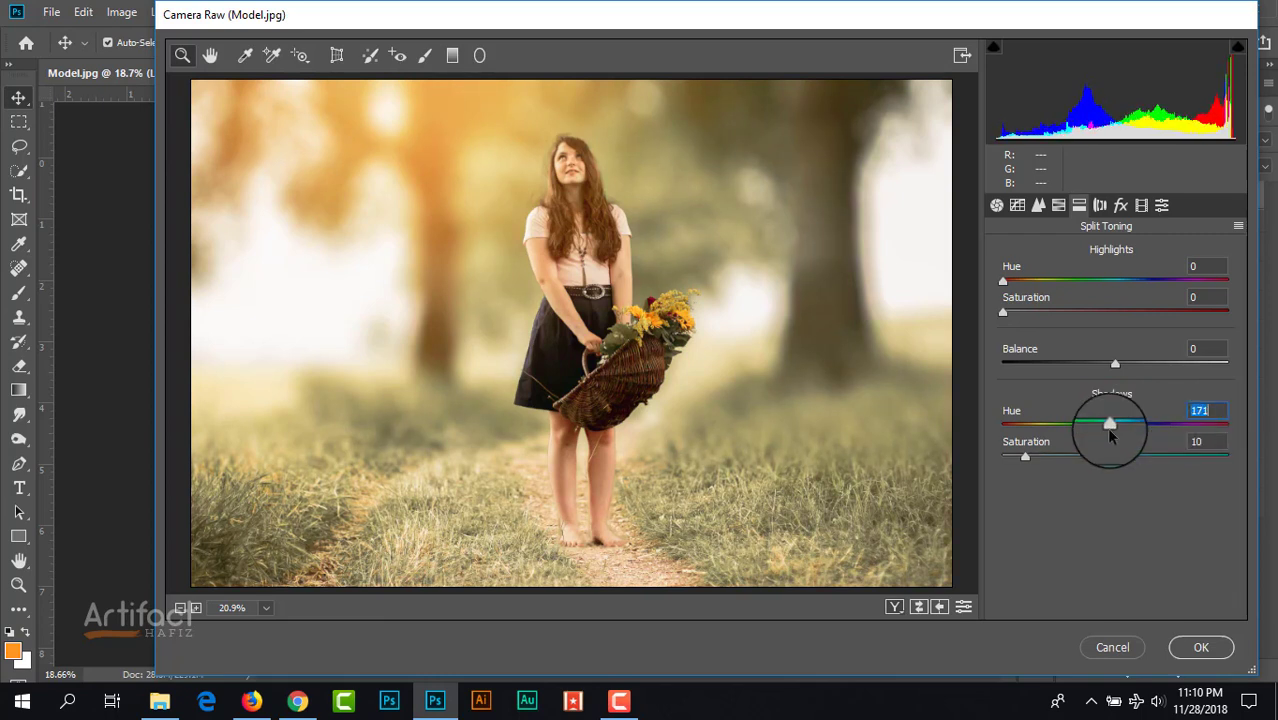
- In the Calibration adjustments, set Saturation to -8 for Green Primary, +41 for Blue Primary and -10 for Red Primary, and apply the Camera Raw grade
click(1100, 205)
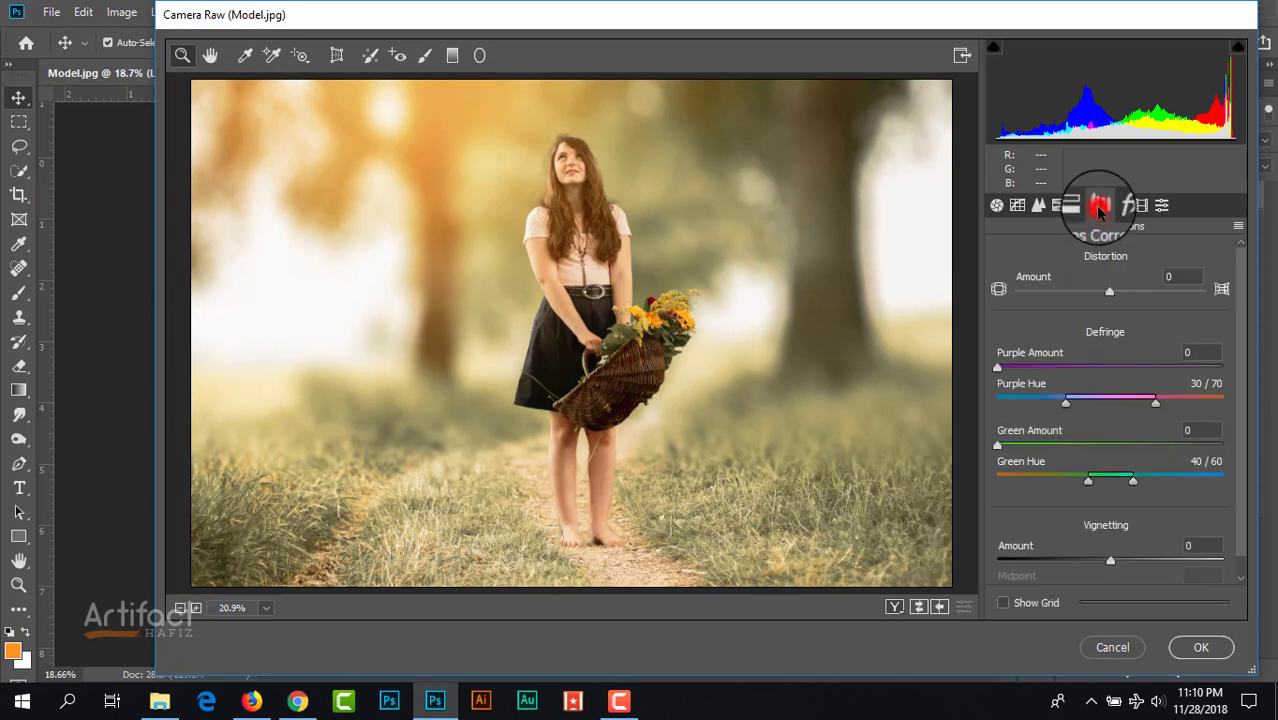
click(1141, 205)
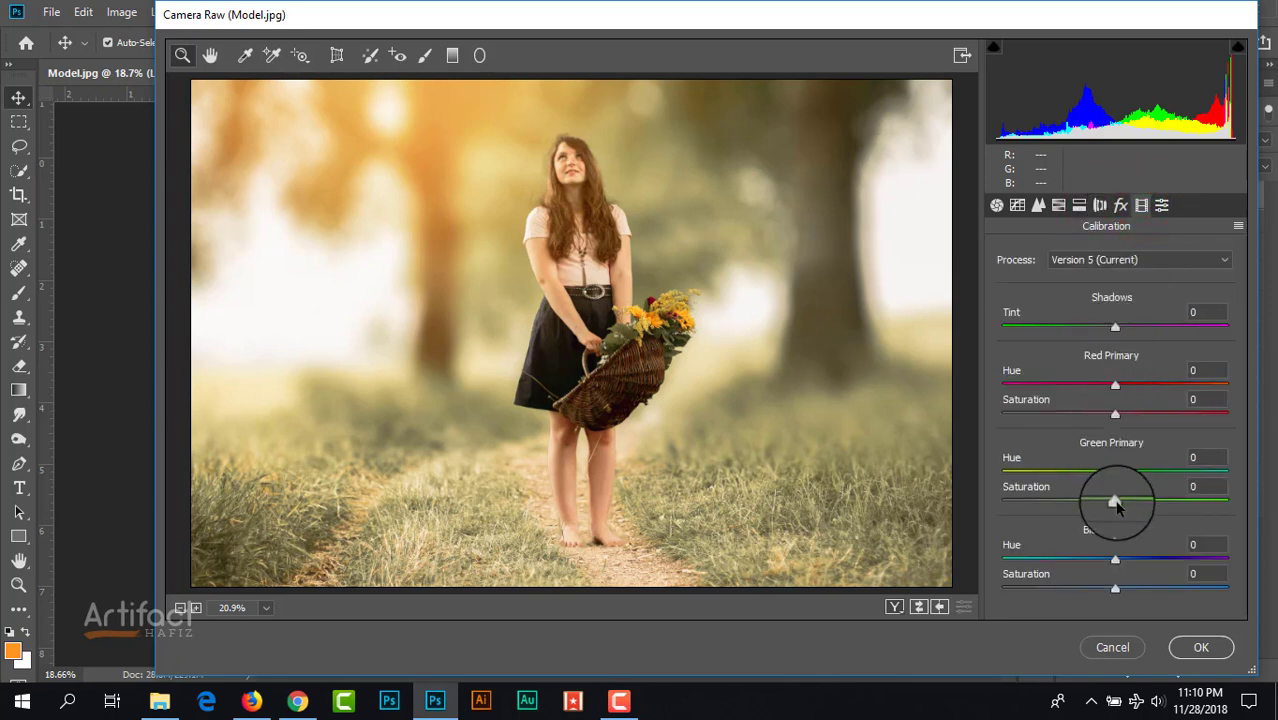
mouse_move(1117, 505)
mouse_down()
mouse_move(1064, 505)
mouse_move(1155, 503)
mouse_move(1106, 508)
mouse_up()
drag(1115, 588, 1163, 594)
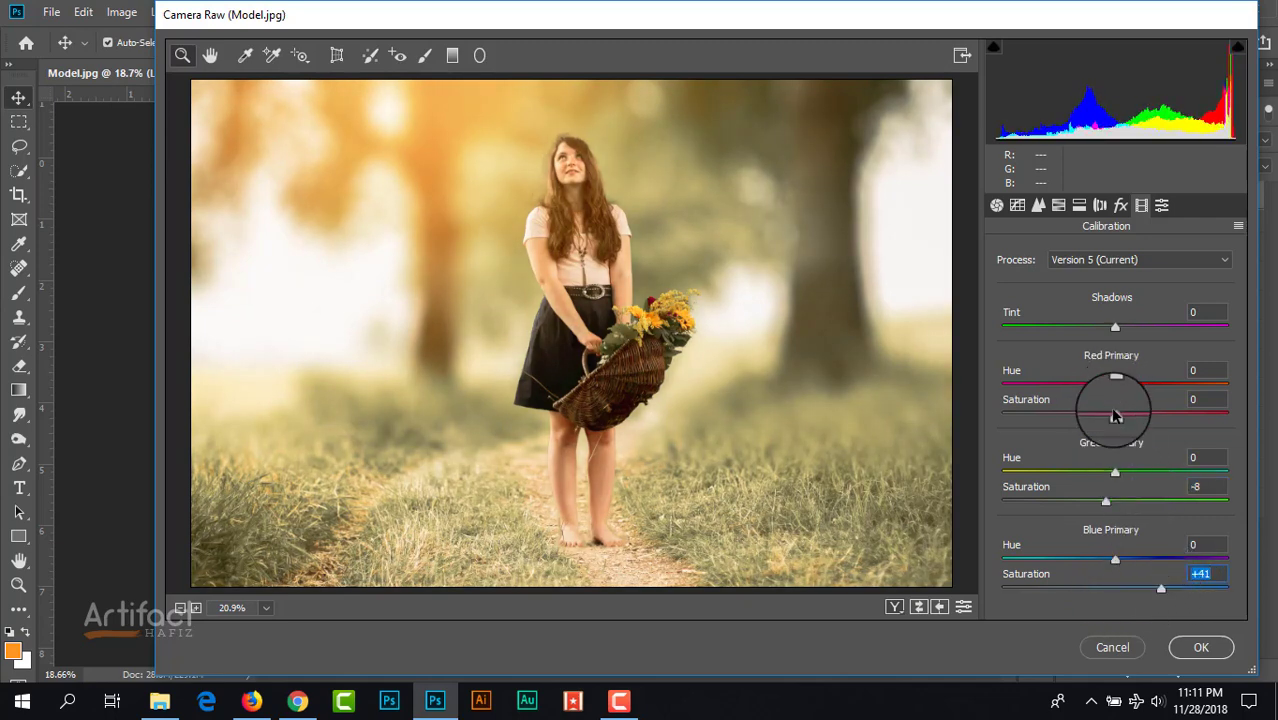
mouse_move(1113, 414)
mouse_down()
mouse_move(1085, 422)
mouse_move(1137, 426)
mouse_move(1105, 426)
mouse_up()
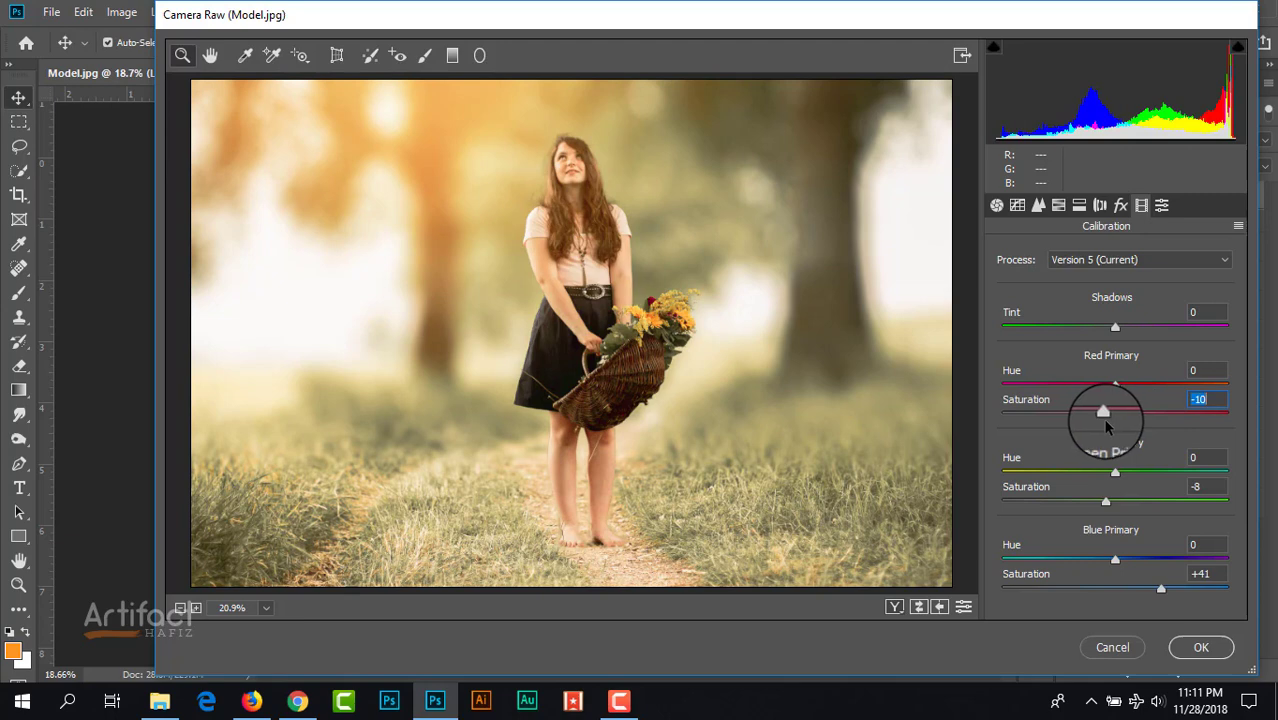
click(1206, 649)
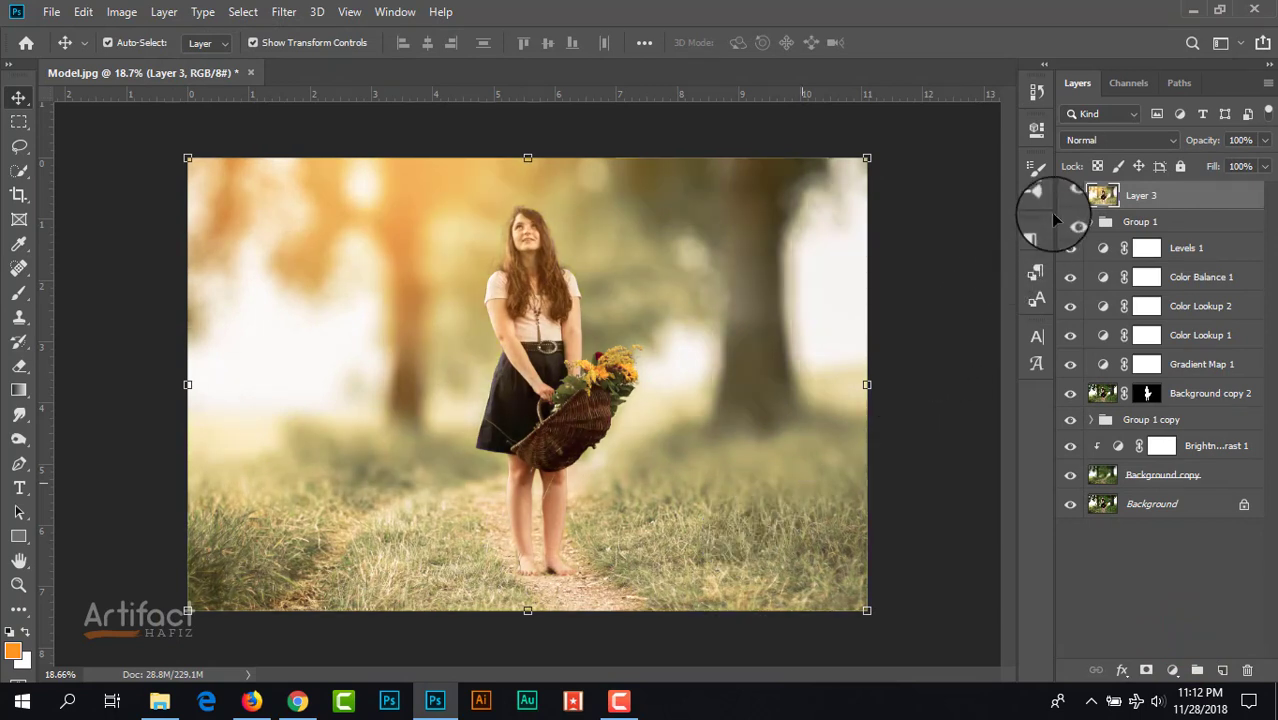
- Add a new layer above Layer 3 and paint the whole canvas black on it with the Brush tool
drag(1157, 197, 1159, 203)
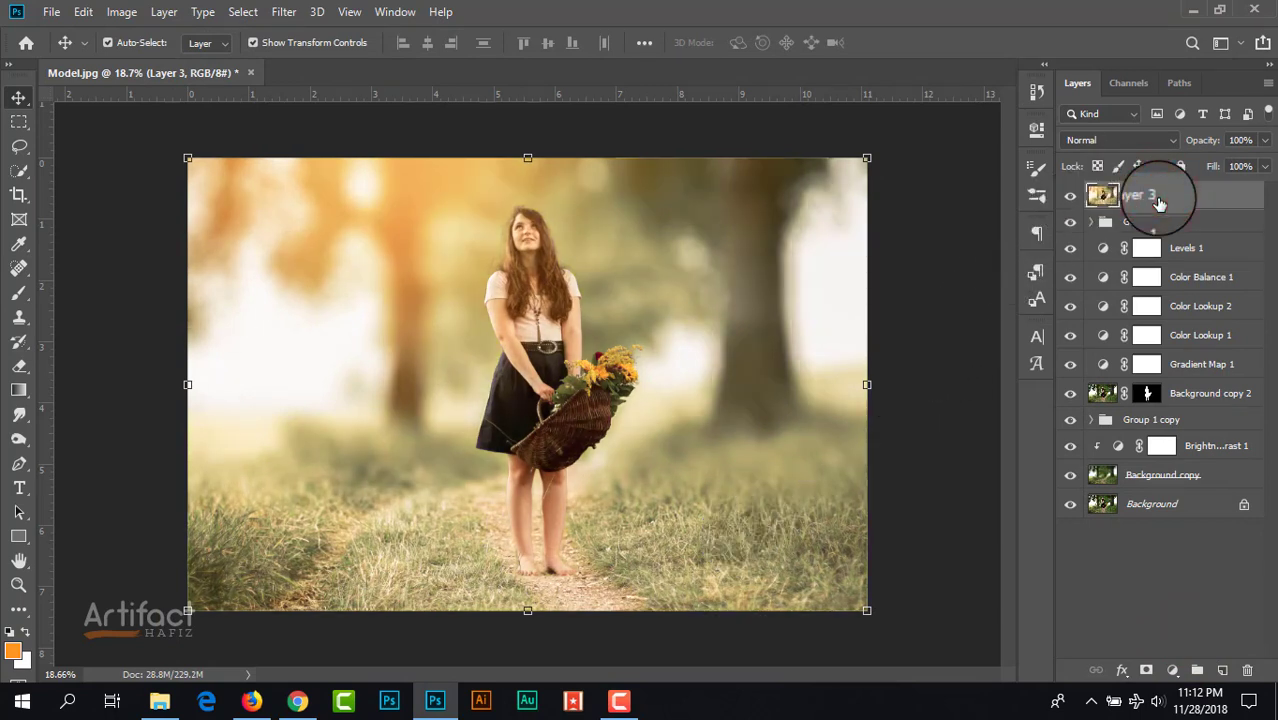
click(1222, 669)
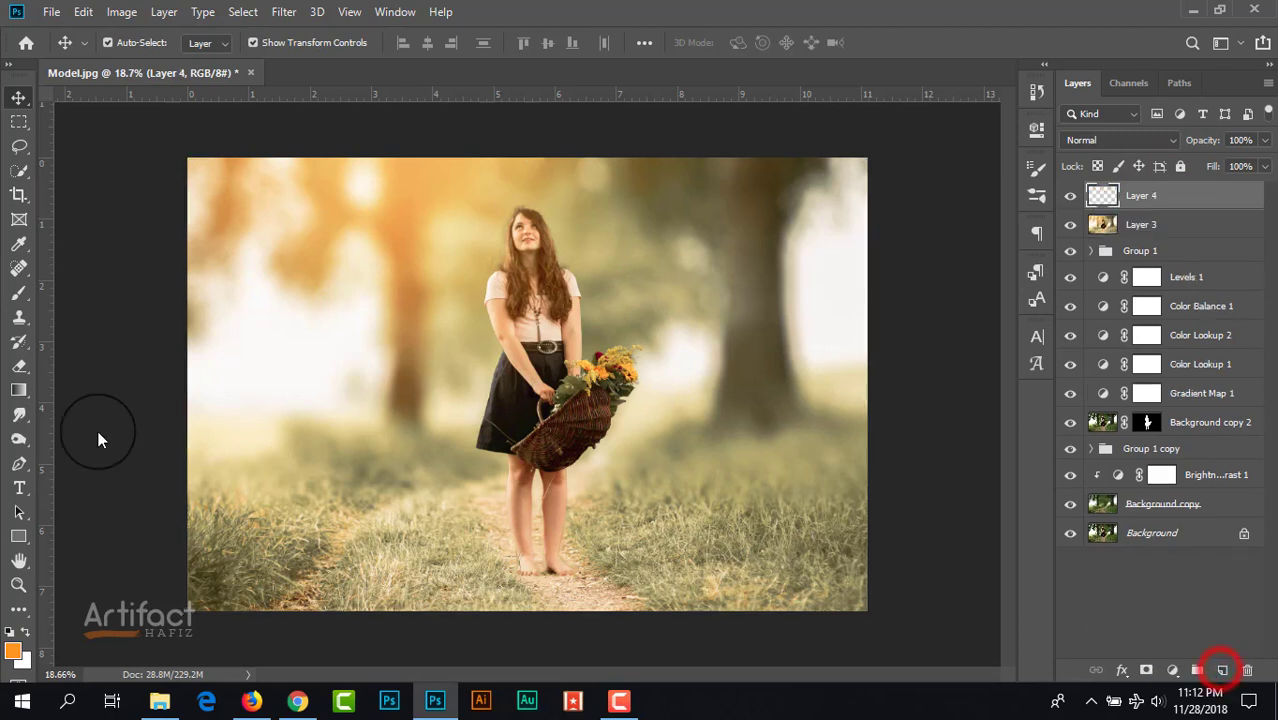
click(19, 292)
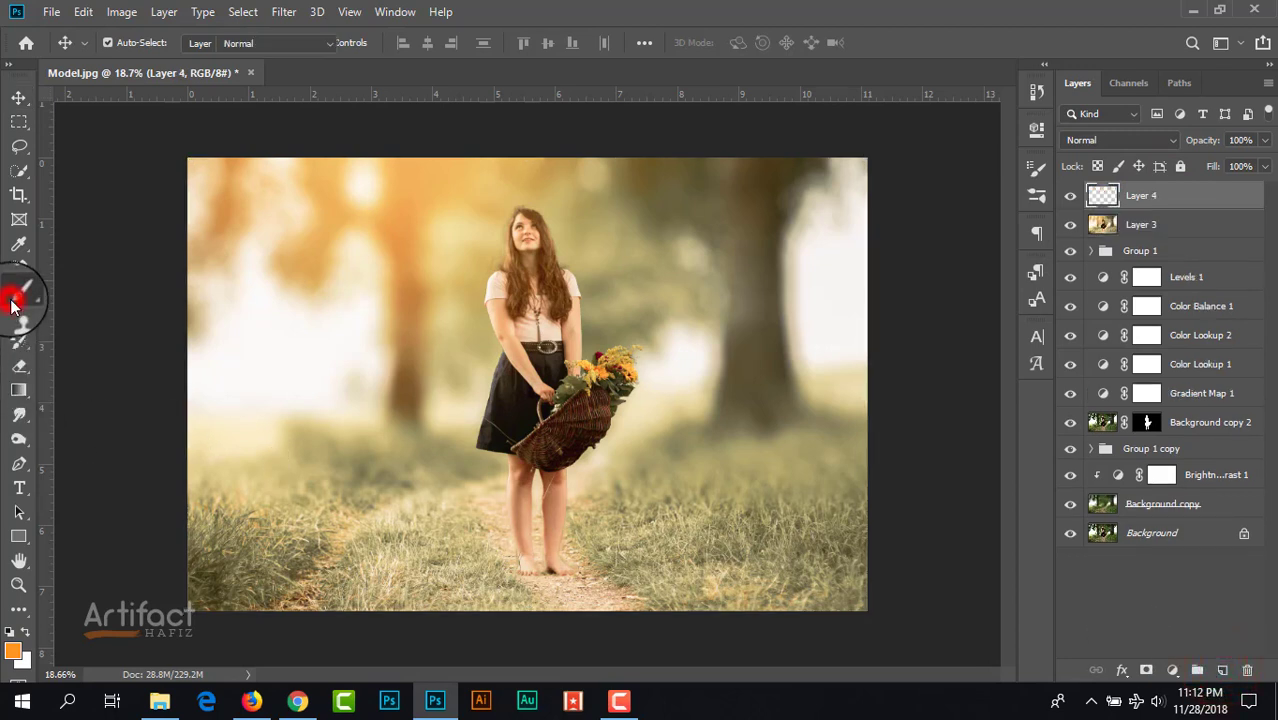
click(10, 628)
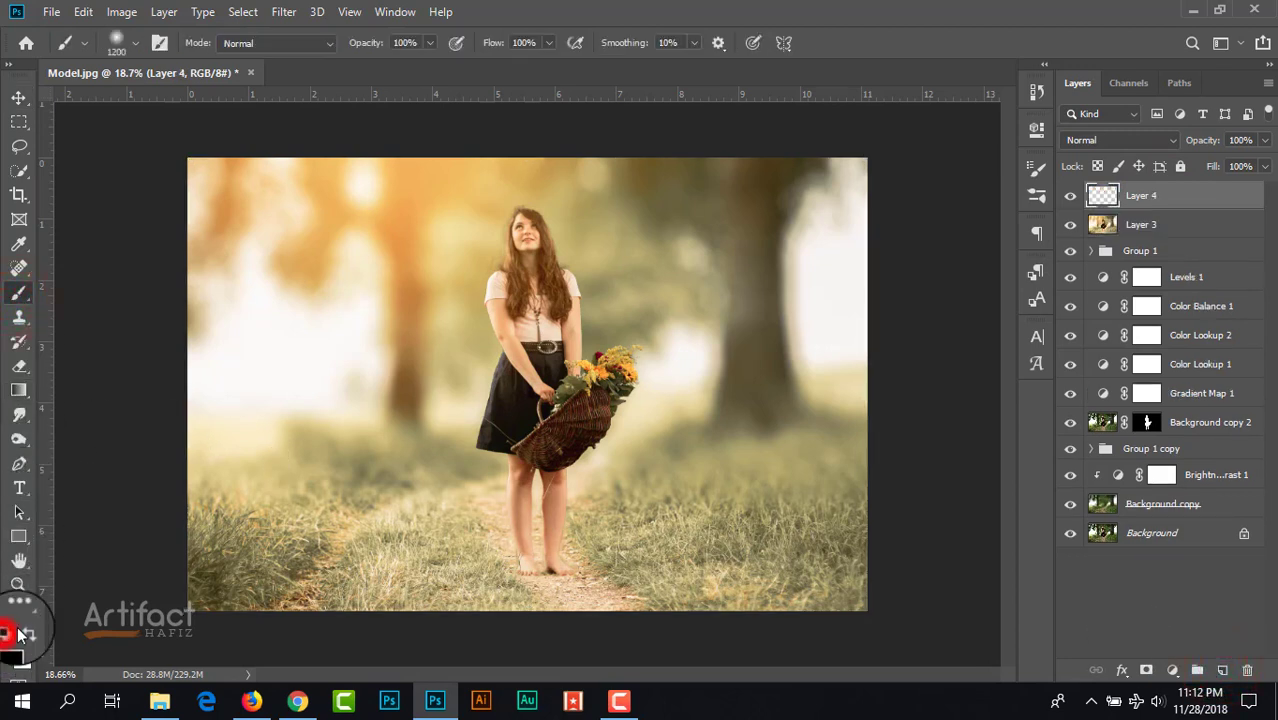
click(216, 178)
mouse_move(428, 183)
mouse_down()
mouse_move(893, 177)
mouse_move(188, 234)
mouse_move(748, 229)
mouse_move(465, 215)
mouse_move(214, 177)
mouse_move(870, 314)
mouse_move(86, 342)
mouse_move(963, 402)
mouse_move(14, 510)
mouse_move(542, 456)
mouse_move(919, 456)
mouse_move(157, 568)
mouse_move(893, 622)
mouse_move(86, 608)
mouse_move(357, 456)
mouse_move(838, 475)
mouse_move(185, 200)
mouse_up()
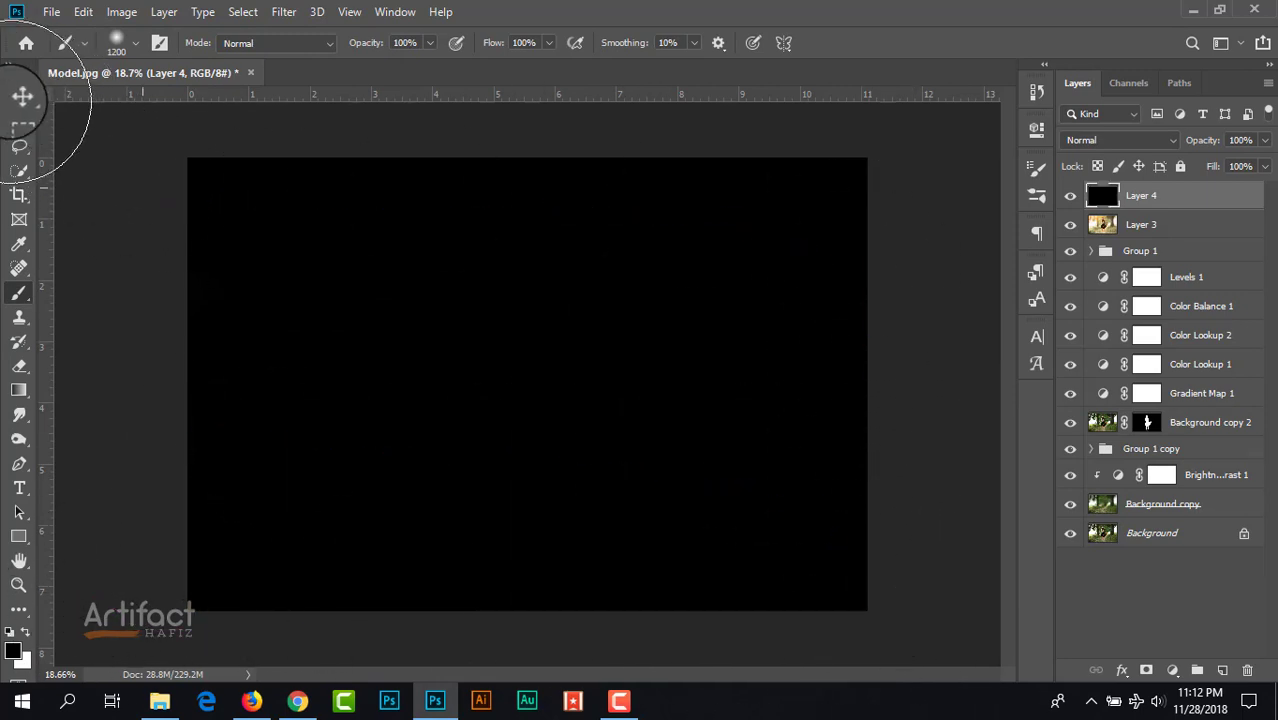
click(19, 97)
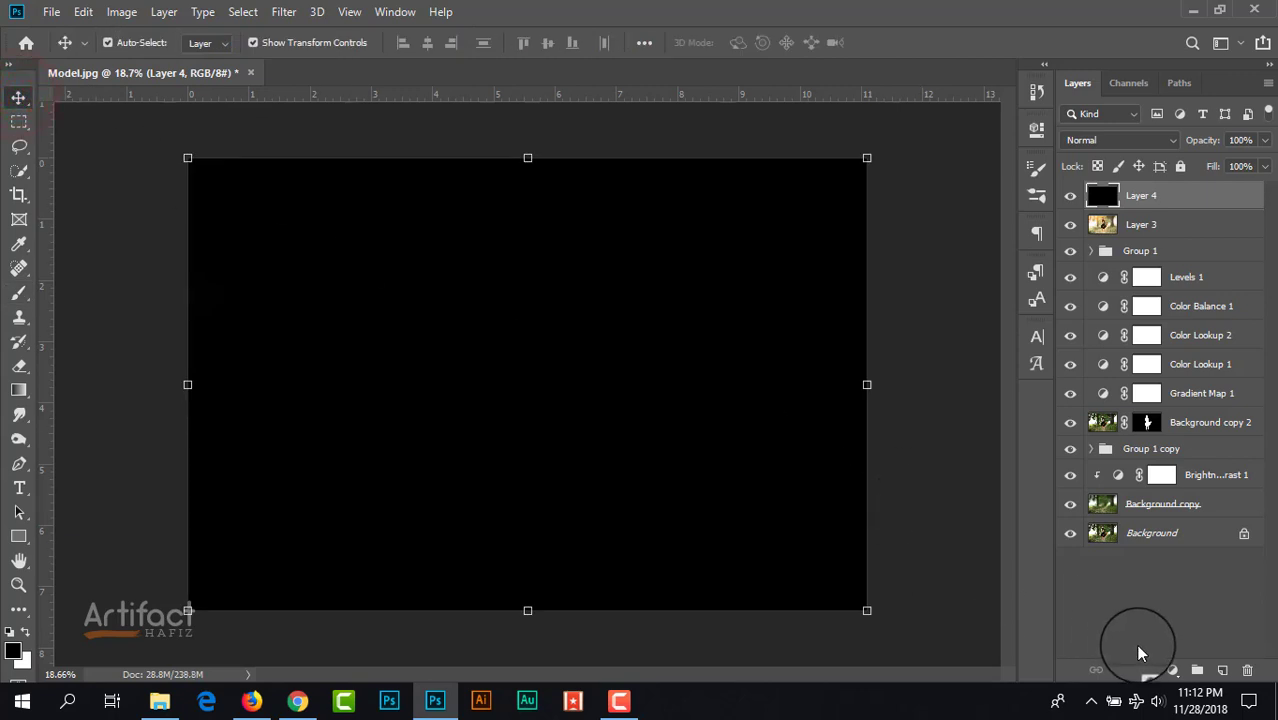
- Add a mask to the black layer and reveal the model with one dab of a soft black 2400 px brush at the centre
click(1146, 672)
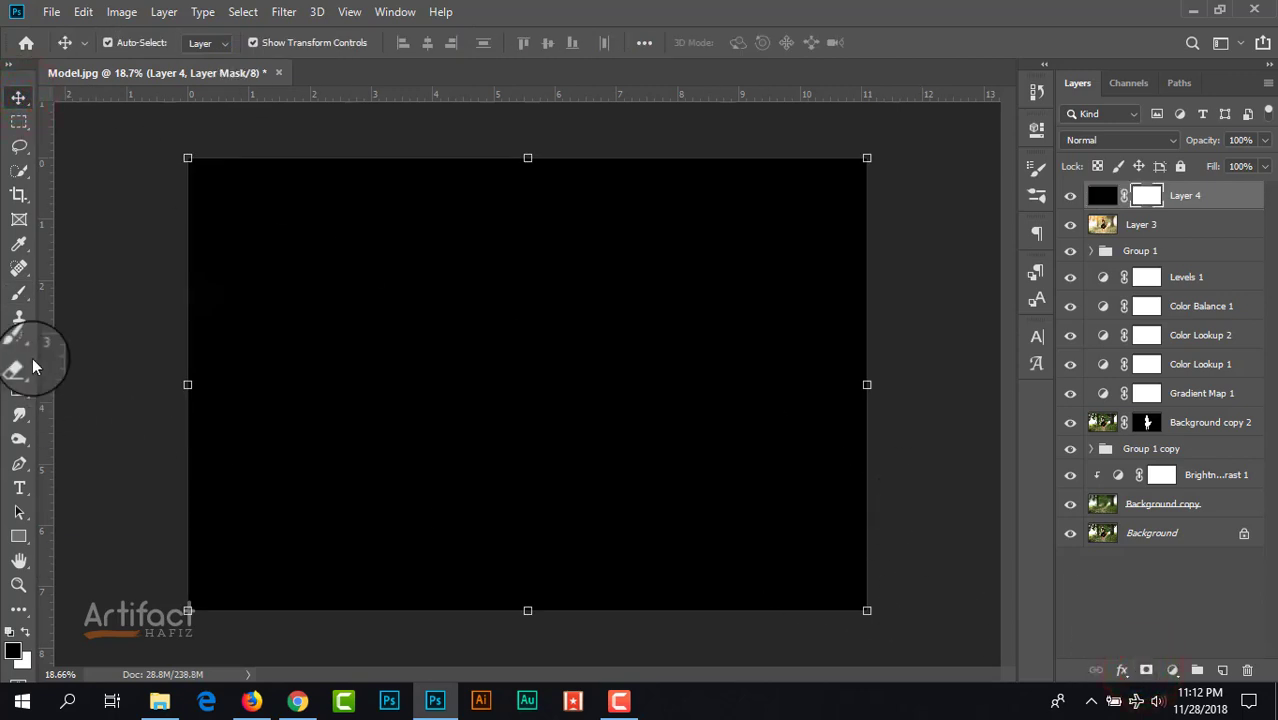
click(19, 292)
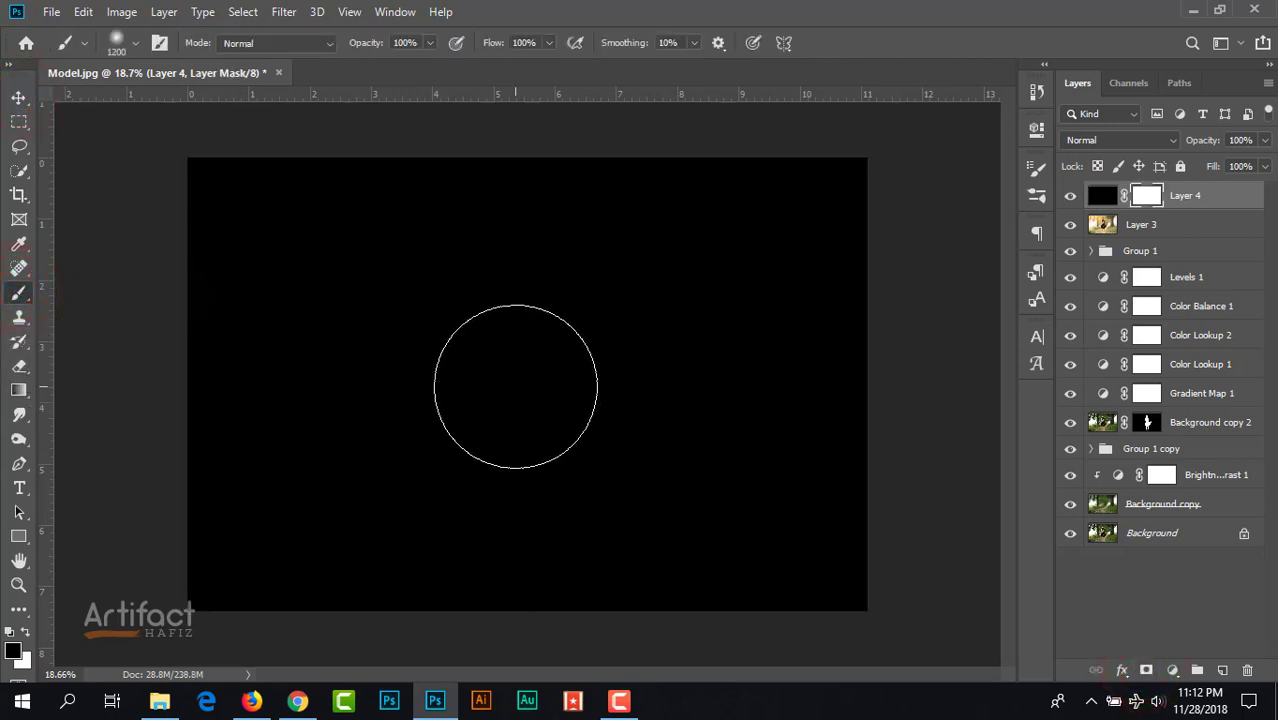
key(bracketright)
key(bracketright)
key(bracketright)
key(bracketright)
key(bracketright)
key(bracketright)
key(bracketright)
key(bracketright)
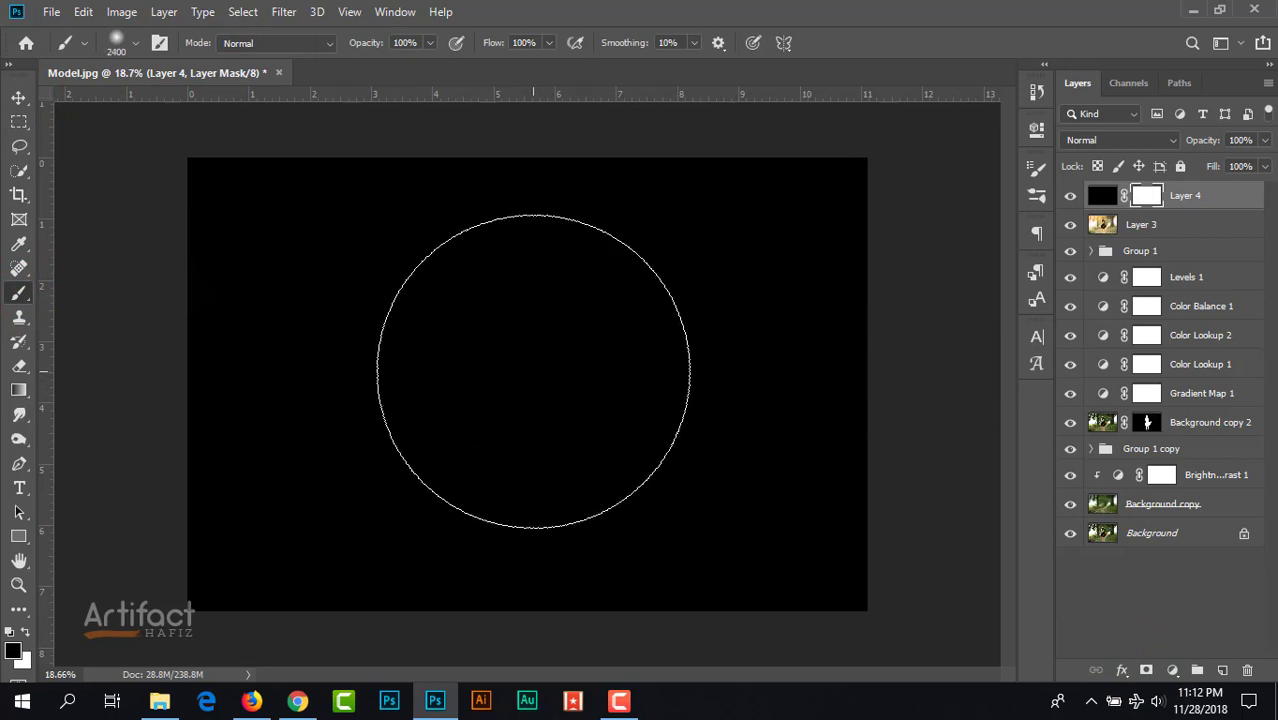
click(530, 372)
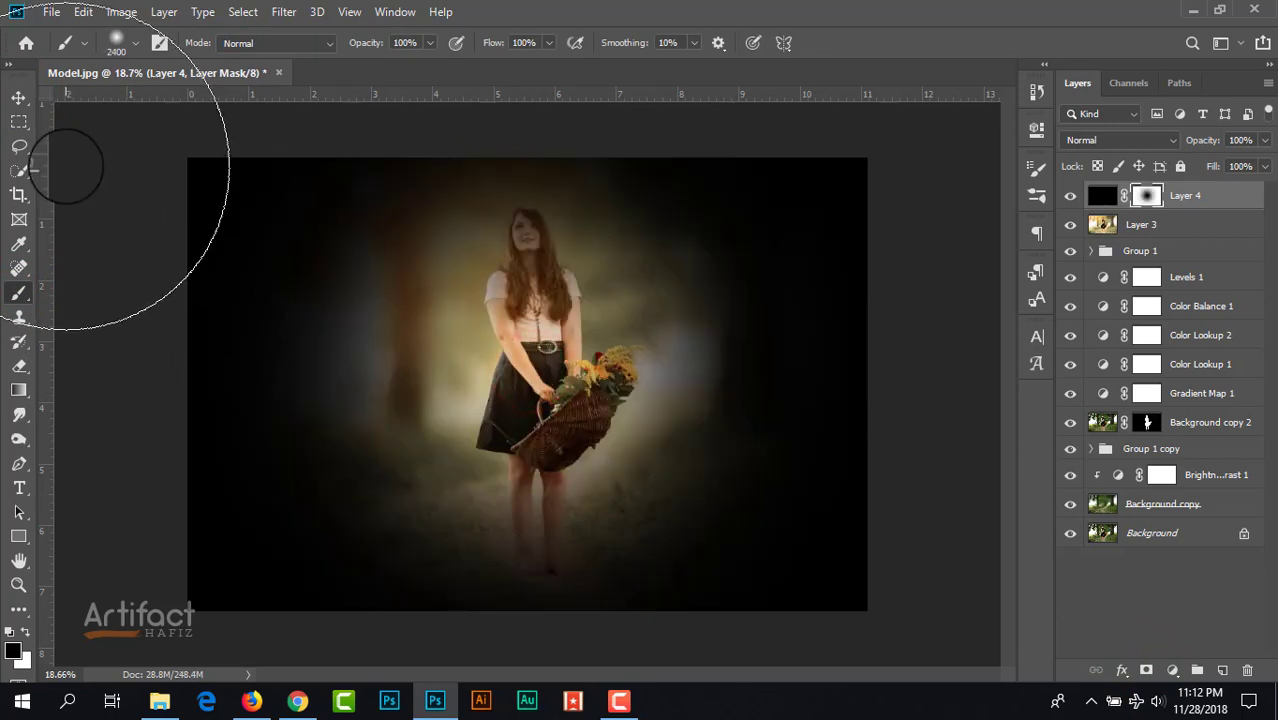
click(19, 97)
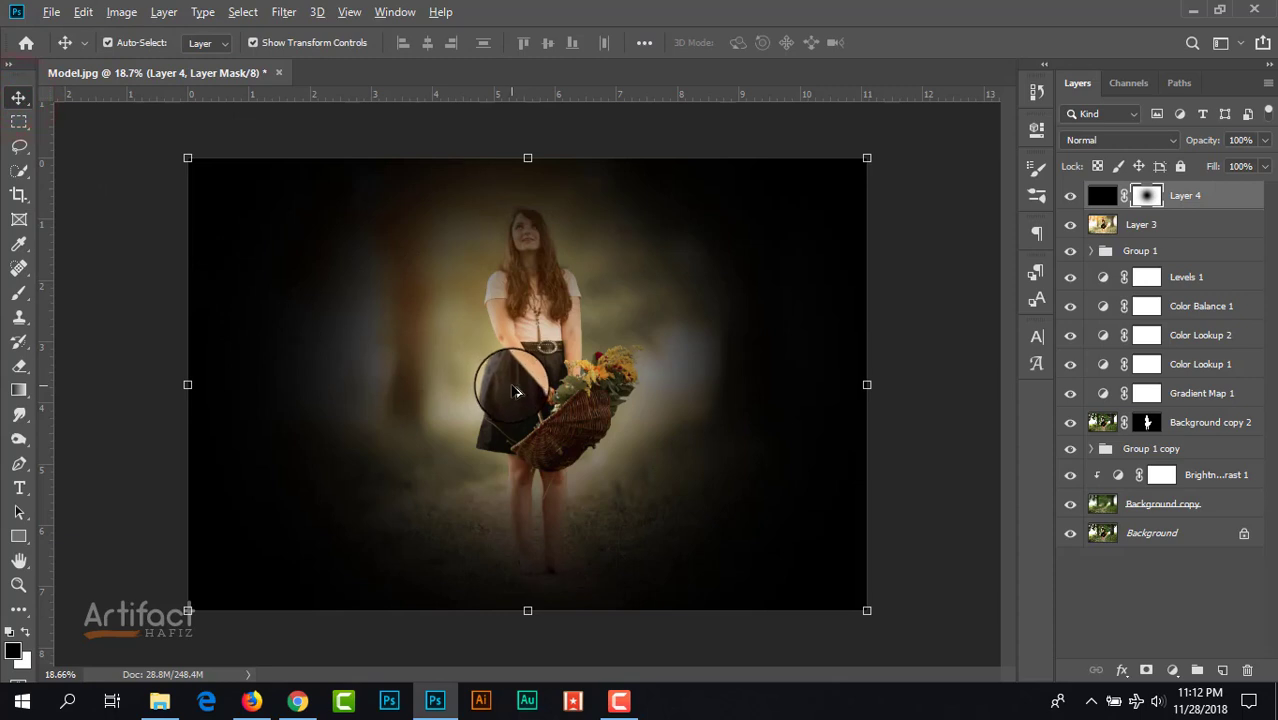
- Enlarge the masked black layer proportionally to about 230.74% so the clear area extends well around the model
scroll(516, 392, down, 5)
drag(396, 297, 13, 122)
drag(179, 268, 323, 337)
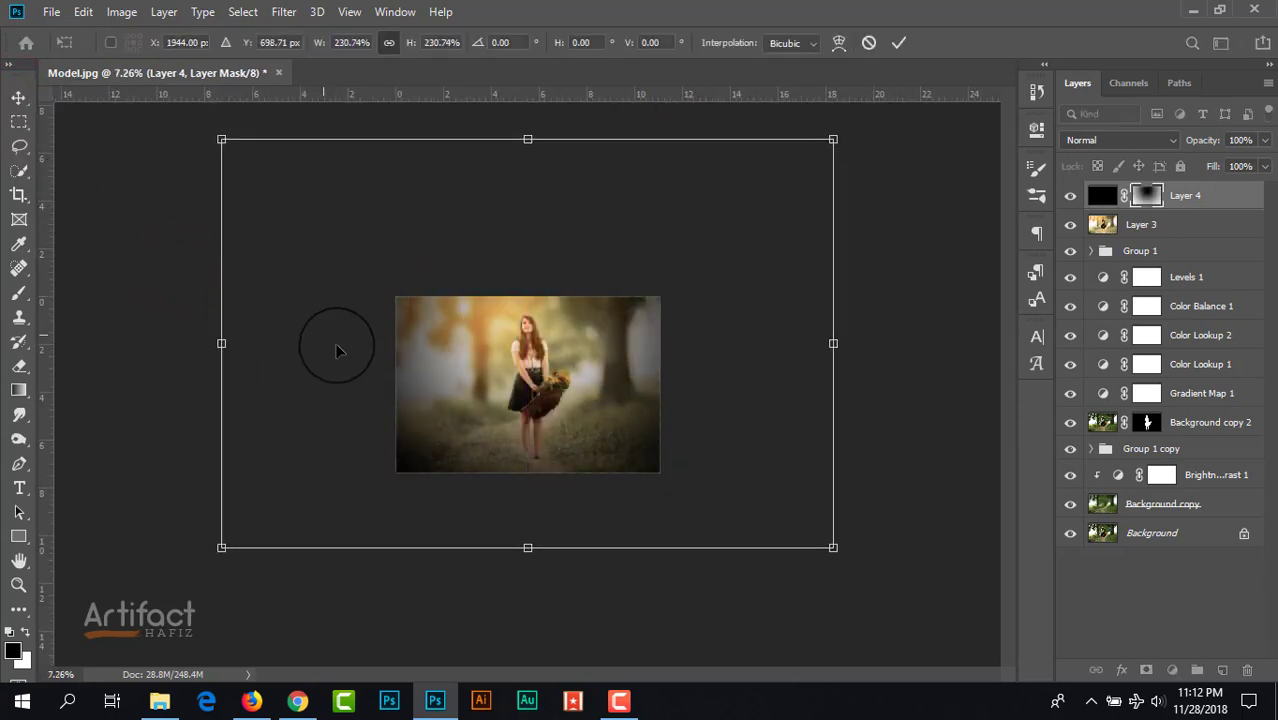
scroll(617, 503, up, 3)
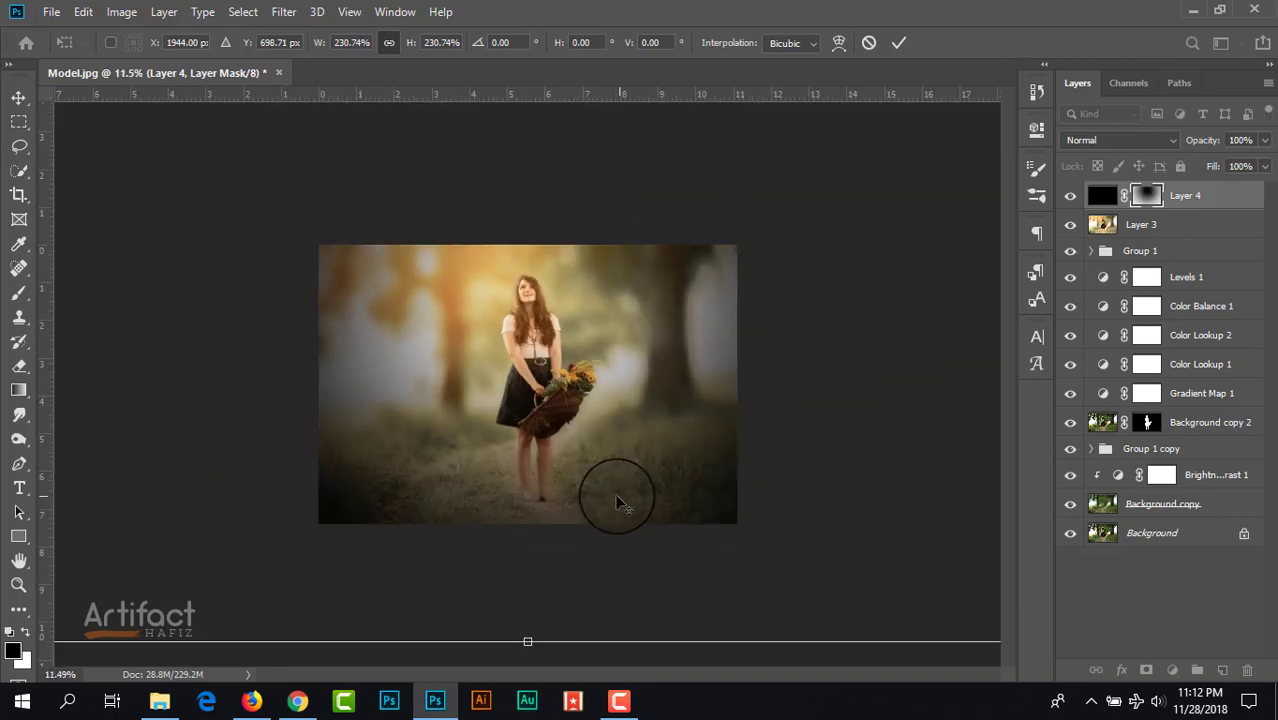
- Stretch the vignette layer's height to about 277.66%, reposition it around the model at about X 1944.50, Y 859.50 px, and commit the transform
scroll(614, 503, down, 5)
mouse_move(597, 507)
mouse_down()
mouse_move(590, 564)
mouse_move(580, 517)
mouse_move(584, 528)
mouse_up()
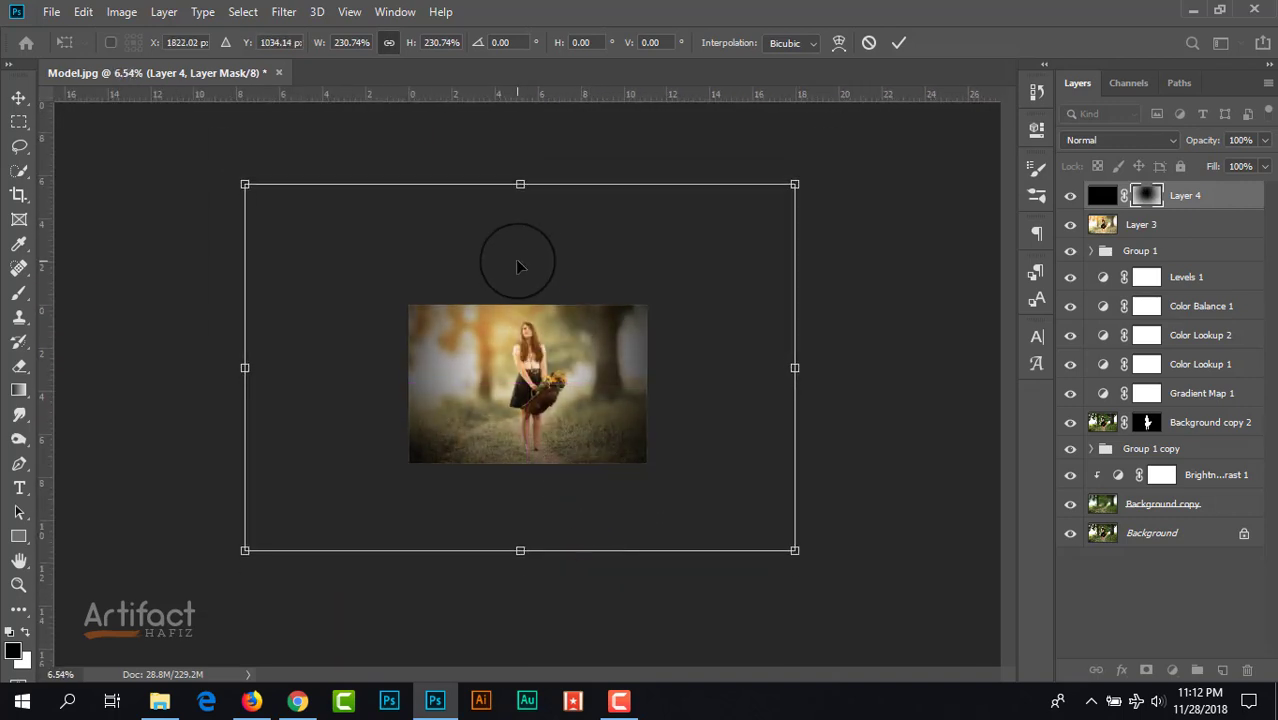
drag(520, 184, 516, 105)
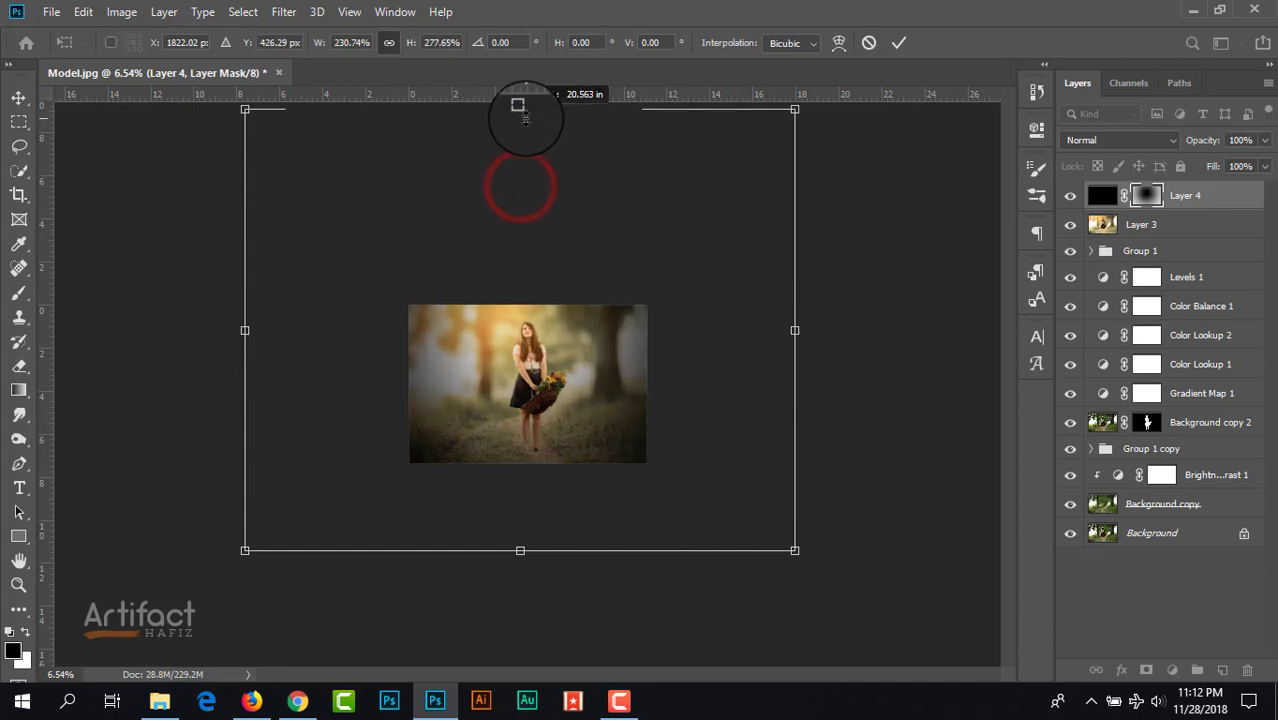
mouse_move(522, 220)
mouse_down()
mouse_move(531, 255)
mouse_move(522, 226)
mouse_up()
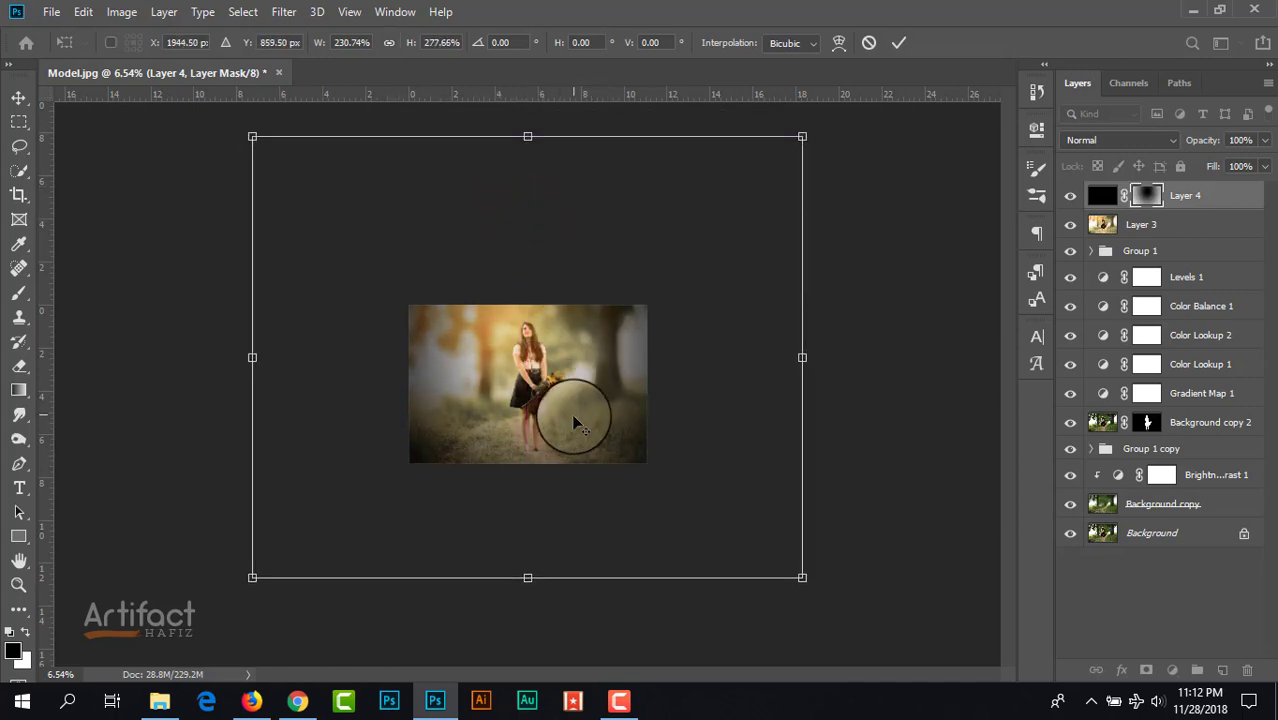
scroll(585, 428, up, 5)
scroll(595, 432, up, 2)
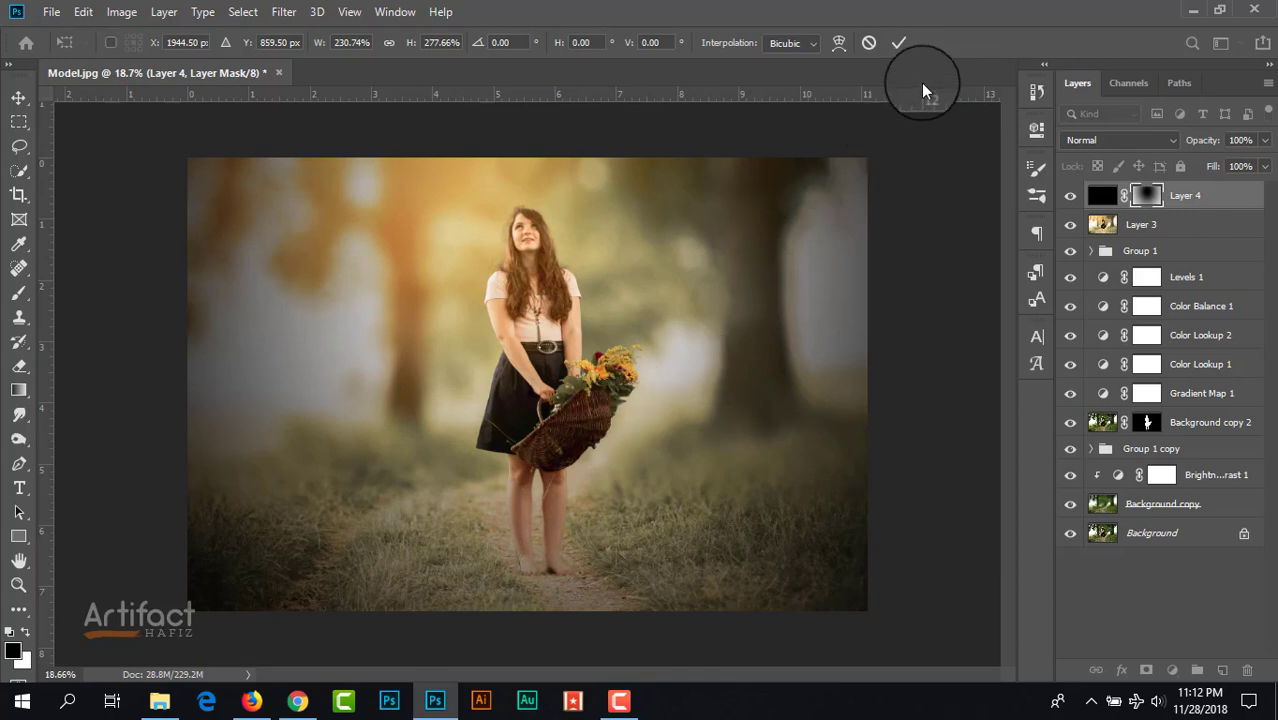
click(898, 42)
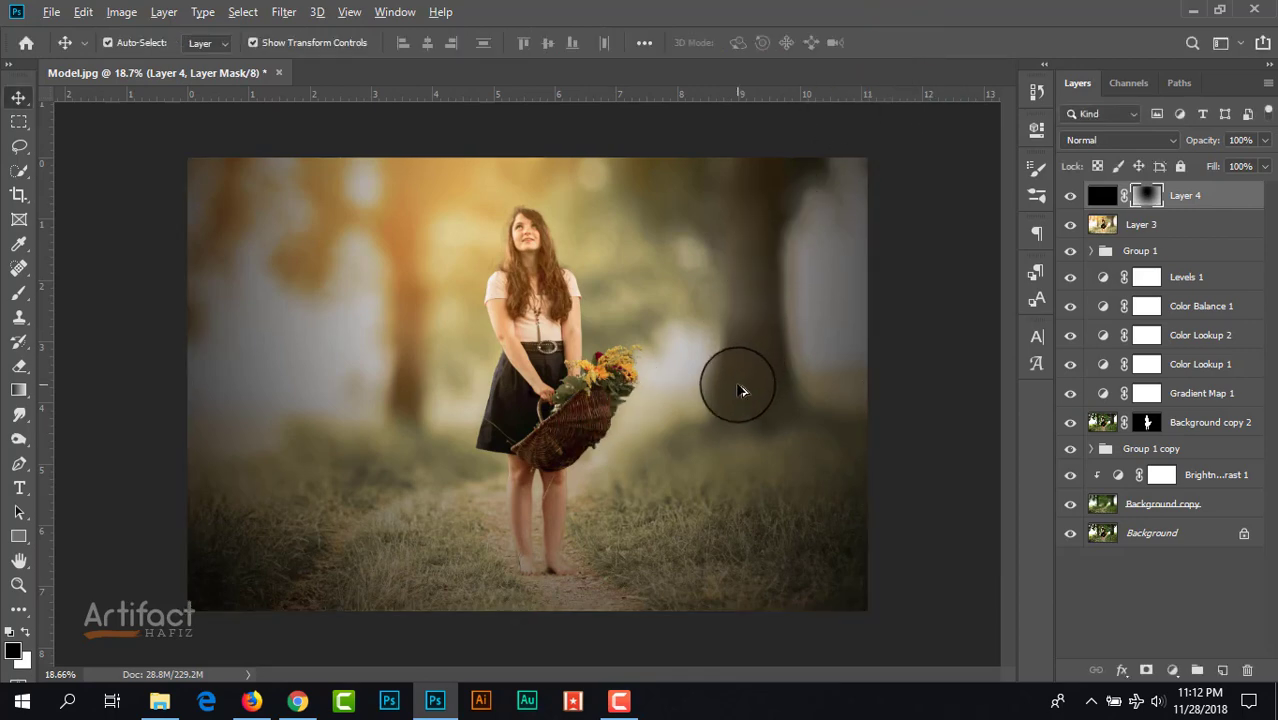
- Reduce the opacity of the black vignette layer to 73%
scroll(736, 383, up, 2)
scroll(740, 389, down, 2)
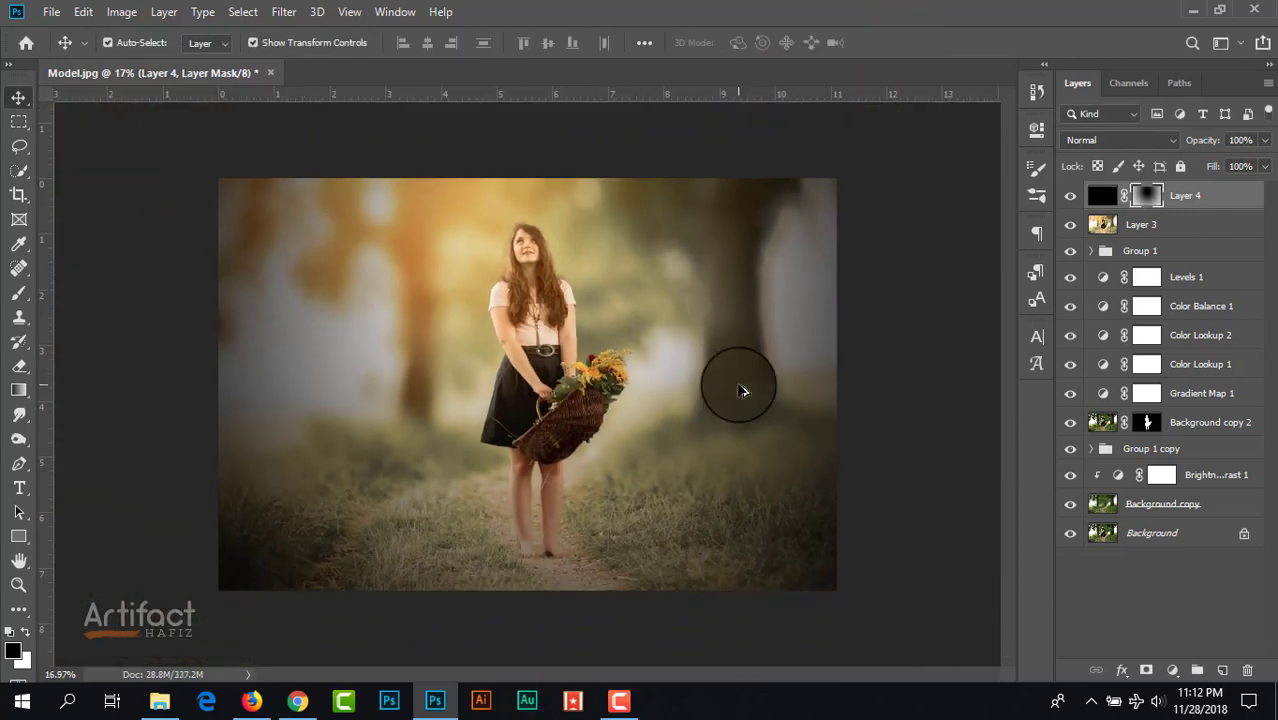
scroll(740, 389, up, 1)
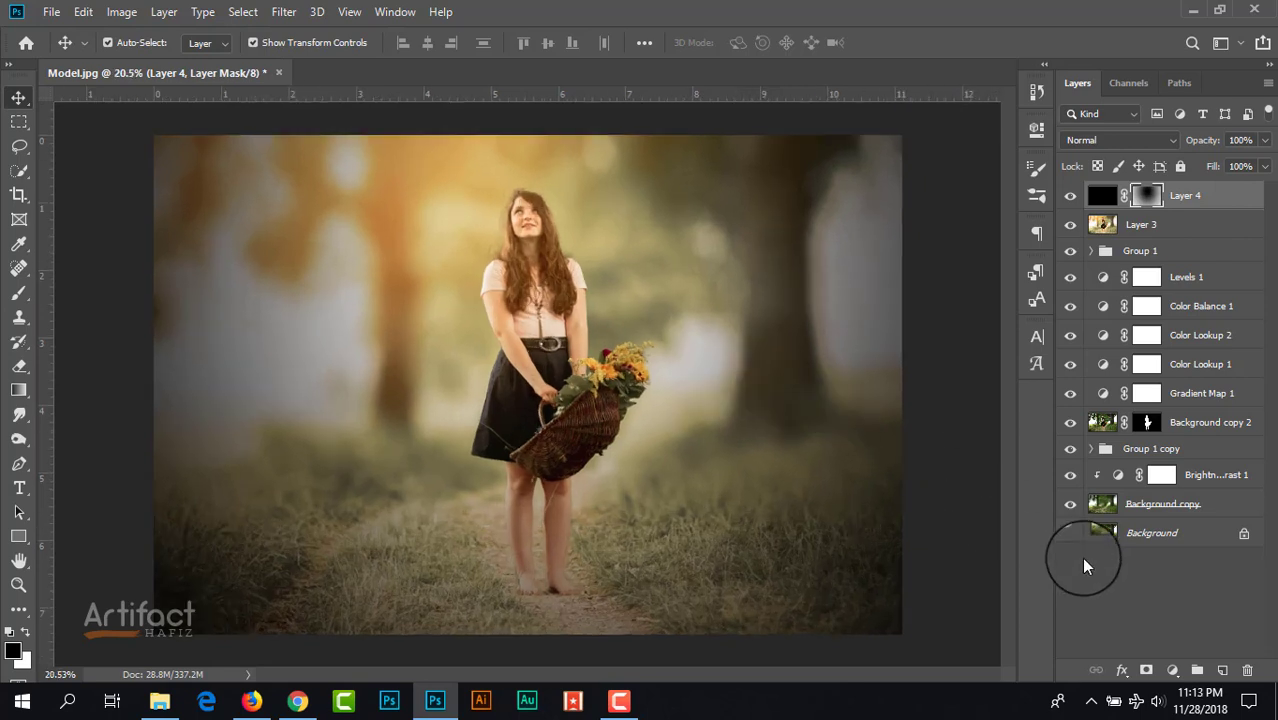
click(1212, 194)
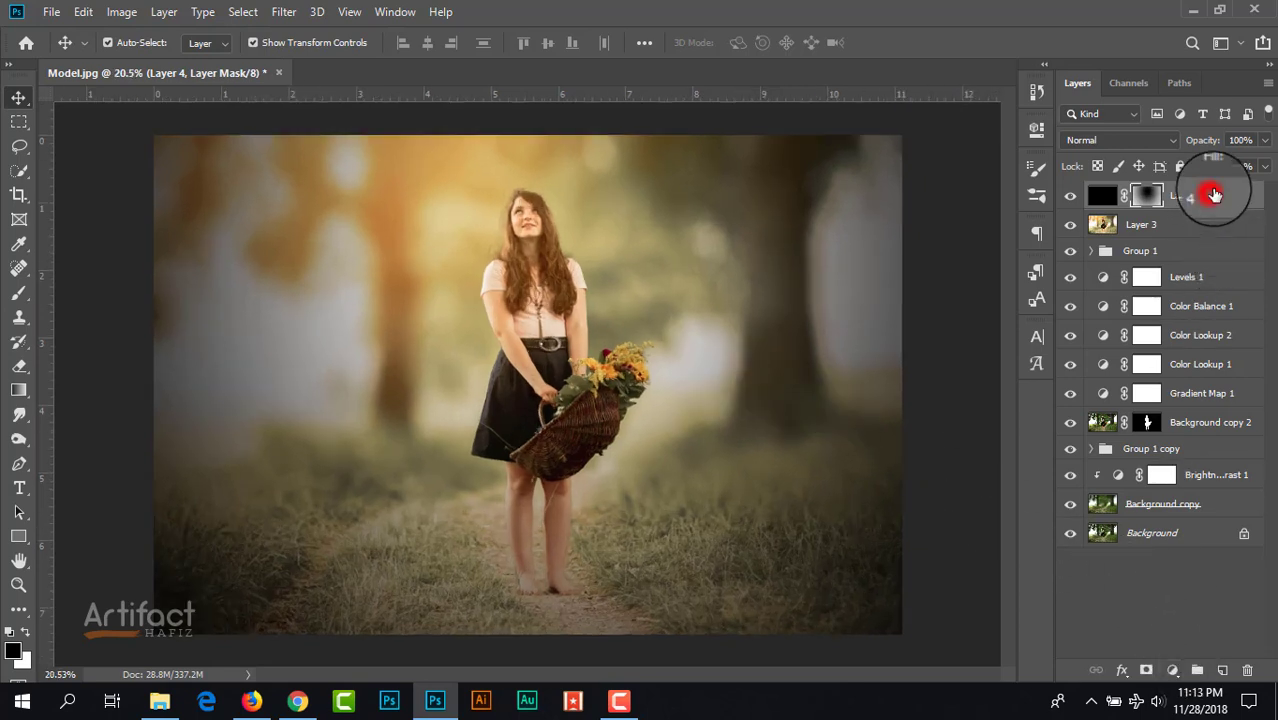
click(1265, 139)
drag(1257, 165, 1242, 164)
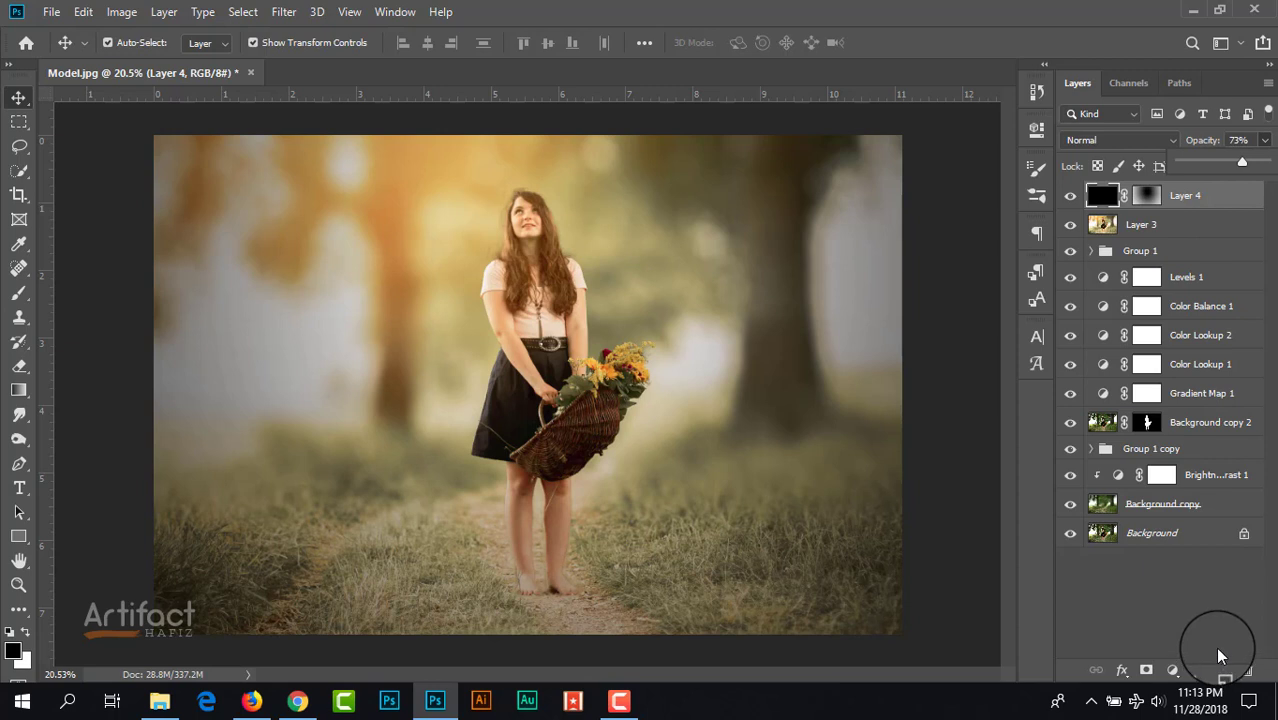
- Add an Exposure adjustment layer above the vignette layer with Offset set to +0.0042
click(1185, 192)
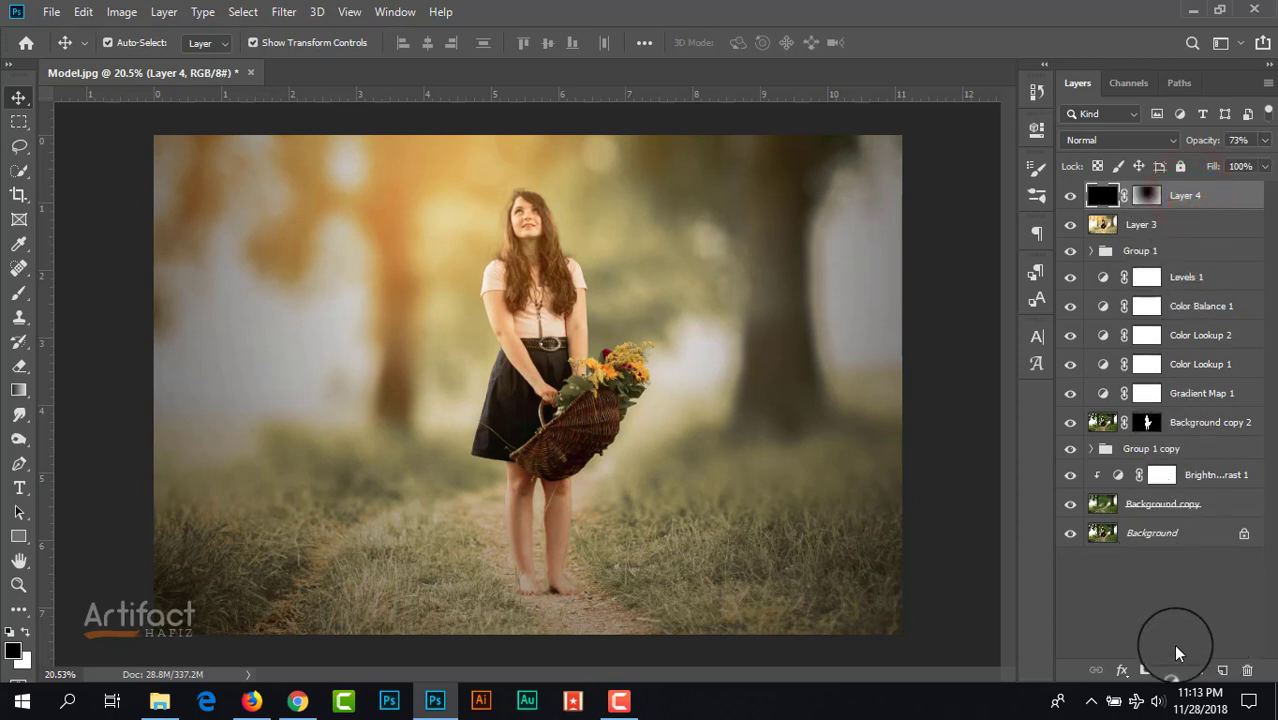
click(1172, 670)
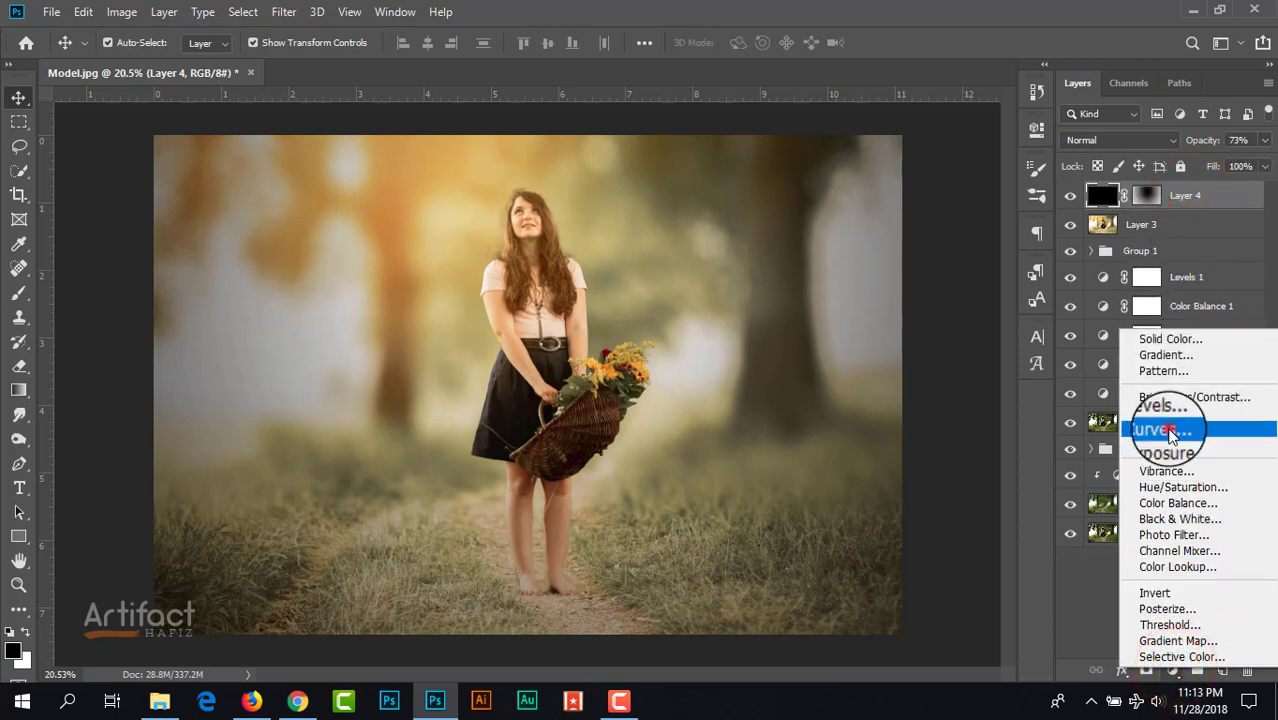
click(1166, 446)
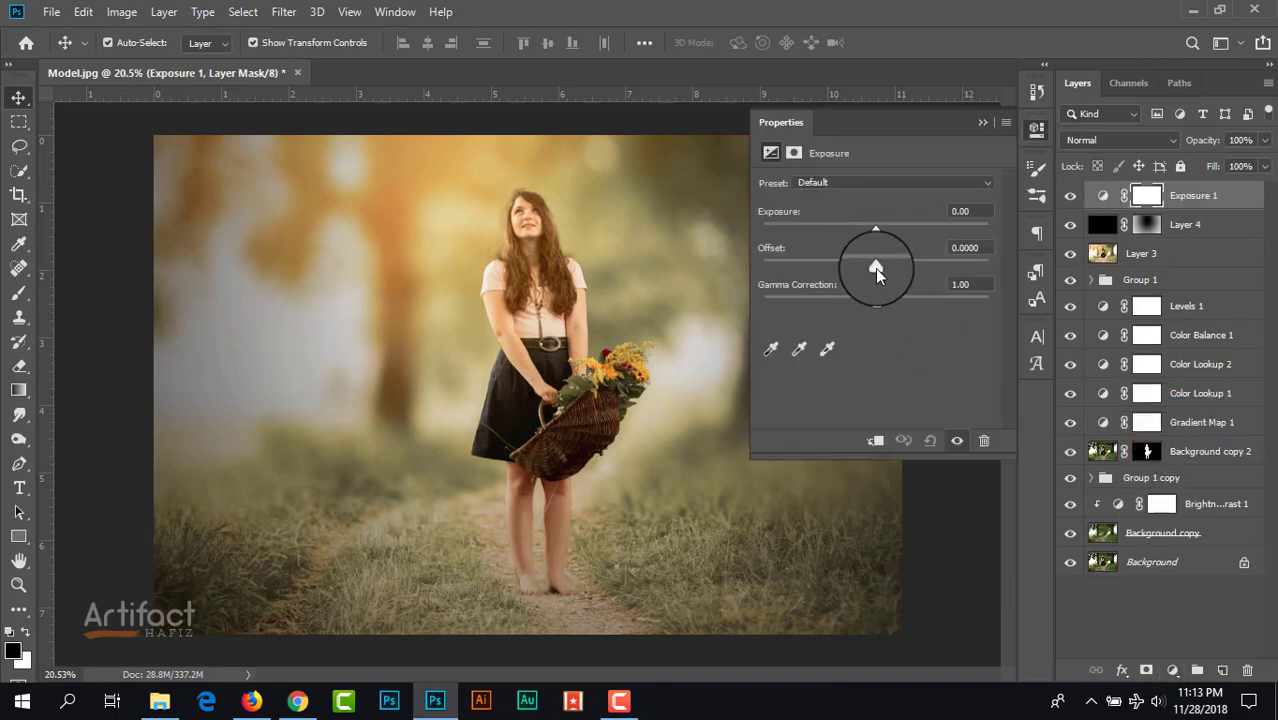
mouse_move(875, 268)
mouse_down()
mouse_move(887, 272)
mouse_move(874, 269)
mouse_up()
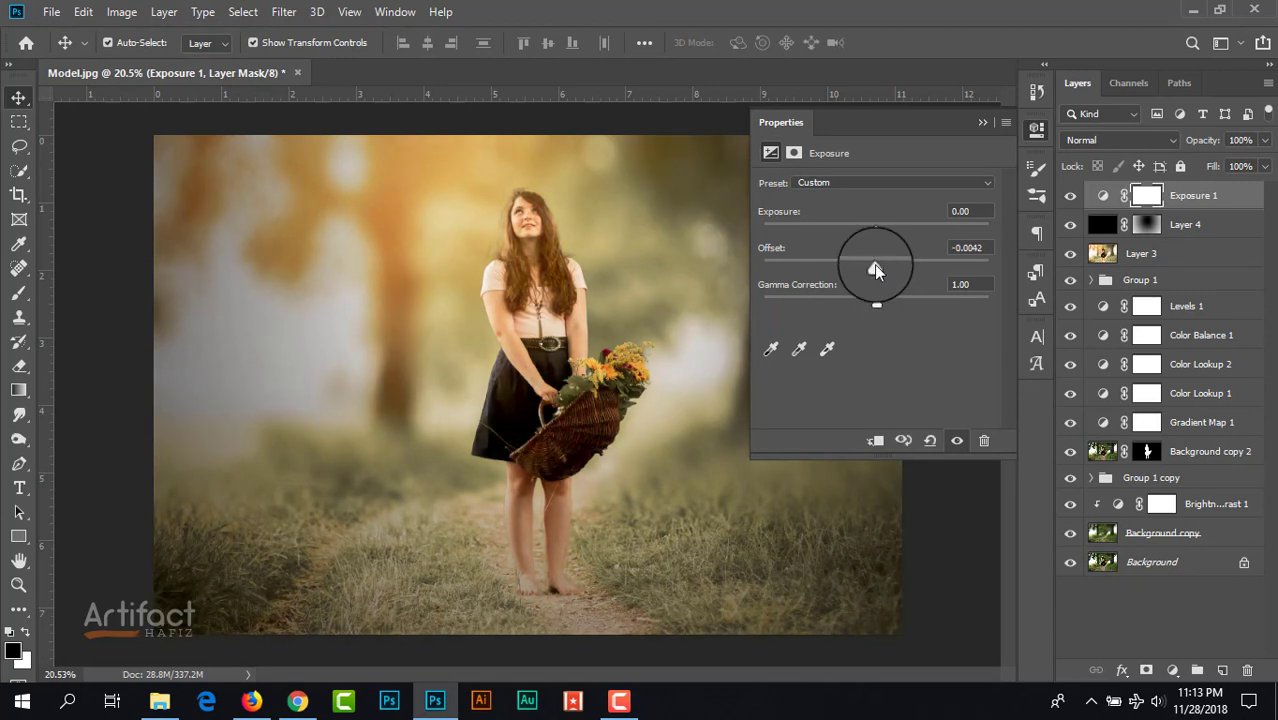
drag(874, 264, 876, 266)
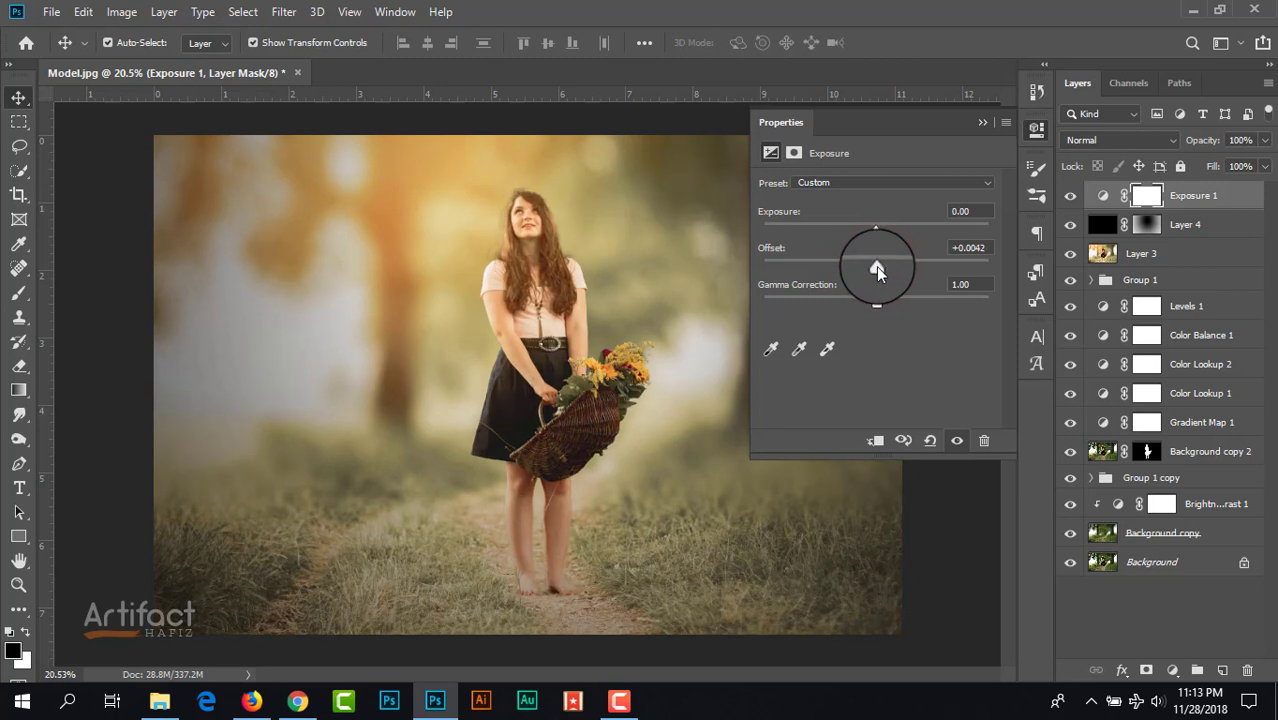
click(979, 124)
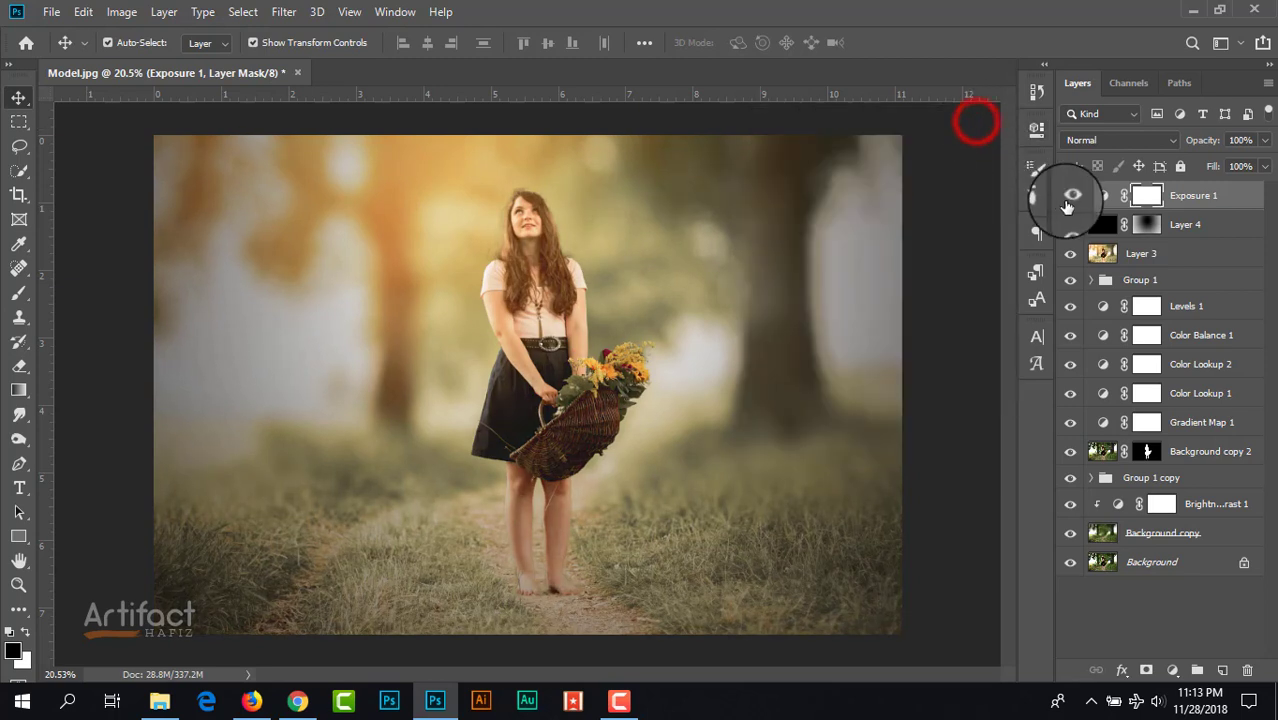
- Compare the image with and without the Exposure adjustment, and view the original Background layer alone before restoring all layers
click(1070, 196)
click(1070, 196)
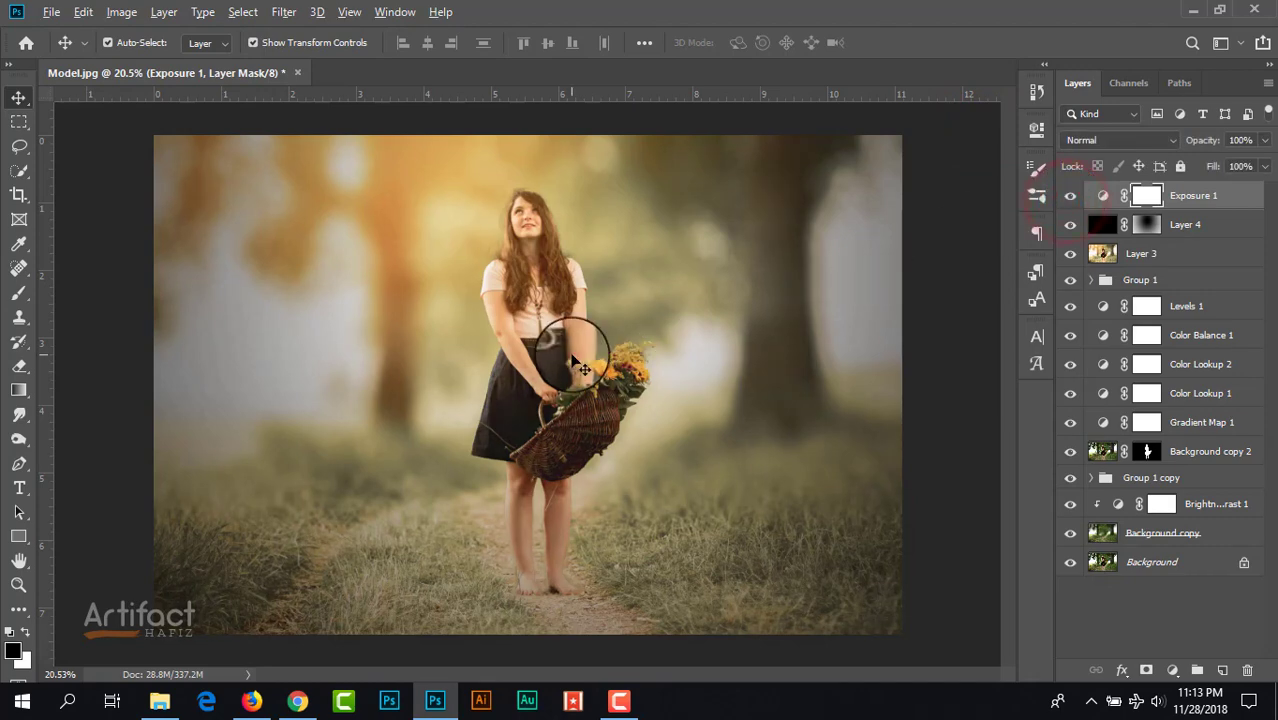
scroll(578, 357, down, 3)
scroll(571, 351, up, 2)
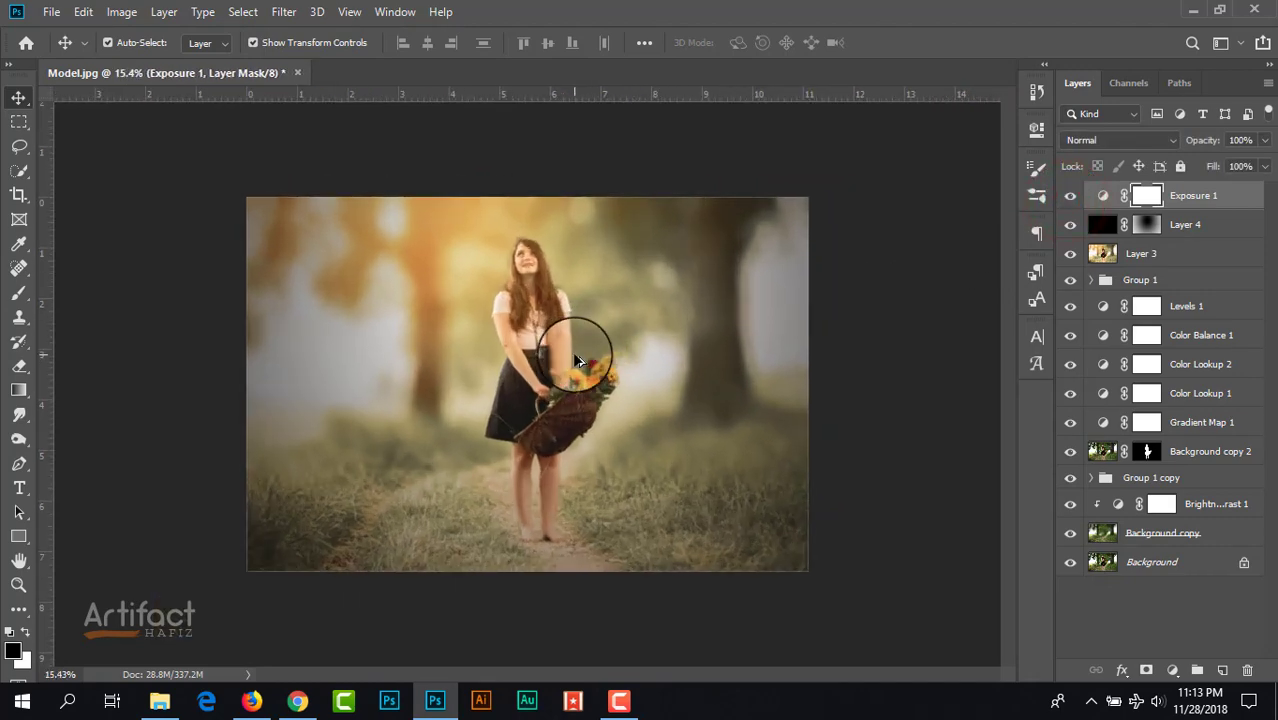
scroll(696, 410, up, 2)
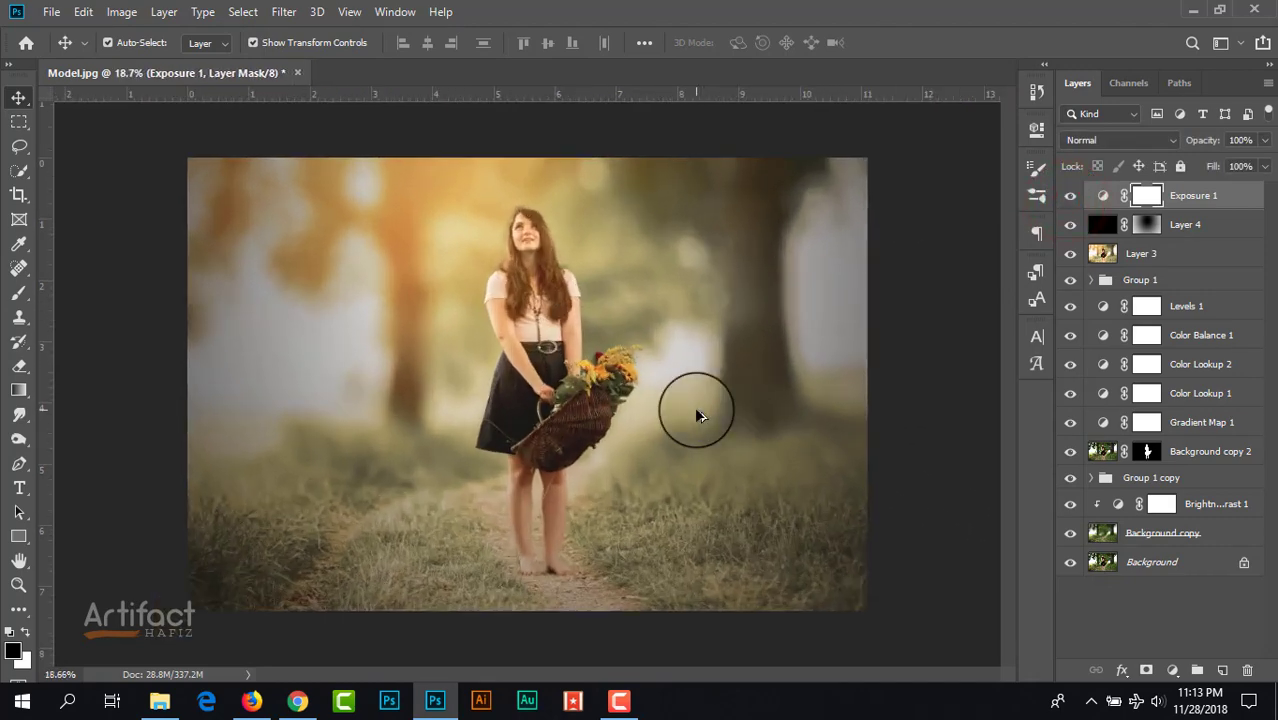
scroll(698, 415, up, 1)
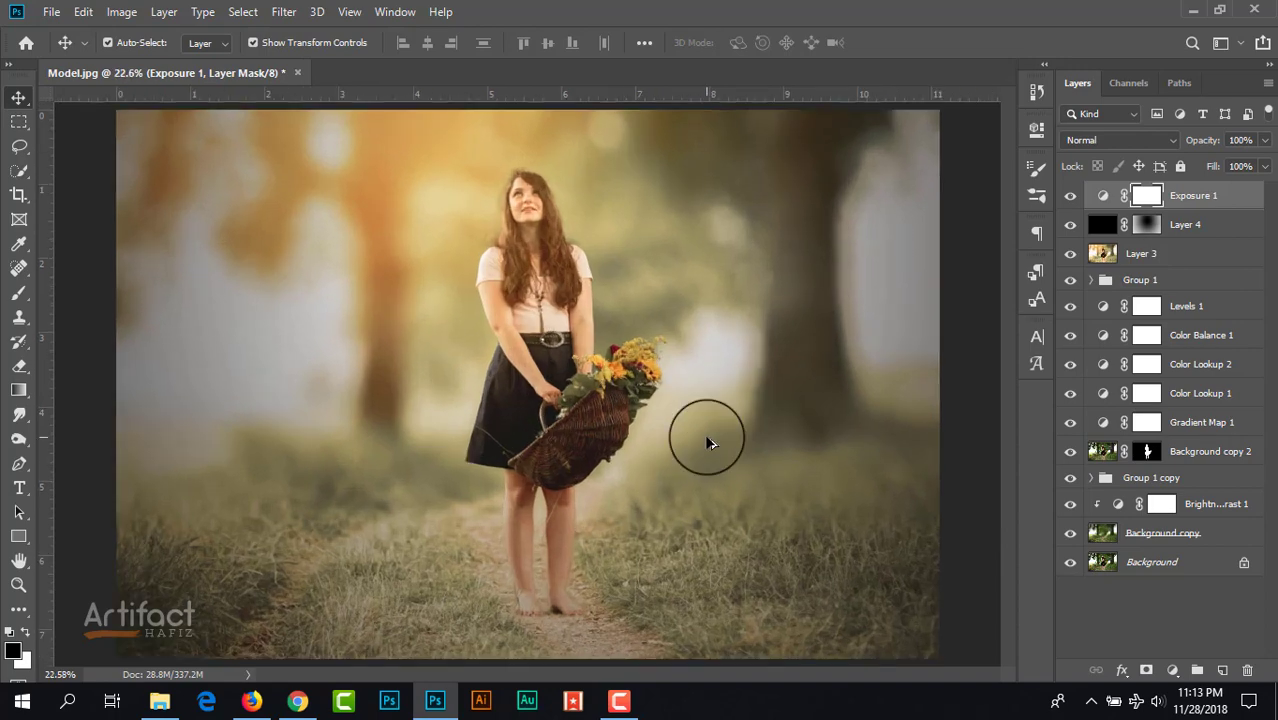
alt+click(1068, 564)
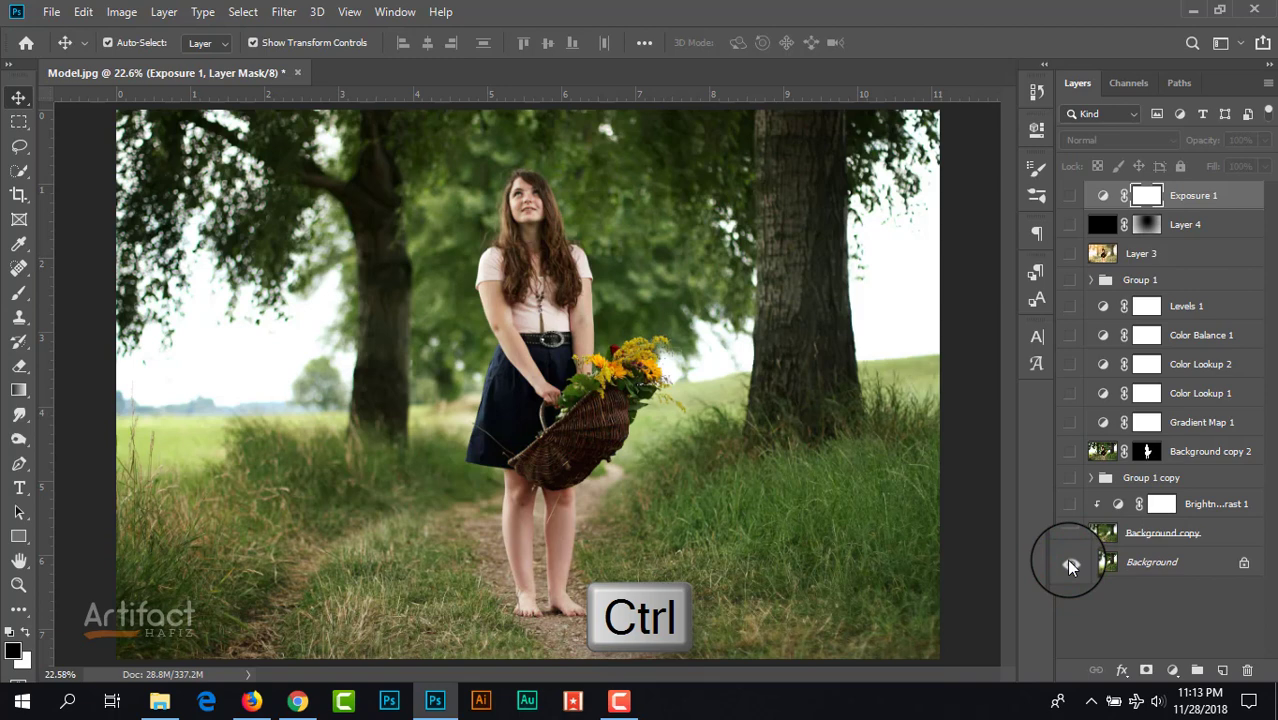
alt+click(1069, 565)
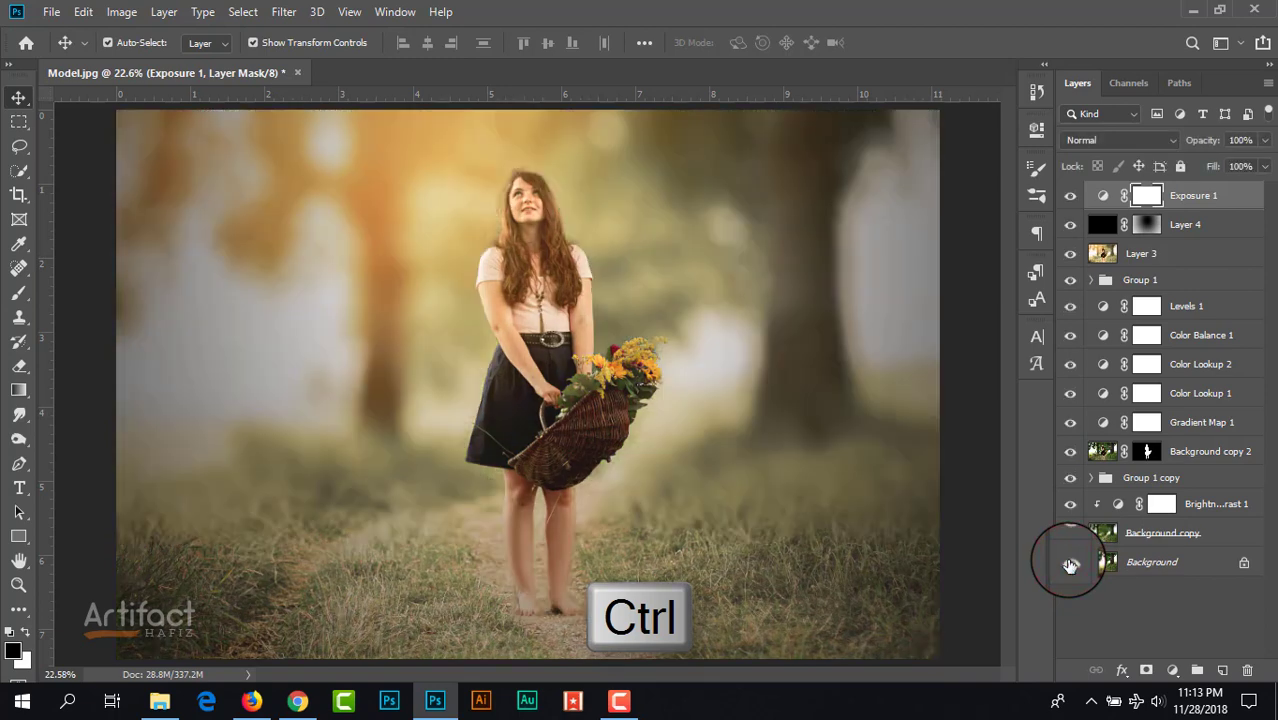